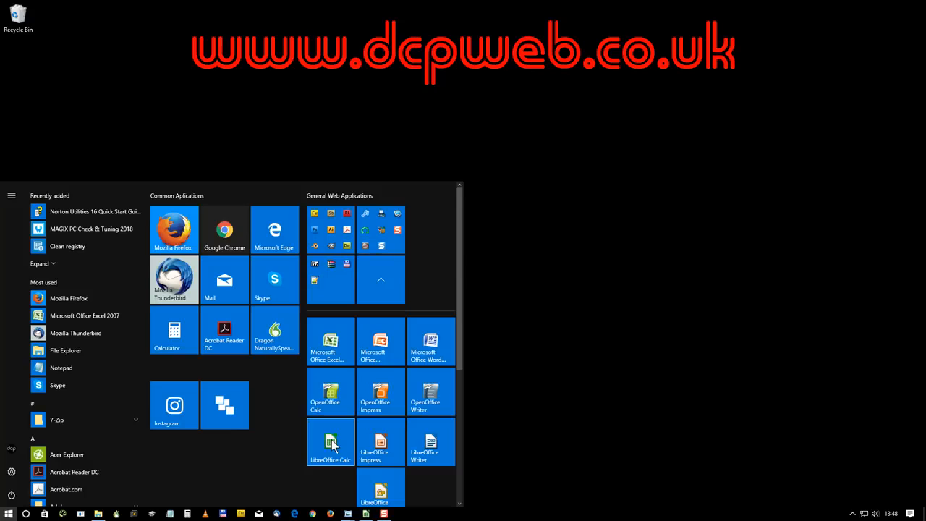
# - Open LibreOffice Calc and save the new spreadsheet as "Libre Office pivot table tutorial - 01.ods" in the pivot table tutorial folder
pyautogui.click(332, 444)
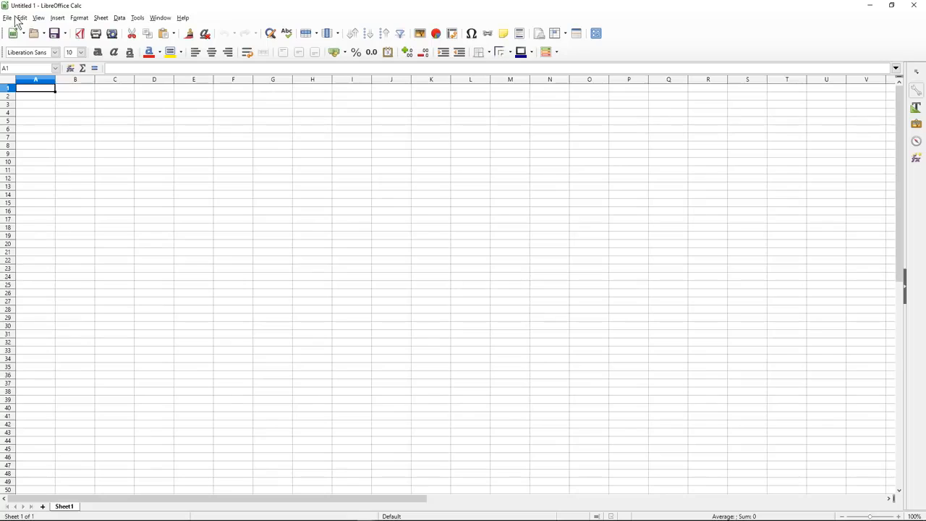
pyautogui.click(9, 21)
pyautogui.click(29, 165)
pyautogui.click(171, 78)
pyautogui.click(146, 223)
pyautogui.click(146, 223)
pyautogui.write('- 2')
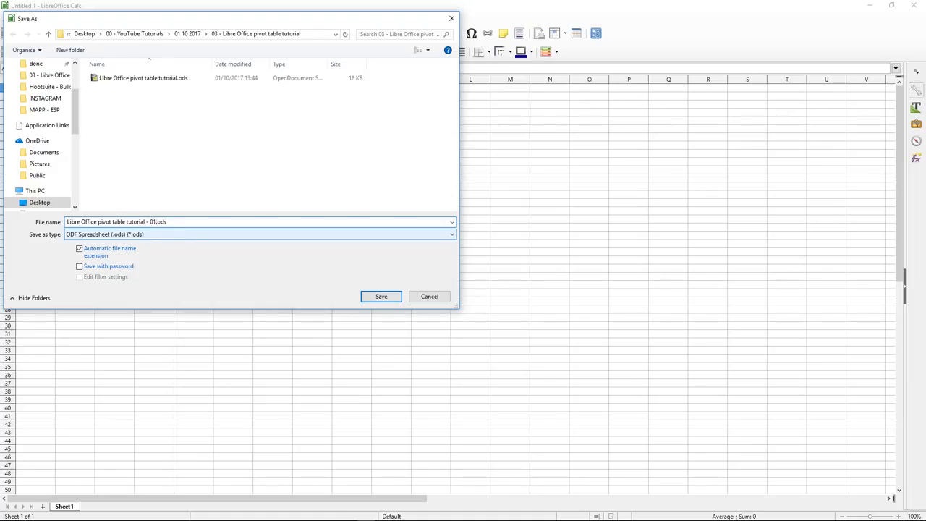
pyautogui.press('Return')
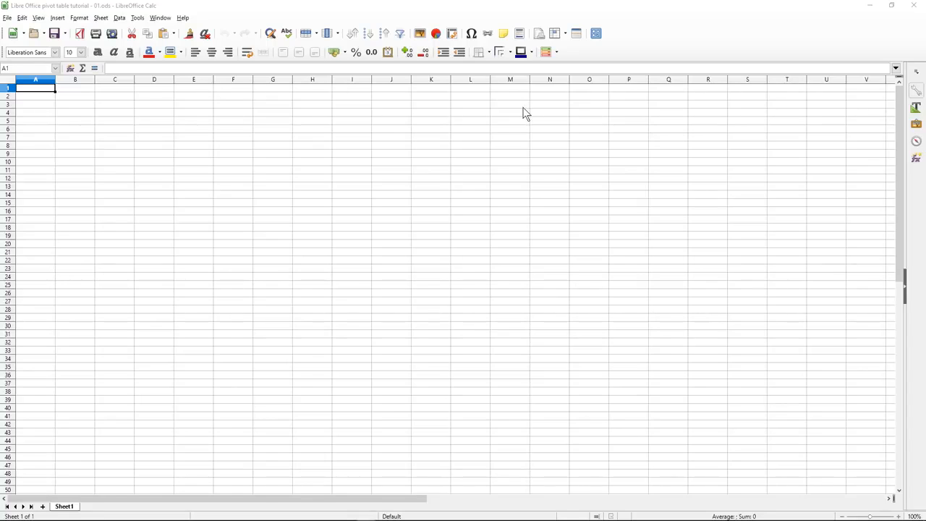
# - Paste the copied sales data into the empty sheet starting at cell A1 and widen all columns equally
pyautogui.click(40, 91)
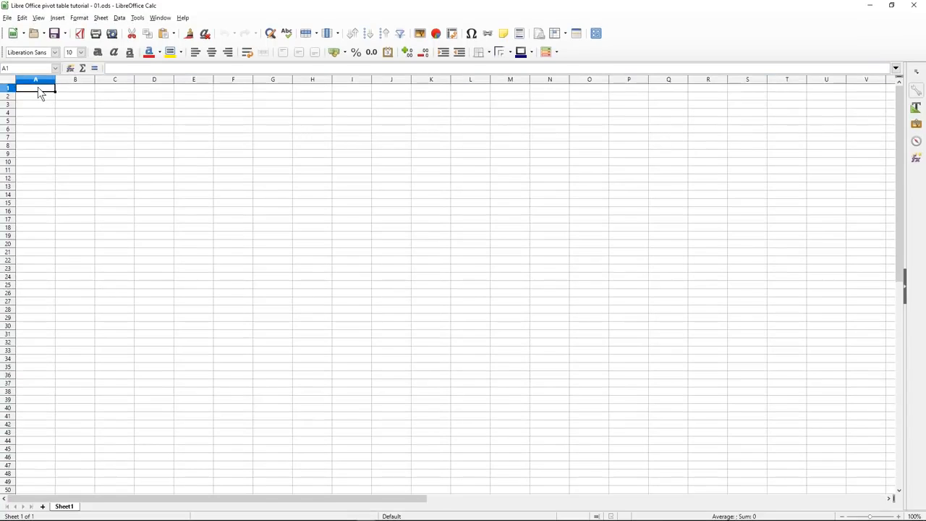
pyautogui.hotkey('ctrl', 'a')
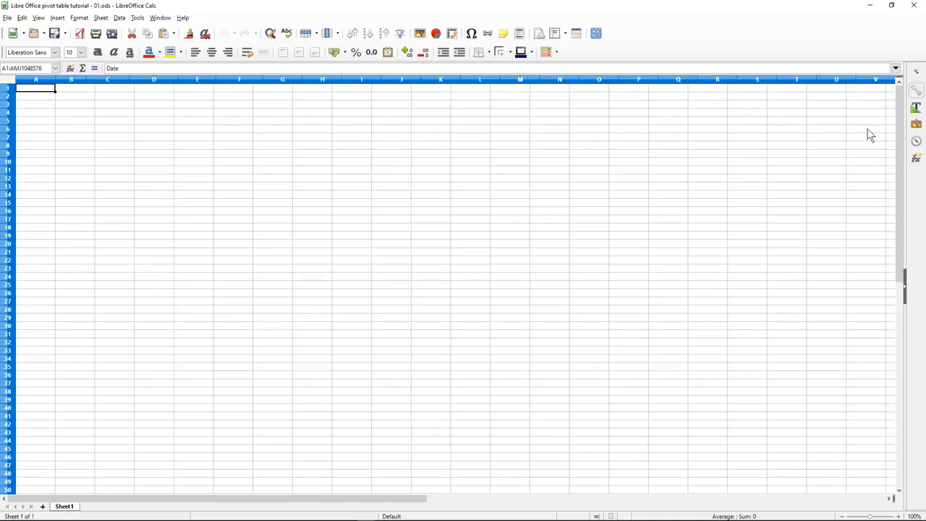
pyautogui.hotkey('ctrl', 'v')
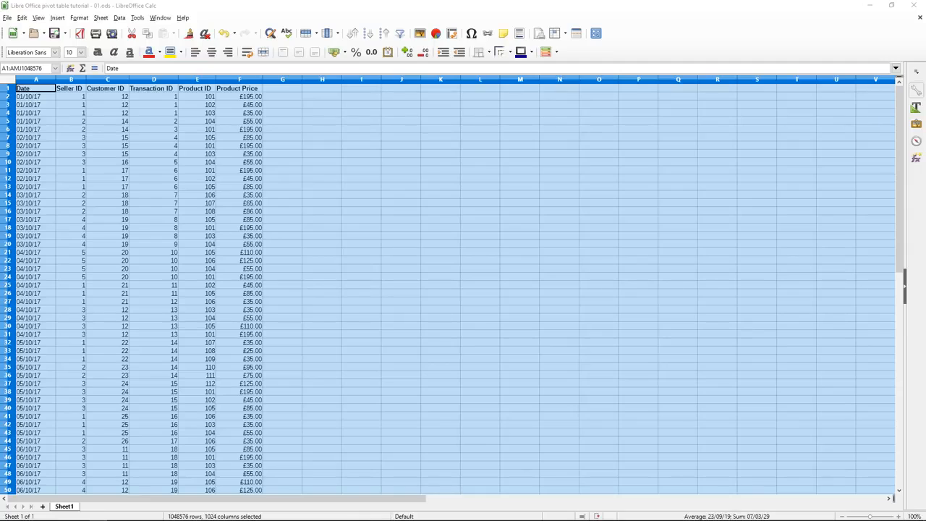
pyautogui.hotkey('alt', 'Tab')
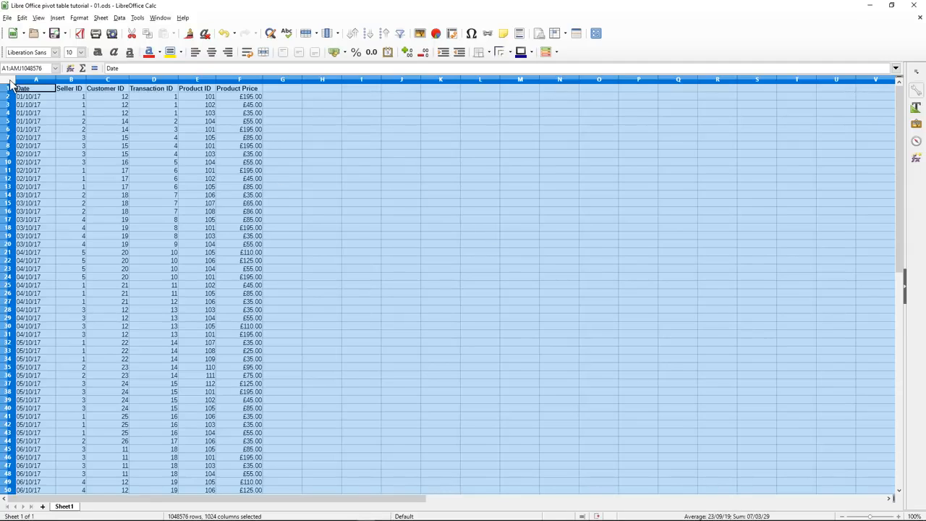
pyautogui.moveTo(55, 80); pyautogui.dragTo(67, 79)
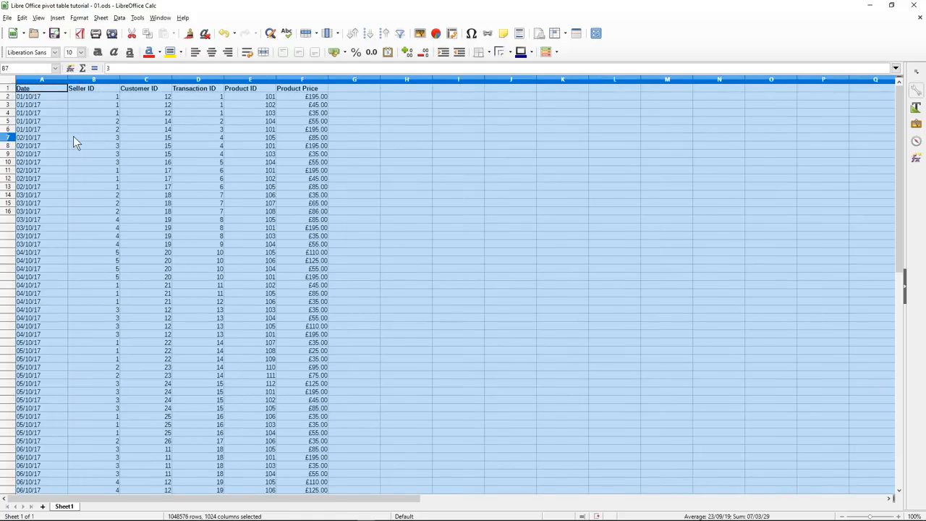
pyautogui.click(73, 136)
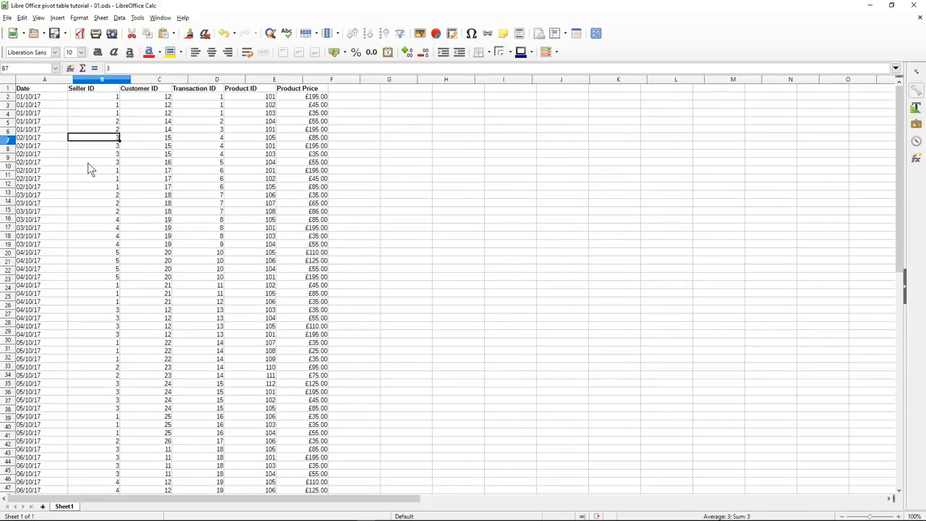
# - Narrow the Date column to suit its entries and save the spreadsheet
pyautogui.scroll(1, 88, 163)
pyautogui.scroll(3, 87, 161)
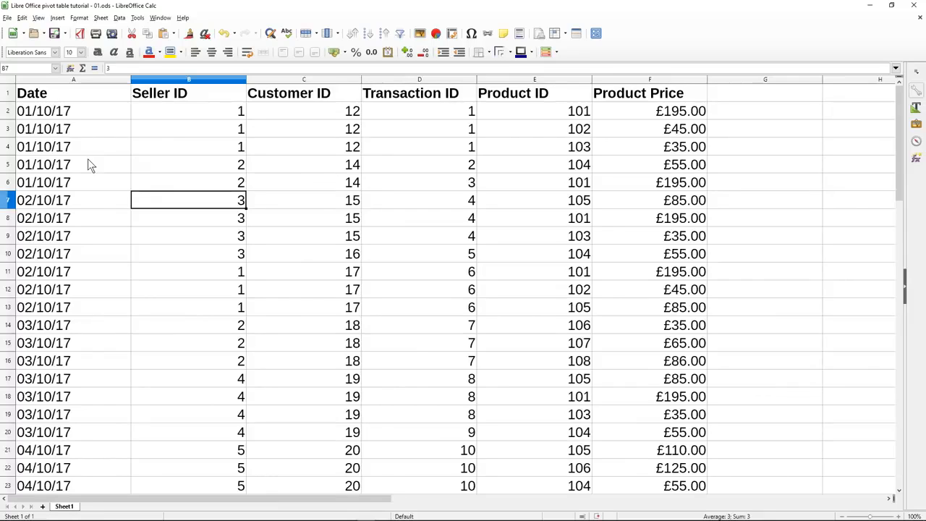
pyautogui.moveTo(130, 79); pyautogui.dragTo(98, 78)
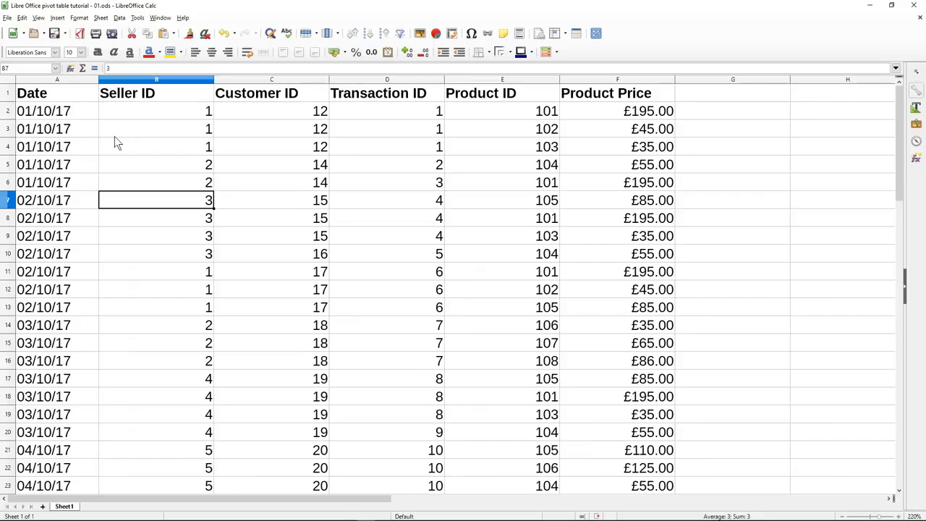
pyautogui.click(55, 34)
# - Rename Sheet1 as "Weekly Sales" and save the spreadsheet
pyautogui.doubleClick(66, 507)
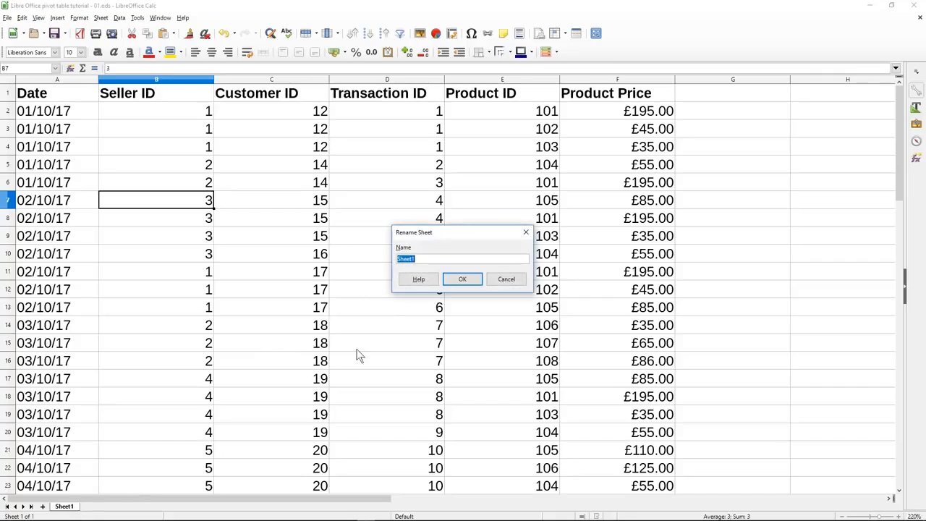
pyautogui.write('Weekly Sales')
pyautogui.press('Return')
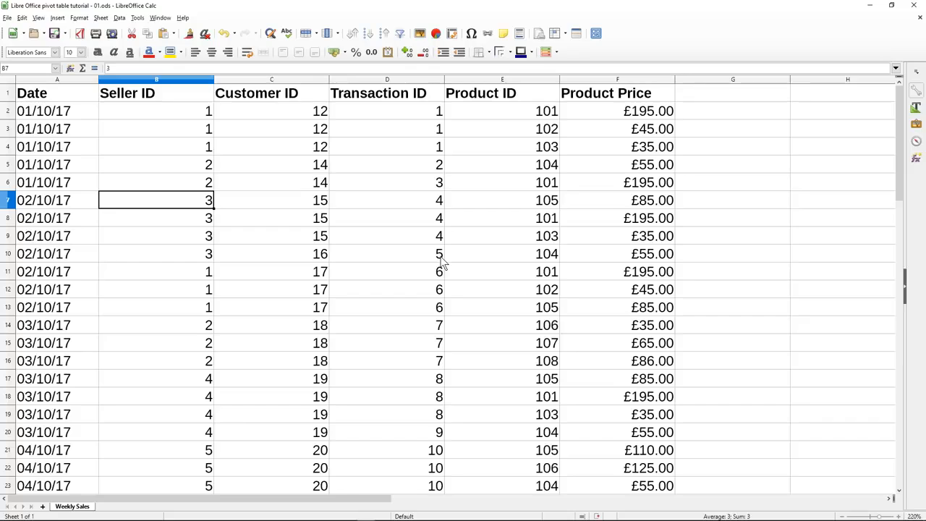
pyautogui.click(56, 34)
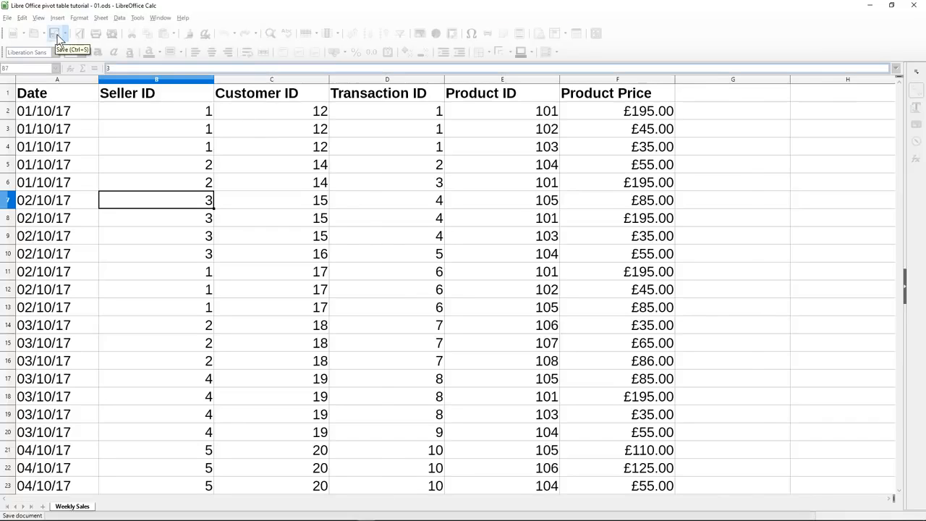
# - Narrow the Seller ID and Customer ID columns so they fit their headings more closely
pyautogui.click(51, 92)
pyautogui.click(168, 98)
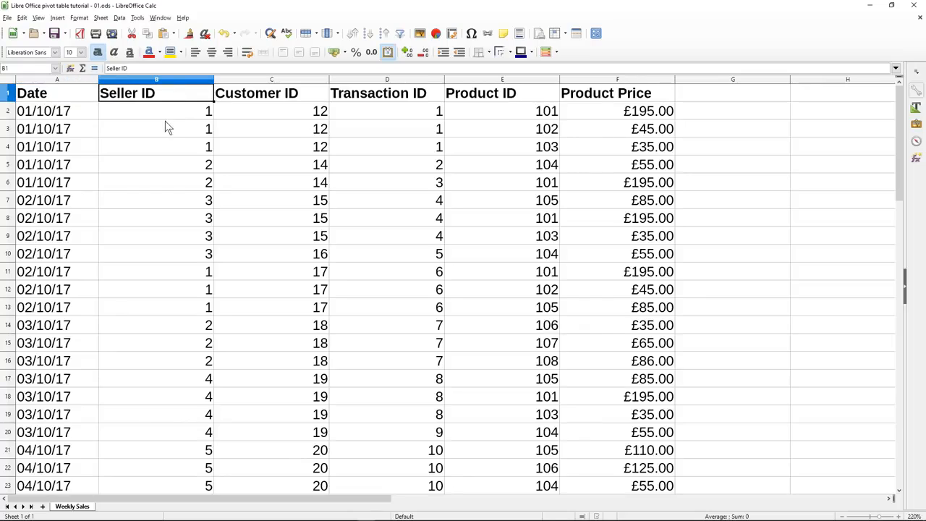
pyautogui.moveTo(215, 79); pyautogui.dragTo(190, 79)
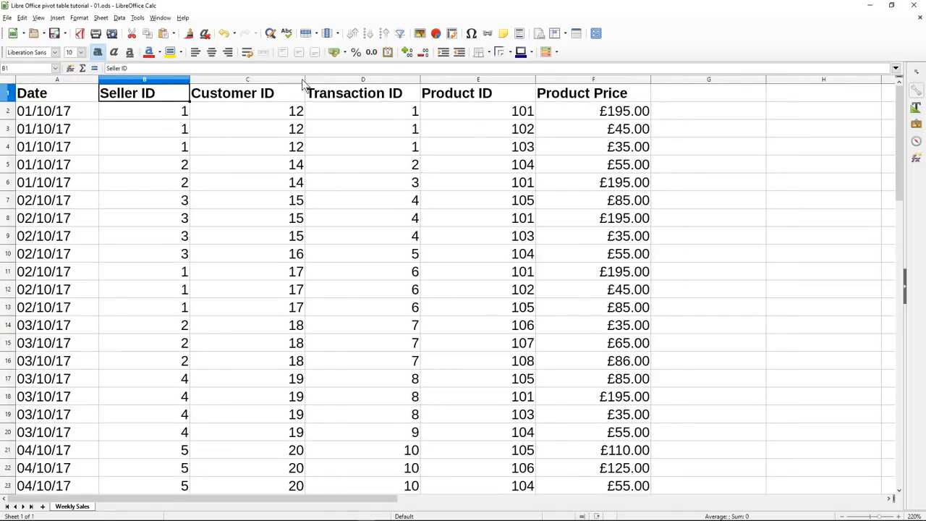
pyautogui.moveTo(304, 79); pyautogui.dragTo(299, 79)
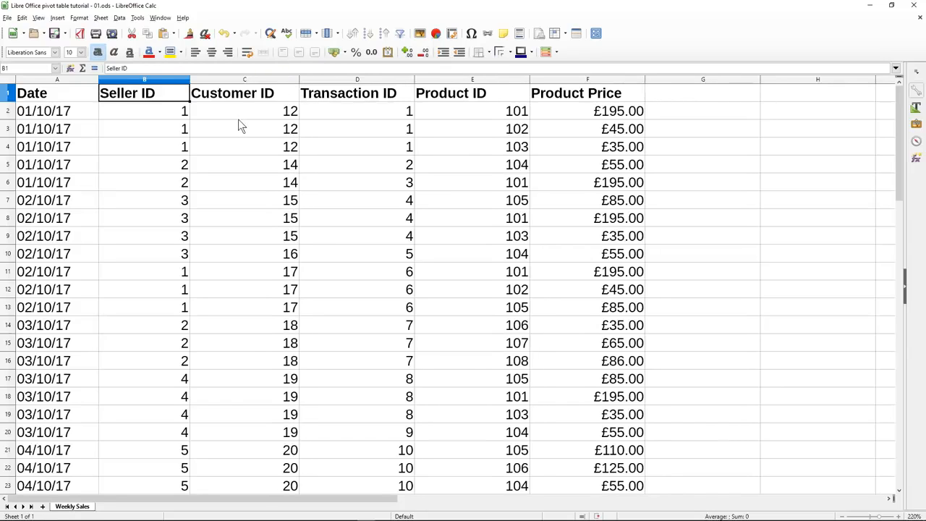
# - Examine the customer, transaction, product and price entries in the first three sales rows
pyautogui.click(231, 114)
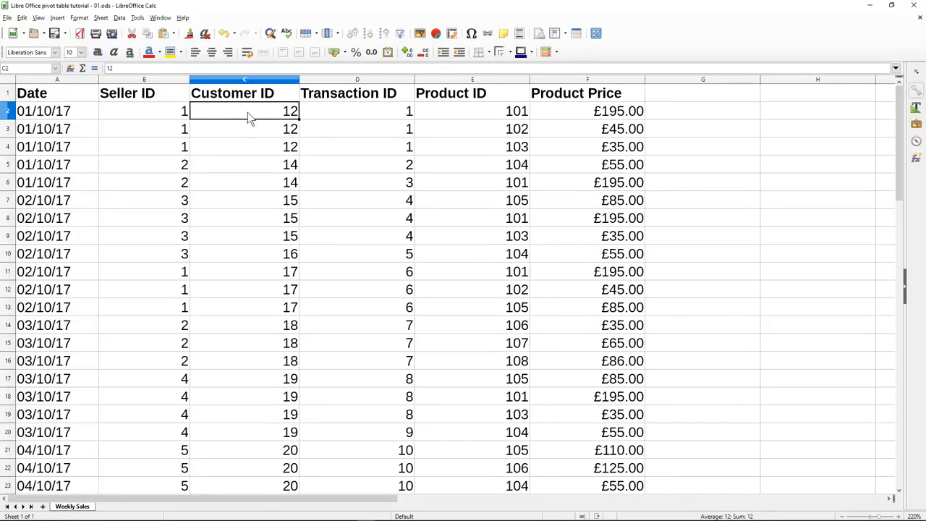
pyautogui.moveTo(260, 118); pyautogui.dragTo(253, 154)
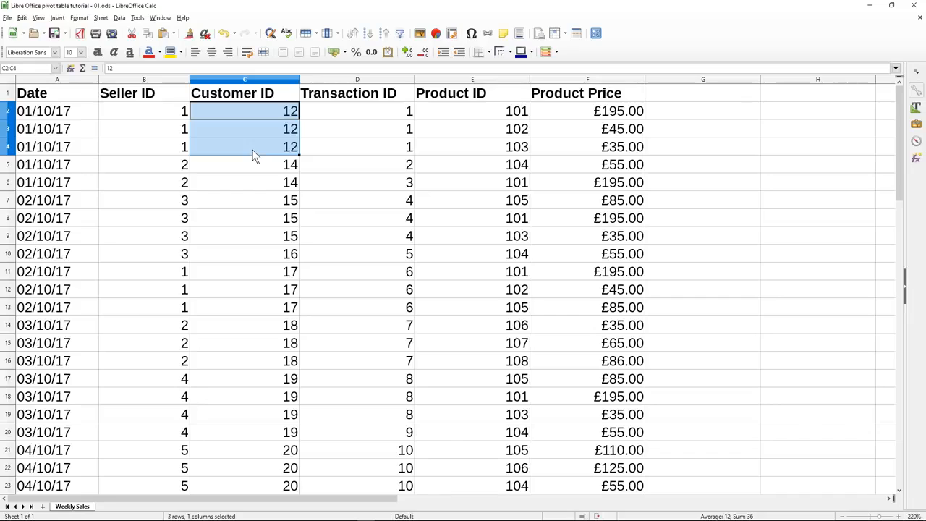
pyautogui.moveTo(393, 118); pyautogui.dragTo(393, 155)
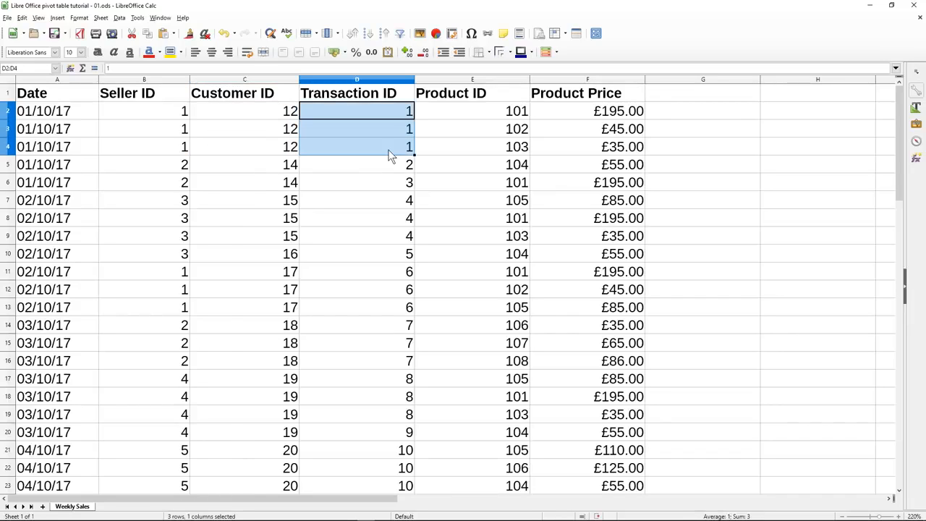
pyautogui.moveTo(479, 115); pyautogui.dragTo(481, 147)
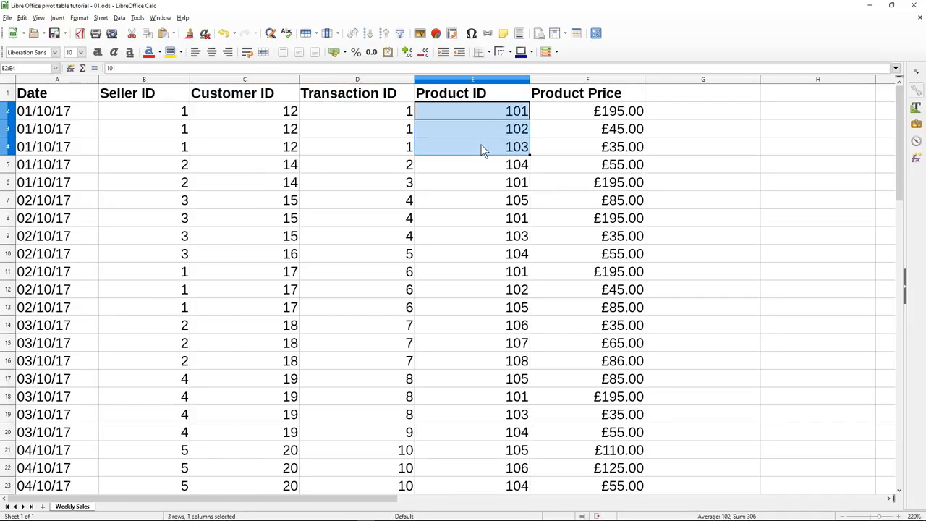
pyautogui.moveTo(588, 118); pyautogui.dragTo(582, 148)
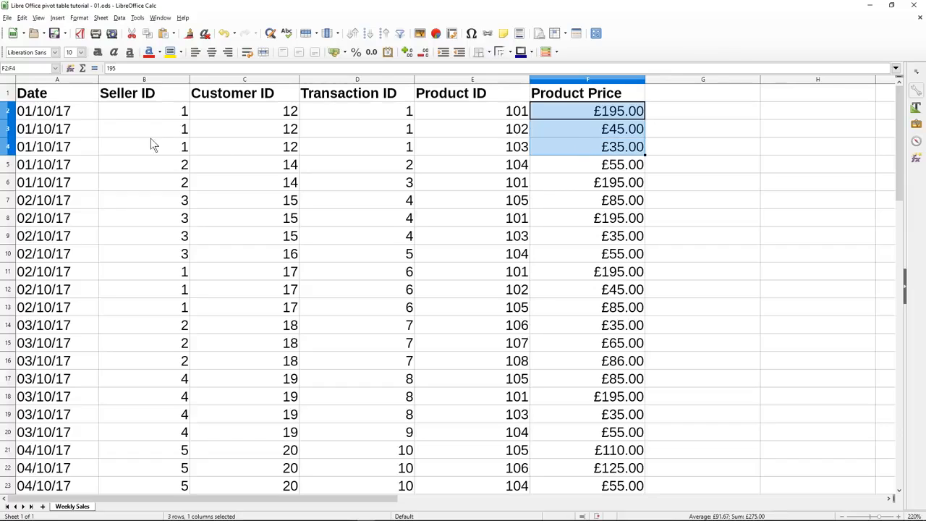
pyautogui.moveTo(49, 114); pyautogui.dragTo(143, 141)
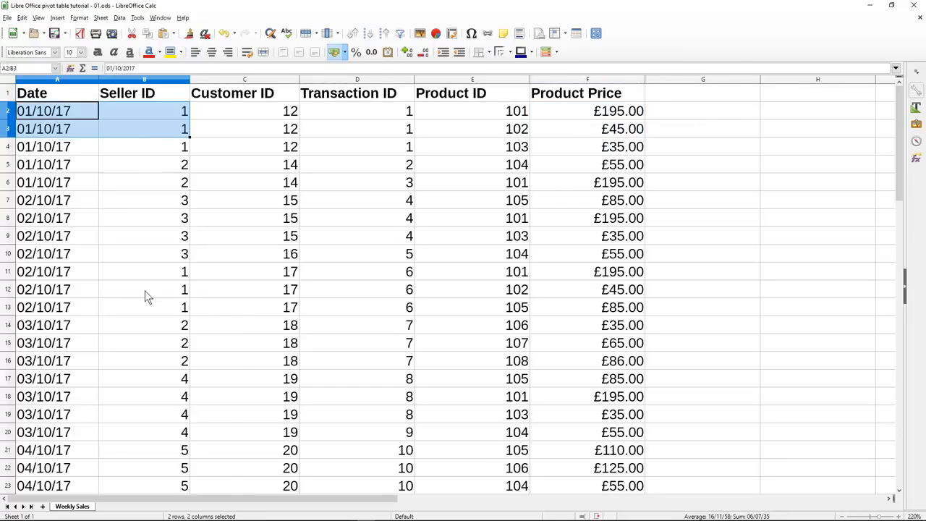
# - Review the sales list down to its last row and compare the 01/10/17 rows of sellers 1 and 2
pyautogui.scroll(-18, 133, 268)
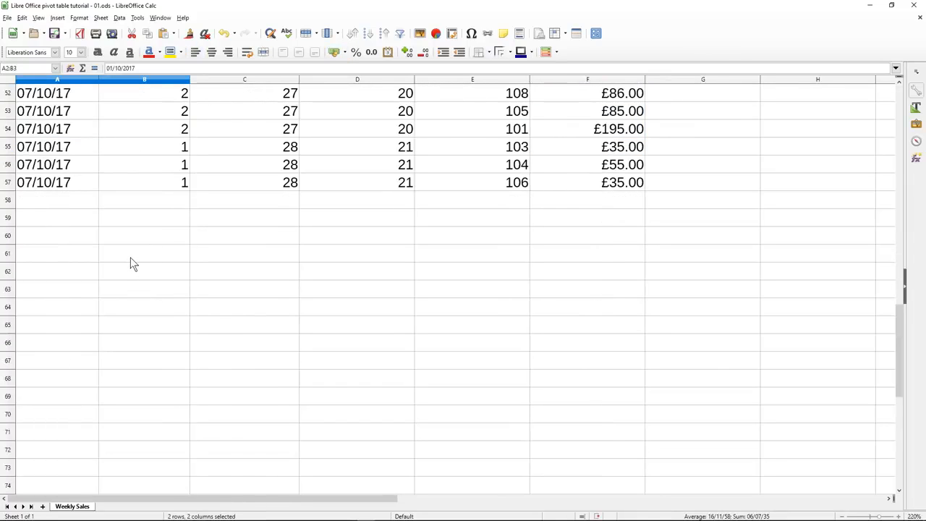
pyautogui.scroll(2, 132, 264)
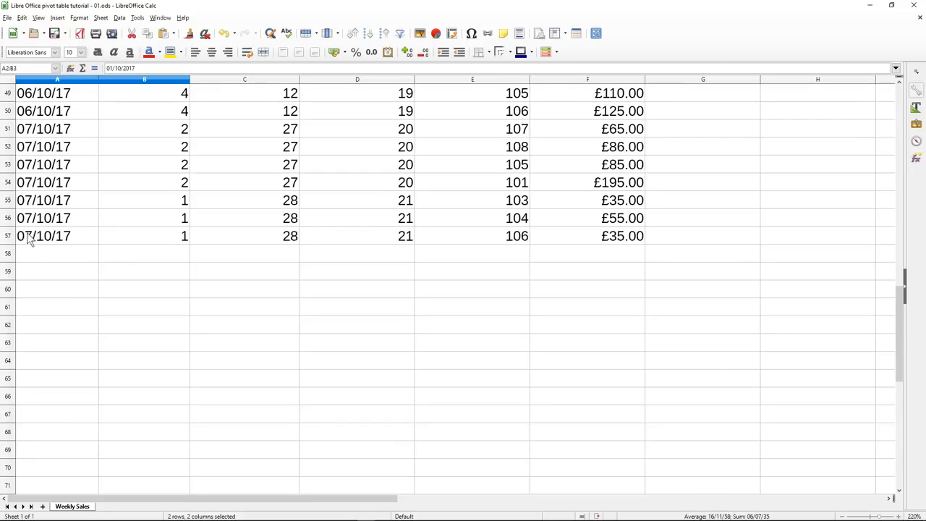
pyautogui.scroll(6, 170, 250)
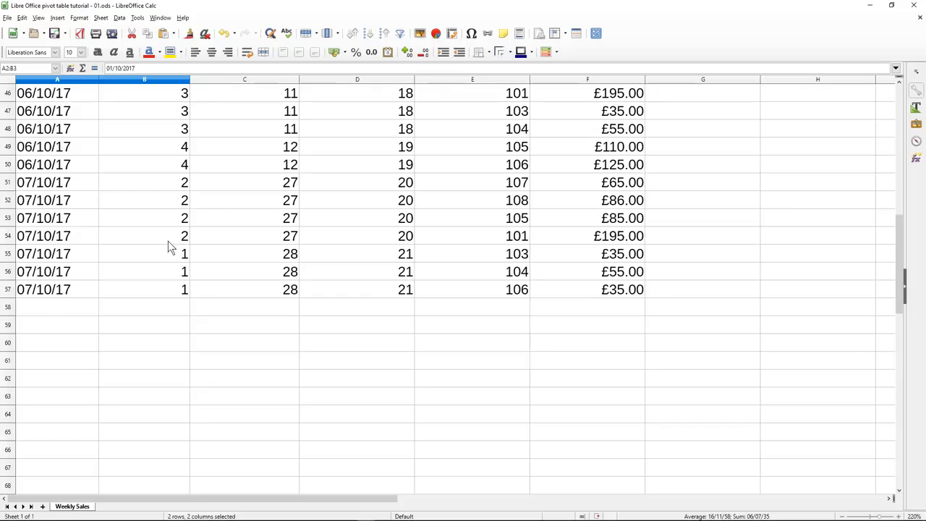
pyautogui.scroll(10, 167, 245)
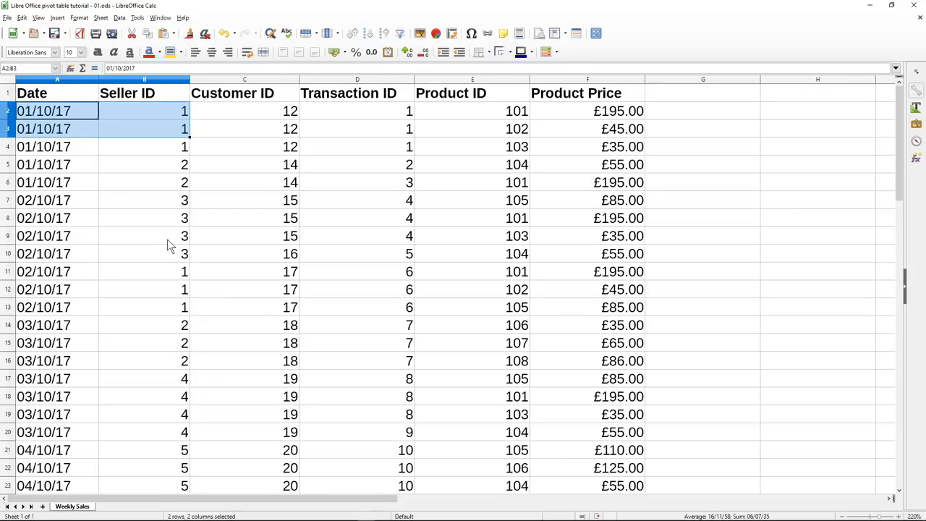
pyautogui.moveTo(69, 115); pyautogui.dragTo(588, 145)
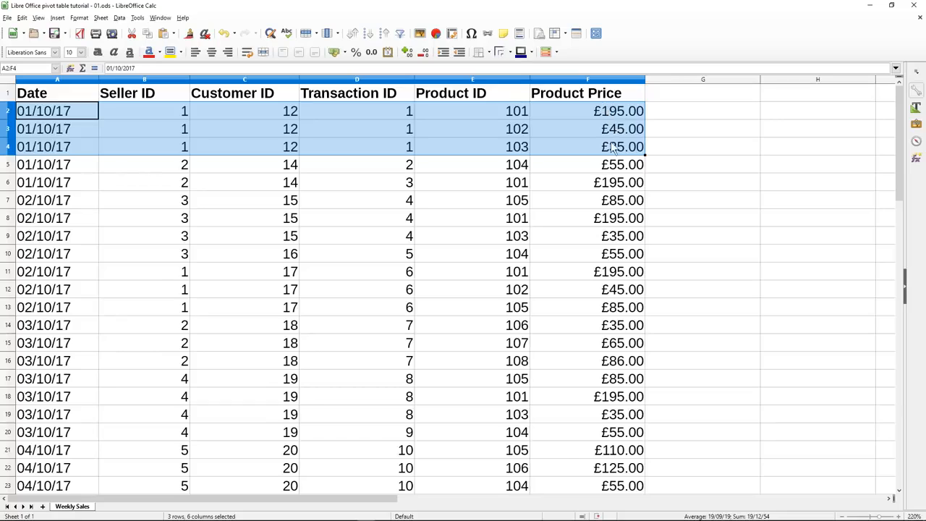
pyautogui.moveTo(64, 169); pyautogui.dragTo(566, 192)
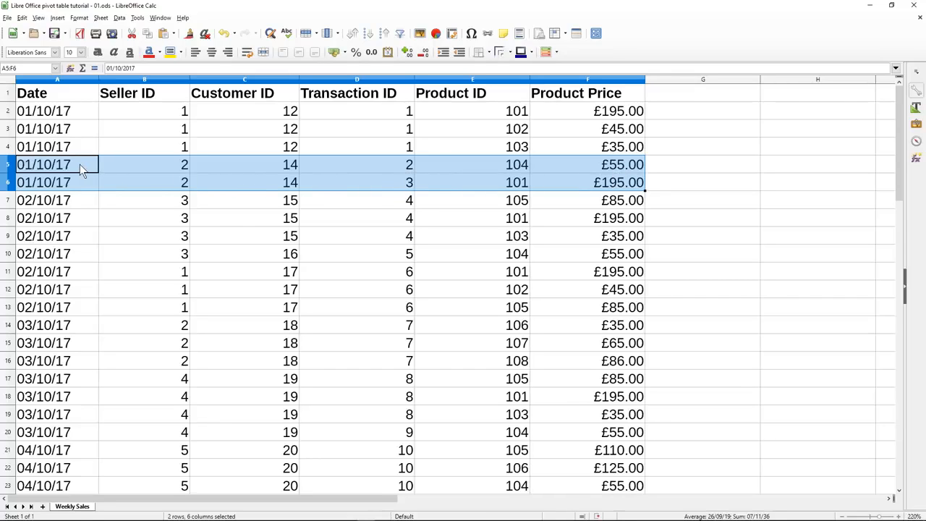
pyautogui.moveTo(80, 164)
pyautogui.mouseDown()
pyautogui.moveTo(153, 165)
pyautogui.moveTo(87, 165)
pyautogui.mouseUp()
pyautogui.moveTo(573, 150); pyautogui.dragTo(64, 115)
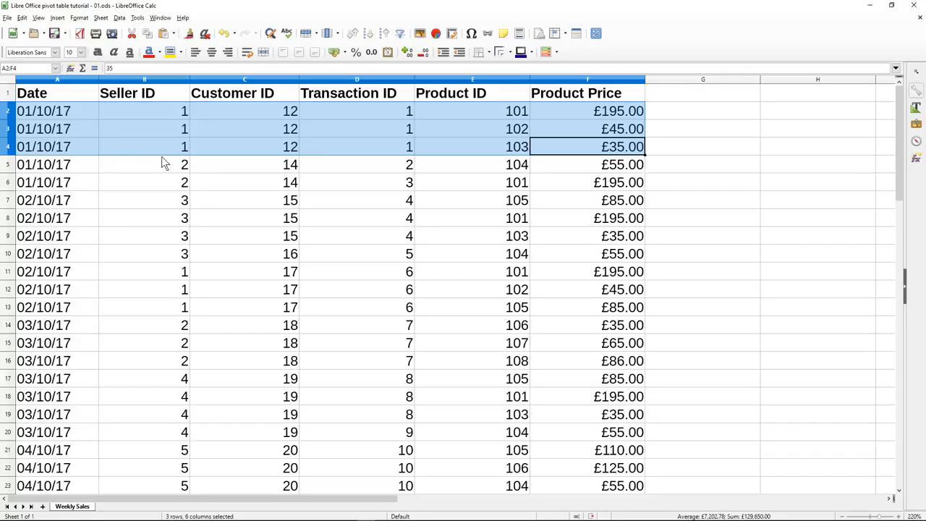
# - Select the entire Weekly Sales sheet and start a new pivot table with the current selection as its source
pyautogui.click(7, 81)
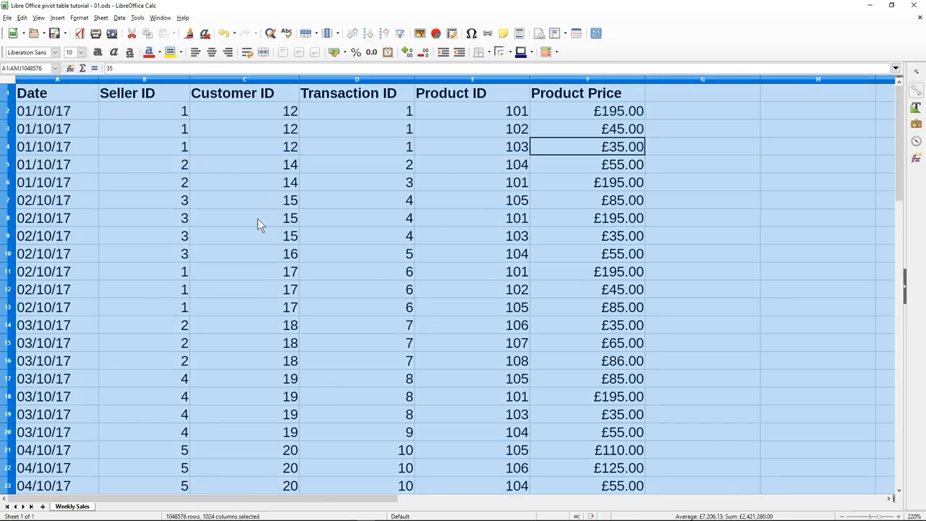
pyautogui.click(119, 18)
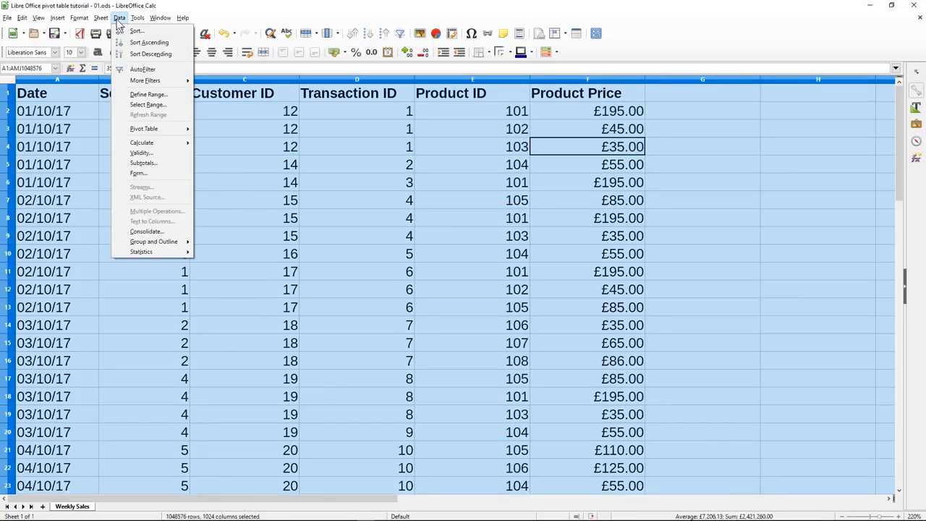
pyautogui.moveTo(168, 130)
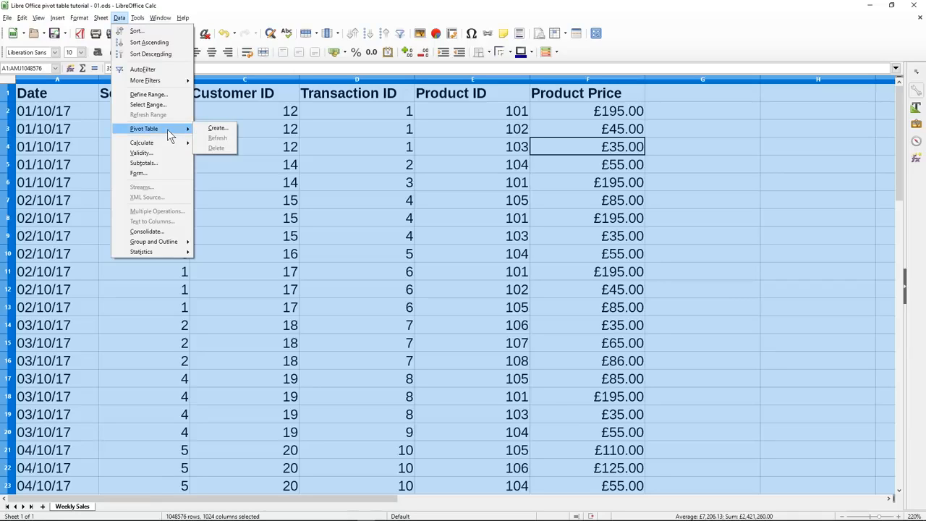
pyautogui.click(216, 129)
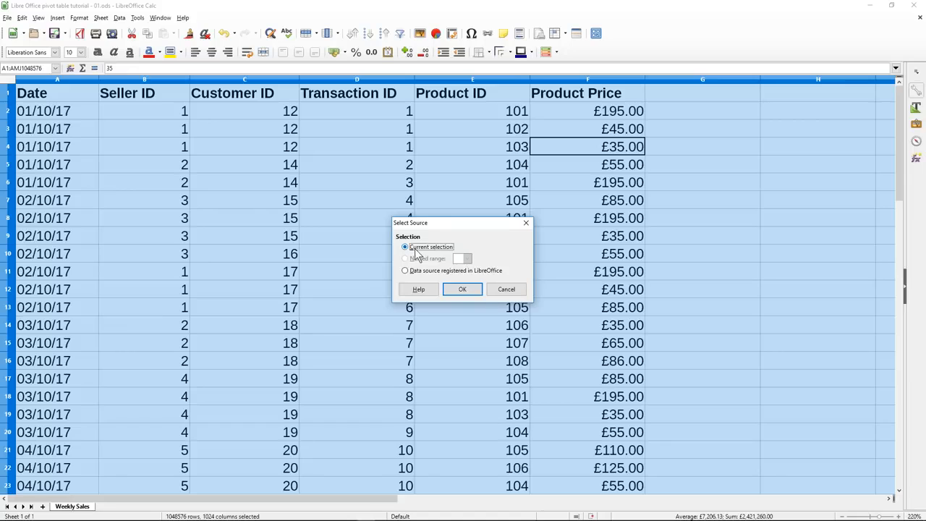
pyautogui.click(462, 291)
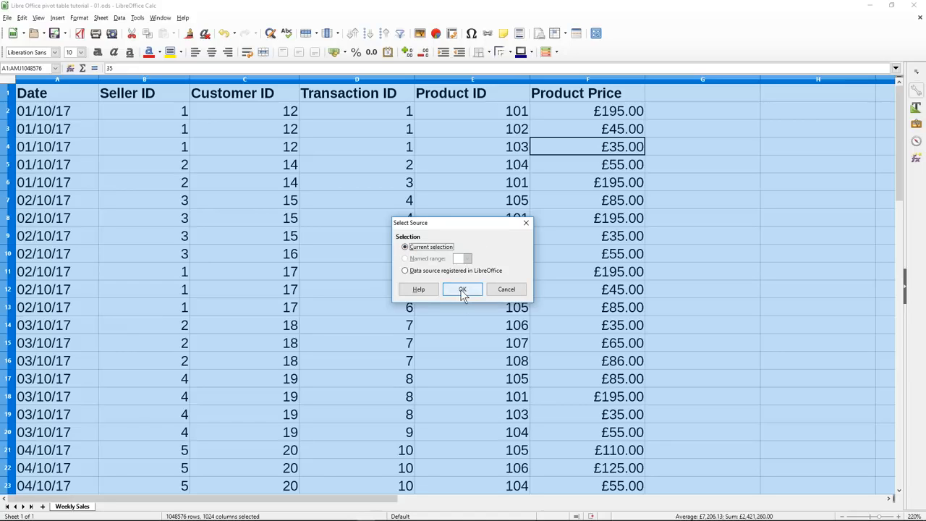
# - Accept the current selection as the pivot table source and remove the Data entry from the column fields
pyautogui.click(462, 290)
pyautogui.moveTo(486, 145); pyautogui.dragTo(368, 141)
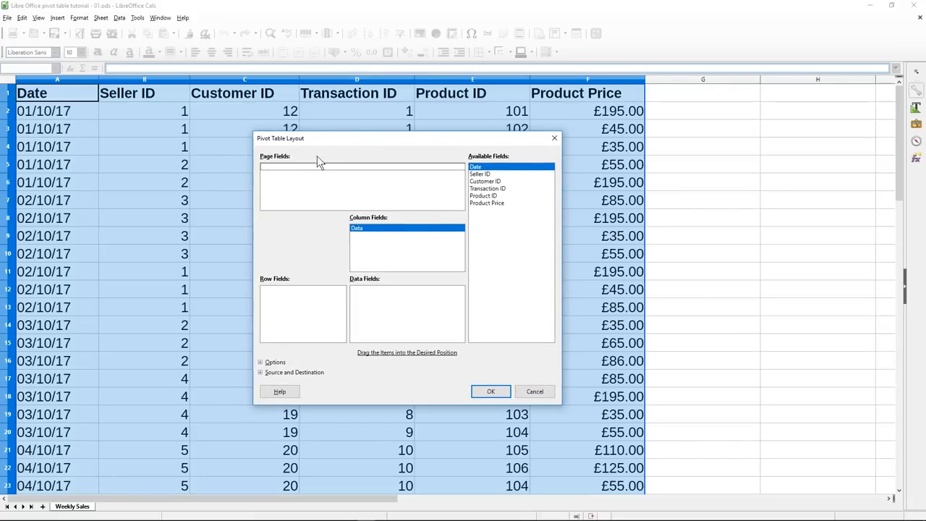
pyautogui.click(359, 229)
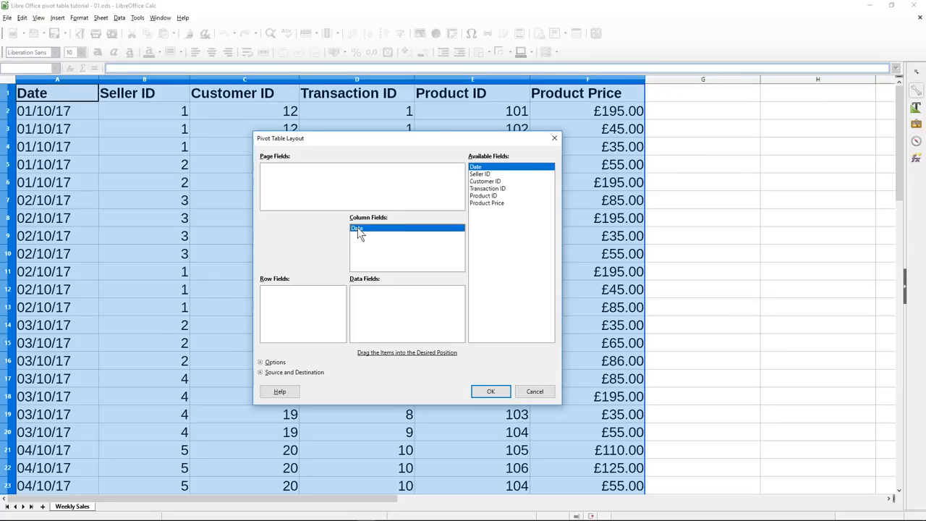
pyautogui.press('Delete')
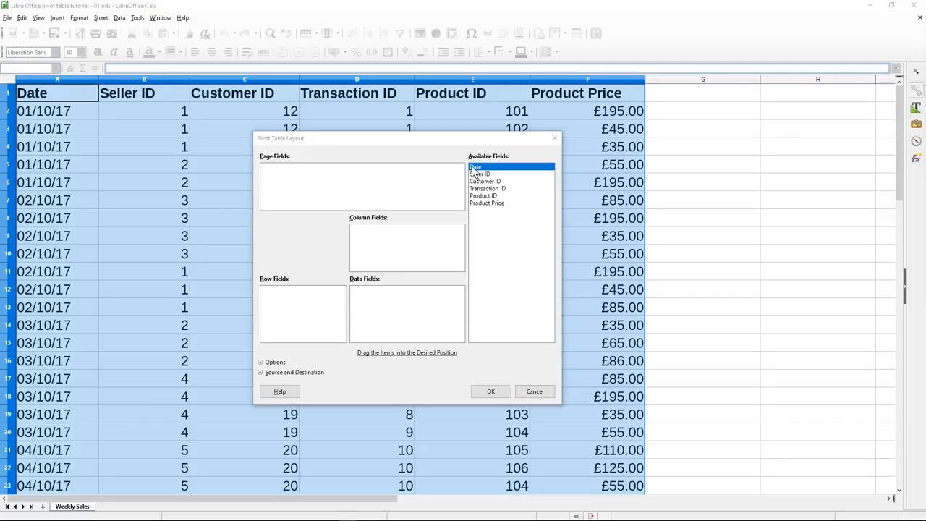
# - Add Date as the row field of the pivot table layout
pyautogui.click(479, 189)
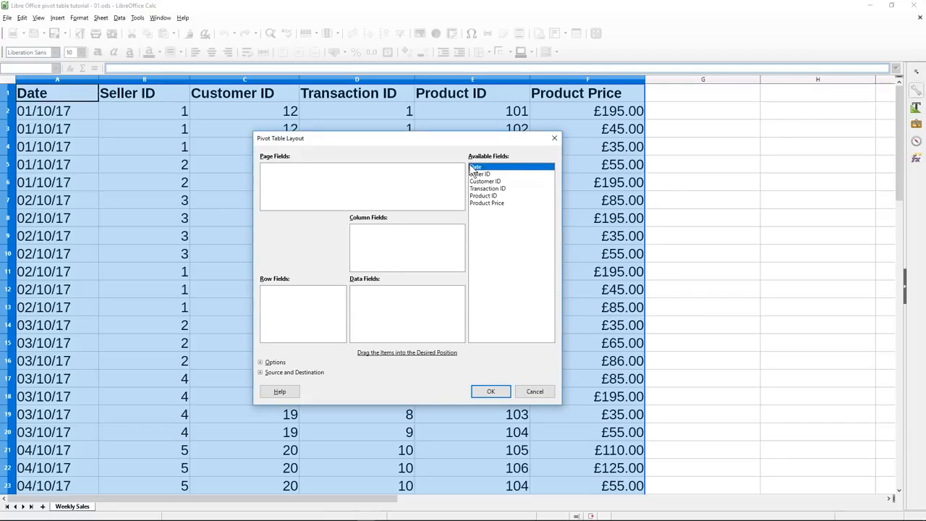
pyautogui.click(477, 198)
pyautogui.moveTo(477, 198); pyautogui.dragTo(287, 315)
pyautogui.moveTo(287, 313); pyautogui.dragTo(288, 313)
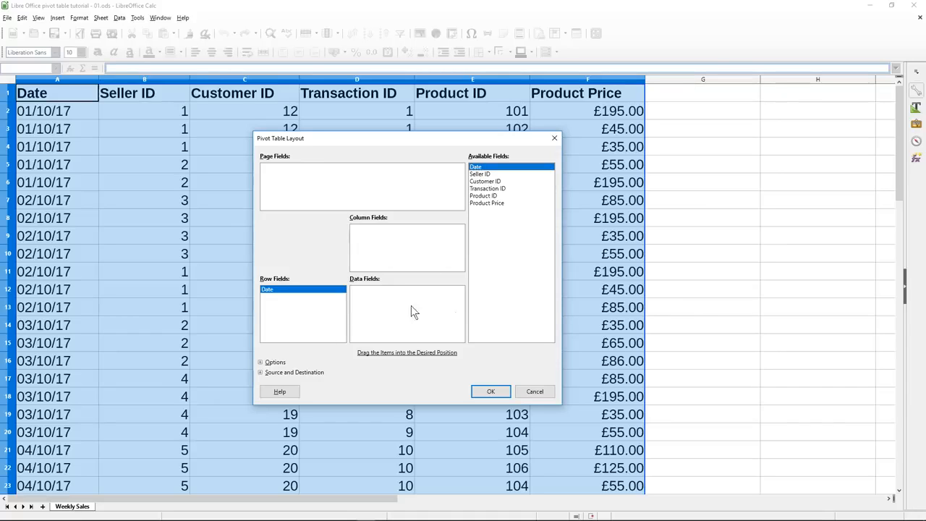
# - Add Product Price as the data field, keep Sum as its function and create the pivot table
pyautogui.click(480, 204)
pyautogui.moveTo(480, 207); pyautogui.dragTo(364, 308)
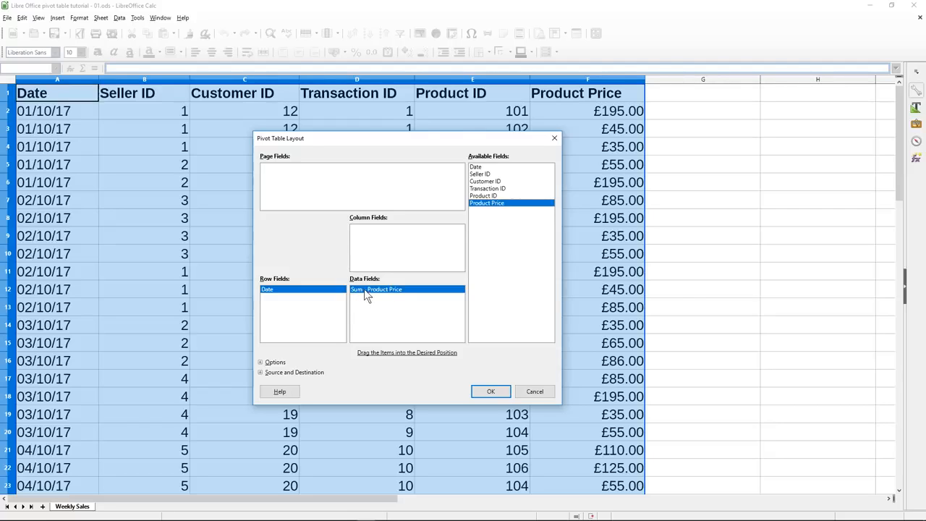
pyautogui.doubleClick(365, 291)
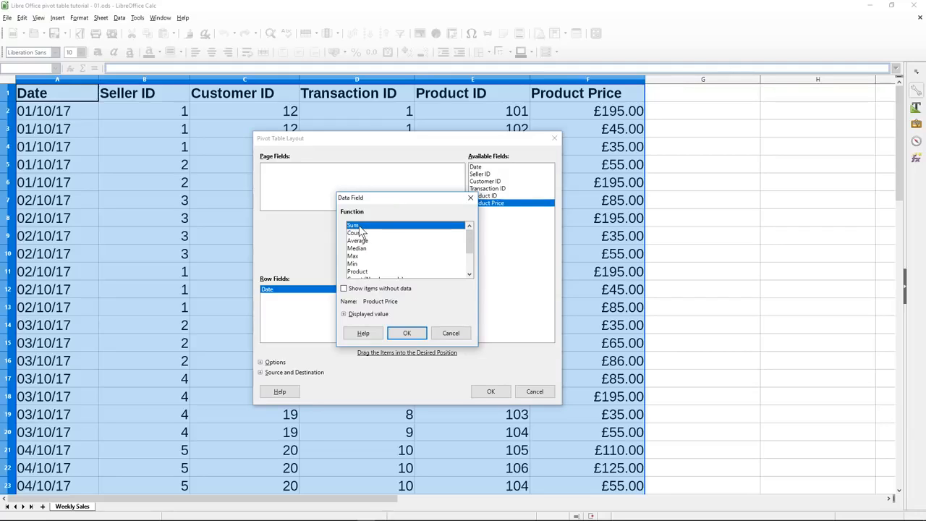
pyautogui.click(402, 331)
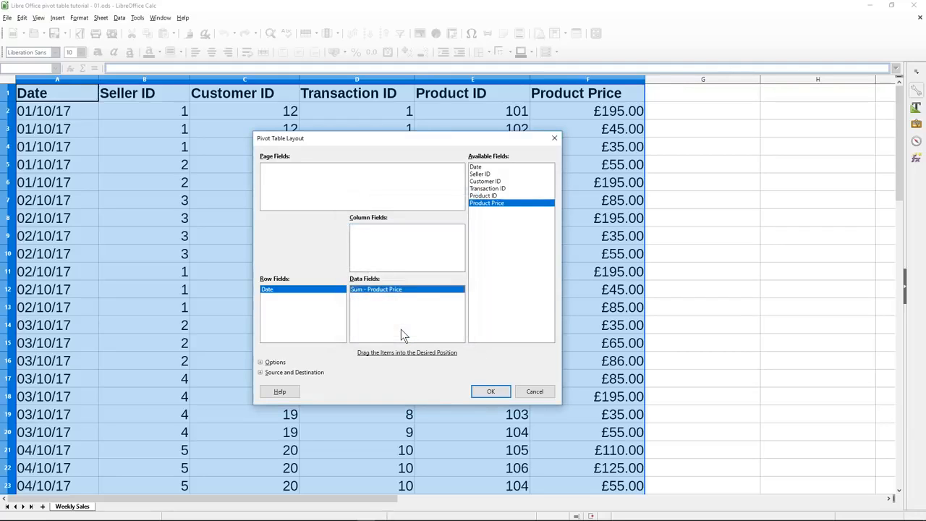
pyautogui.click(490, 392)
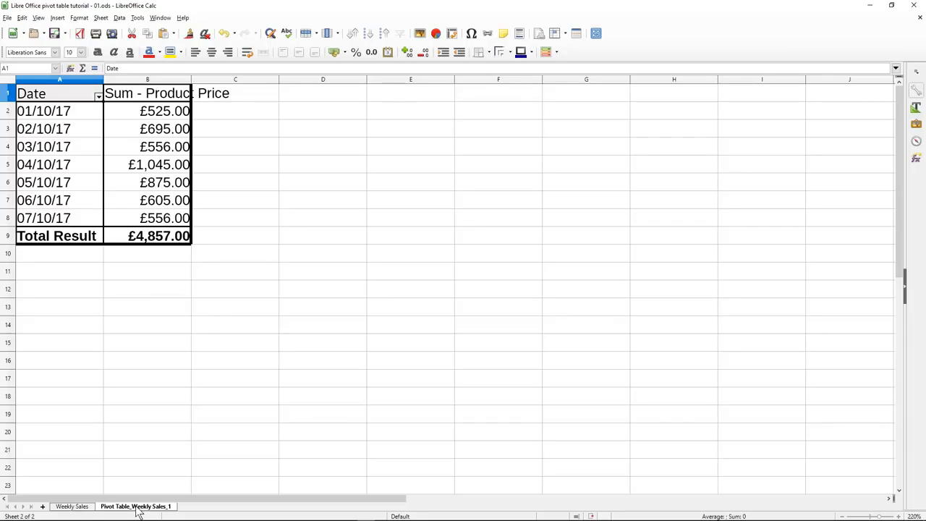
# - Rename the pivot table sheet as Daily Sales and fit the Sum - Product Price column to its heading
pyautogui.doubleClick(139, 508)
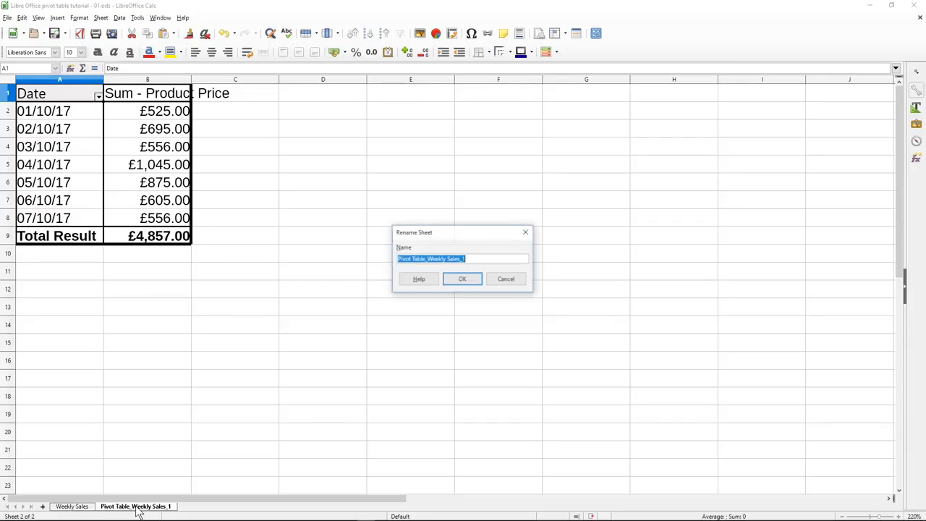
pyautogui.click(455, 259)
pyautogui.moveTo(426, 259); pyautogui.dragTo(357, 267)
pyautogui.press('BackSpace')
pyautogui.click(433, 259)
pyautogui.press('BackSpace')
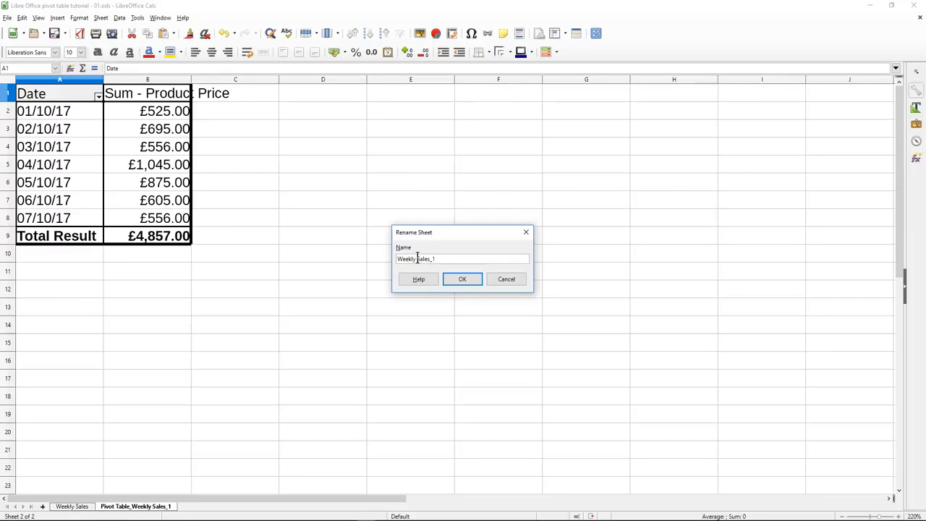
pyautogui.moveTo(416, 258); pyautogui.dragTo(369, 257)
pyautogui.write('Daily')
pyautogui.moveTo(425, 258); pyautogui.dragTo(444, 259)
pyautogui.click(455, 281)
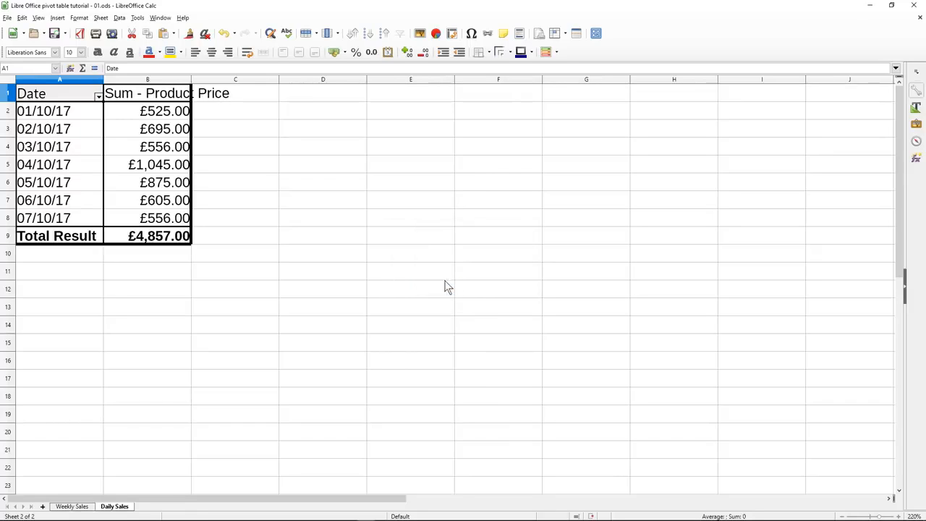
pyautogui.doubleClick(190, 78)
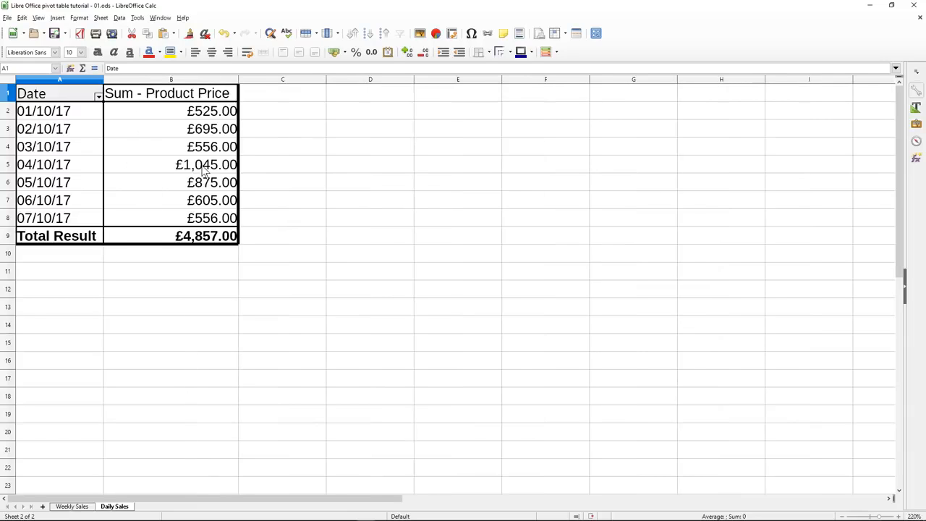
# - Examine the 01/10/17 total, compare it with the Weekly Sales list, and review the daily totals and Total Result
pyautogui.click(52, 116)
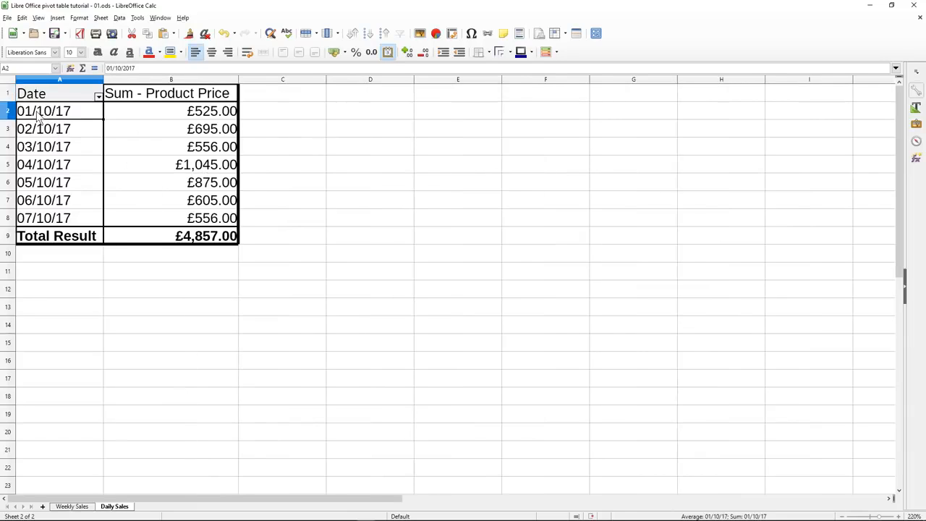
pyautogui.click(152, 118)
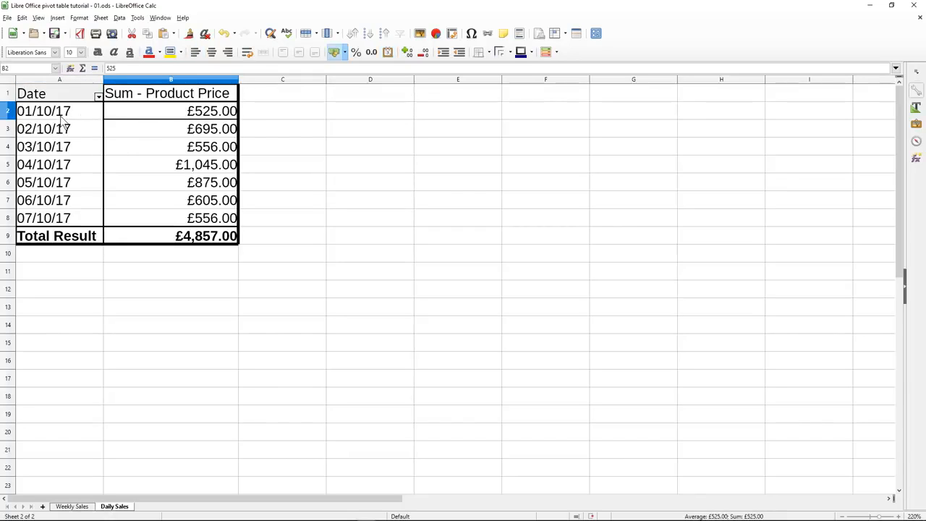
pyautogui.click(71, 506)
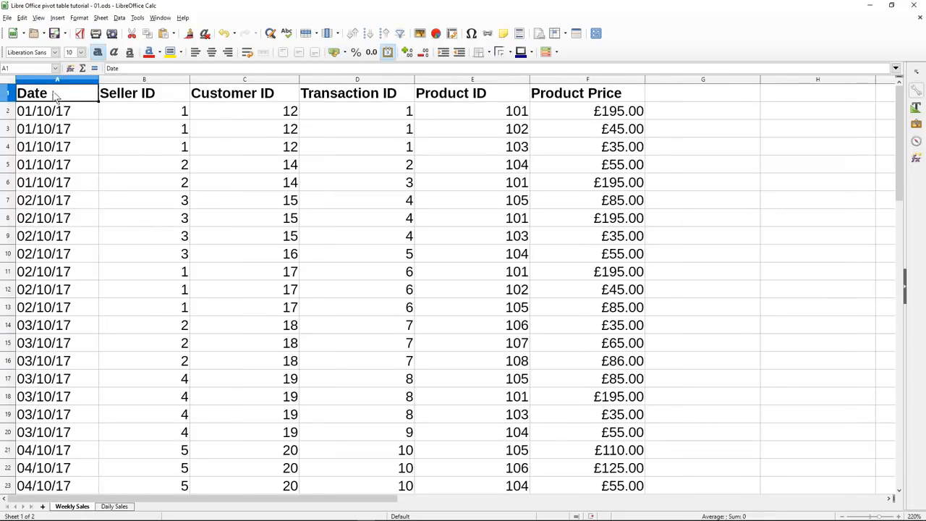
pyautogui.click(121, 506)
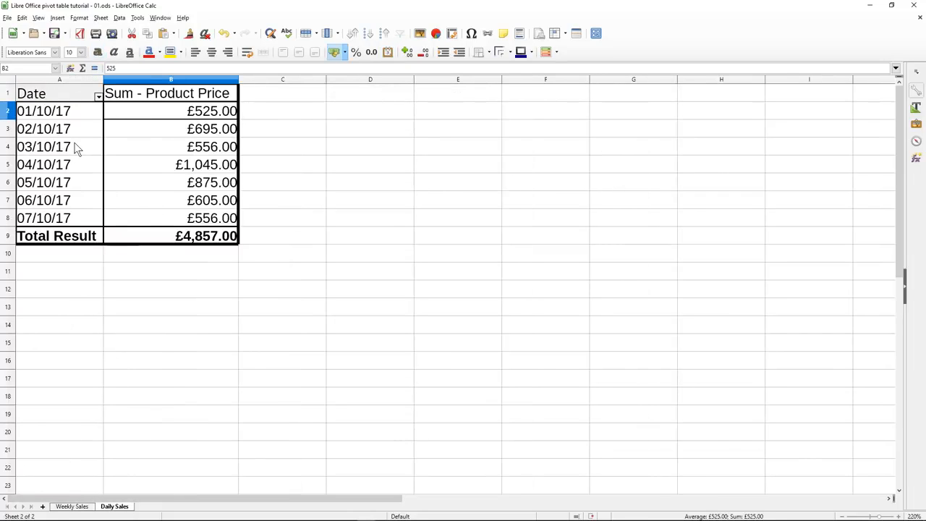
pyautogui.moveTo(43, 112); pyautogui.dragTo(145, 217)
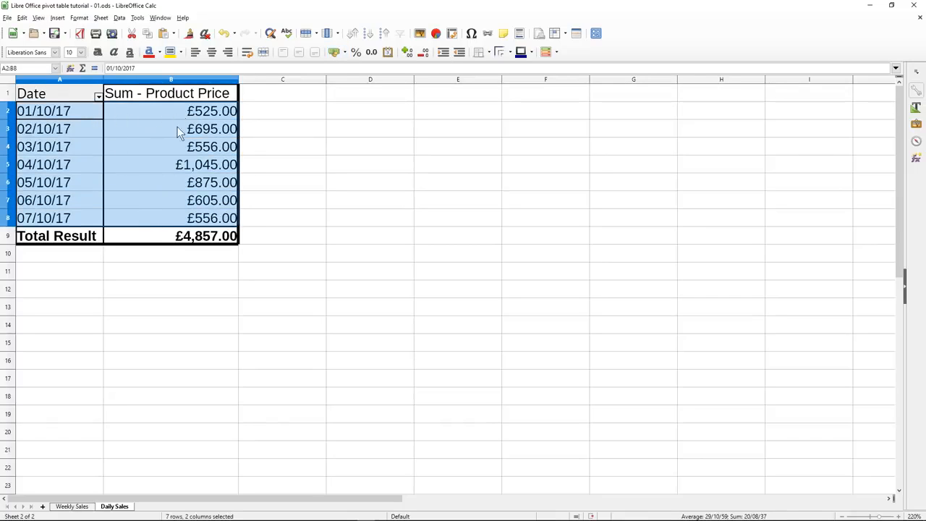
pyautogui.click(180, 242)
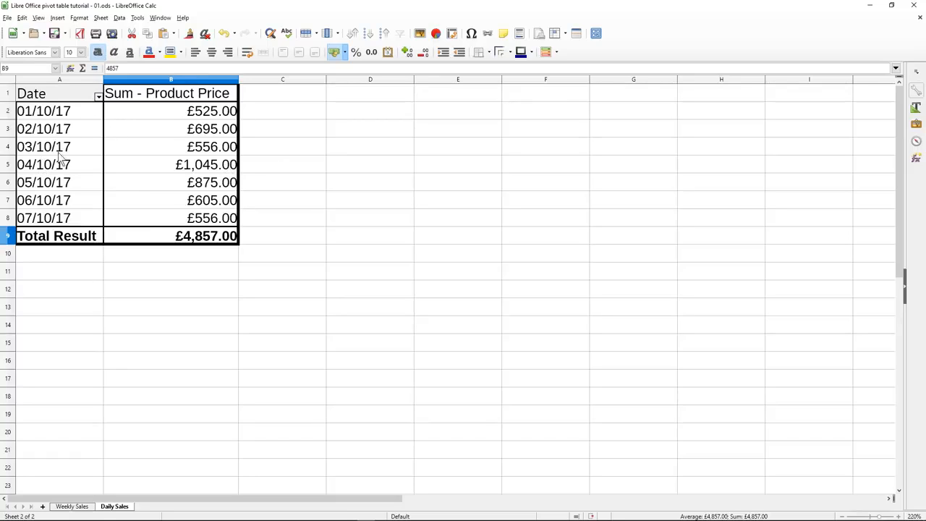
# - Go through each date from 01/10/17 to 07/10/17 on Daily Sales and examine the week's Total Result
pyautogui.click(40, 117)
pyautogui.click(74, 130)
pyautogui.click(70, 146)
pyautogui.click(59, 164)
pyautogui.click(61, 181)
pyautogui.click(62, 199)
pyautogui.click(66, 221)
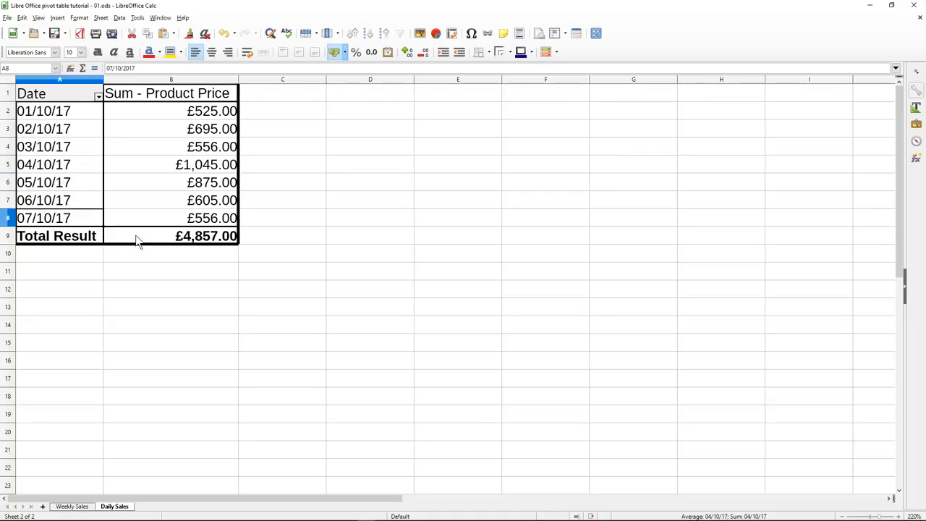
pyautogui.click(183, 243)
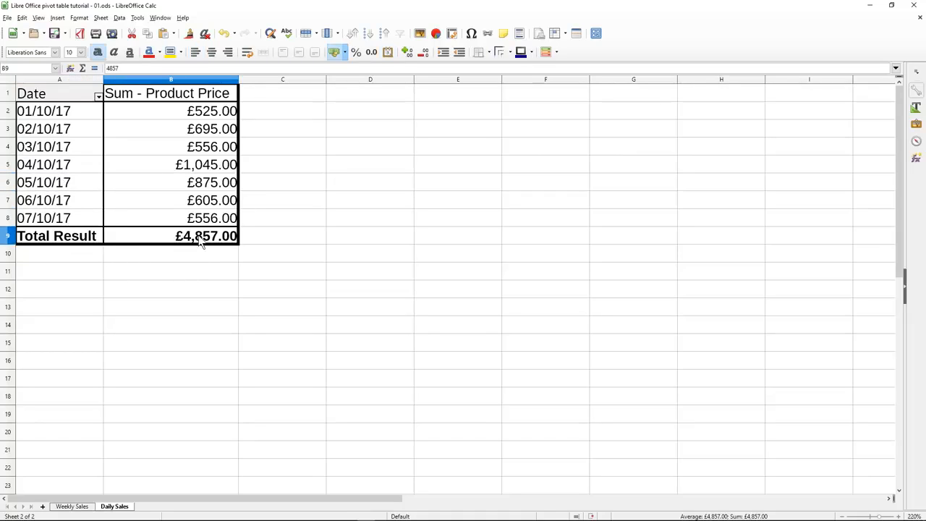
pyautogui.click(212, 269)
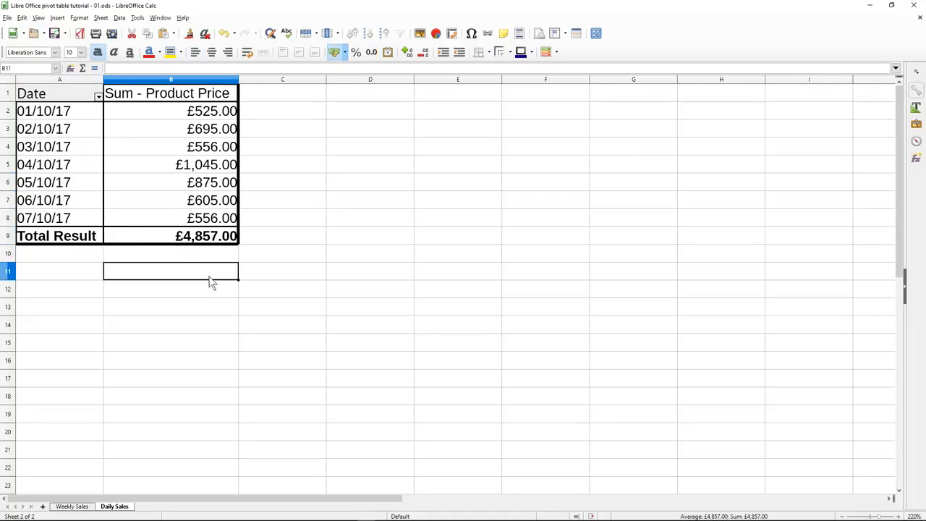
# - Select the entire Weekly Sales sheet and start another pivot table using the current selection as its source
pyautogui.click(73, 506)
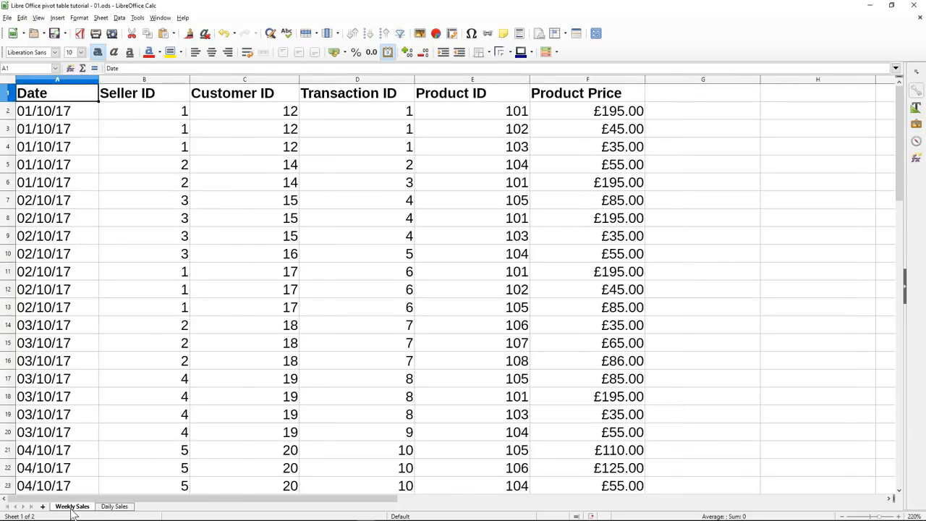
pyautogui.click(7, 82)
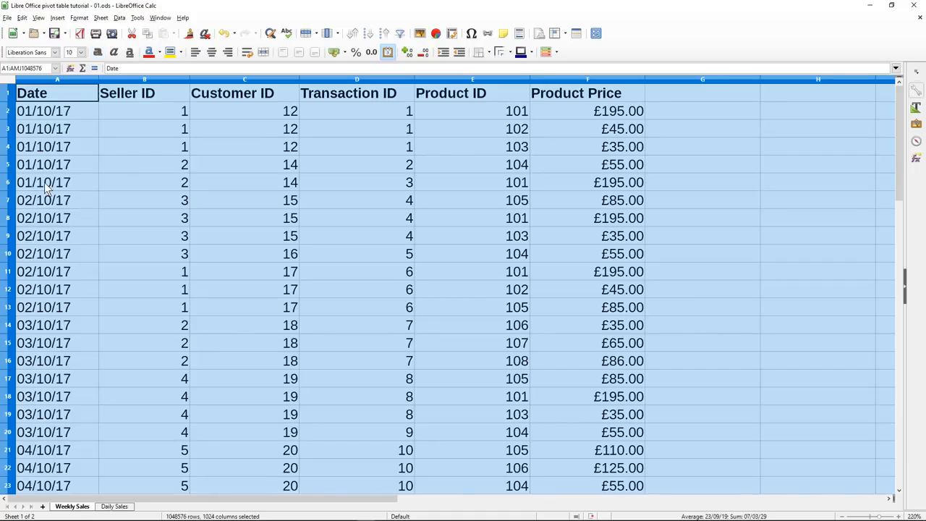
pyautogui.click(119, 18)
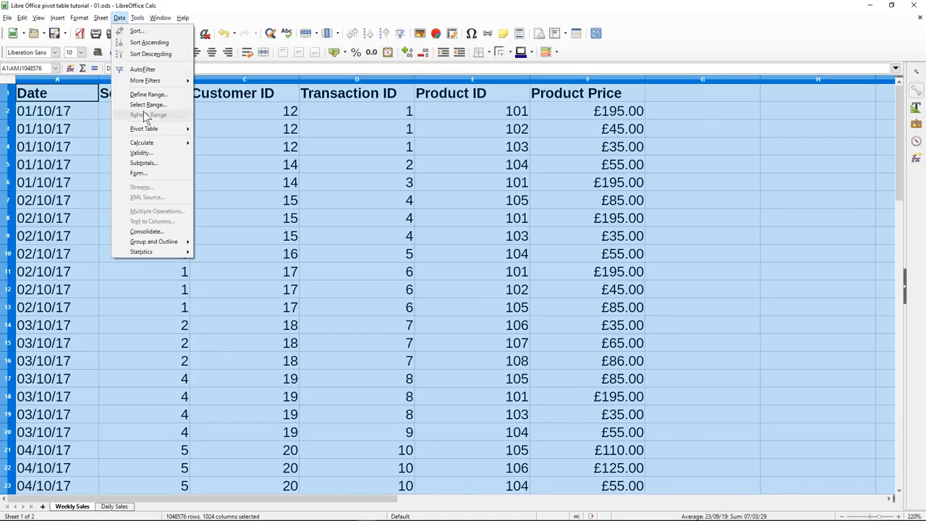
pyautogui.moveTo(173, 128)
pyautogui.click(207, 132)
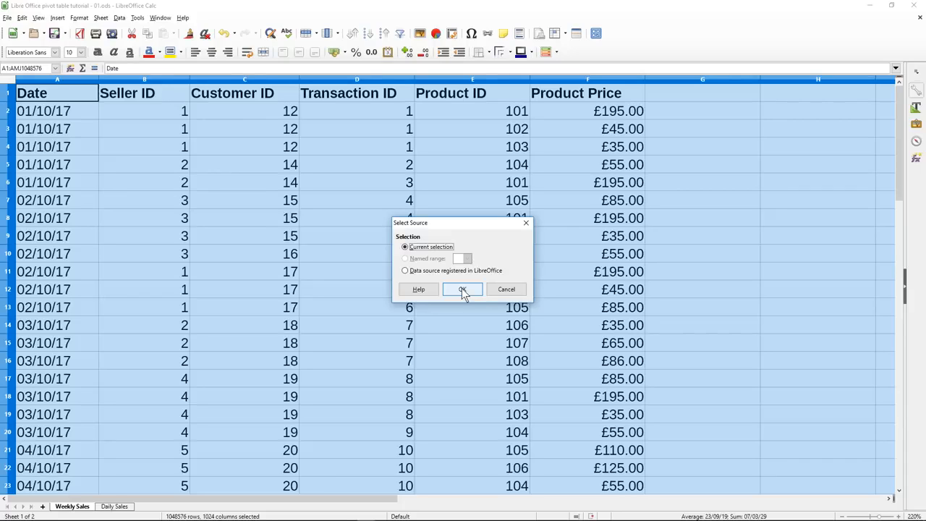
pyautogui.click(463, 290)
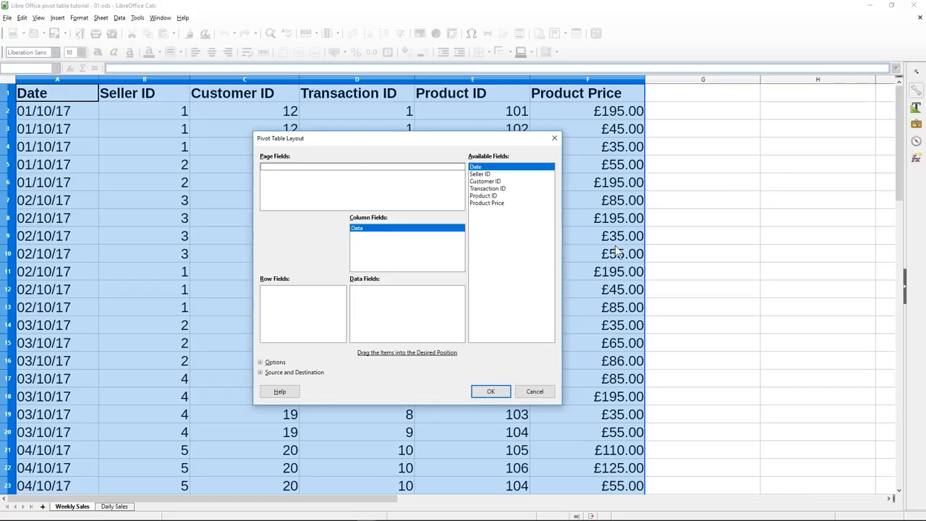
# - Create the pivot table with Seller ID rows, summed Product Price data and no column field, fitting the price column to its heading
pyautogui.moveTo(483, 171); pyautogui.dragTo(274, 327)
pyautogui.moveTo(483, 205); pyautogui.dragTo(400, 314)
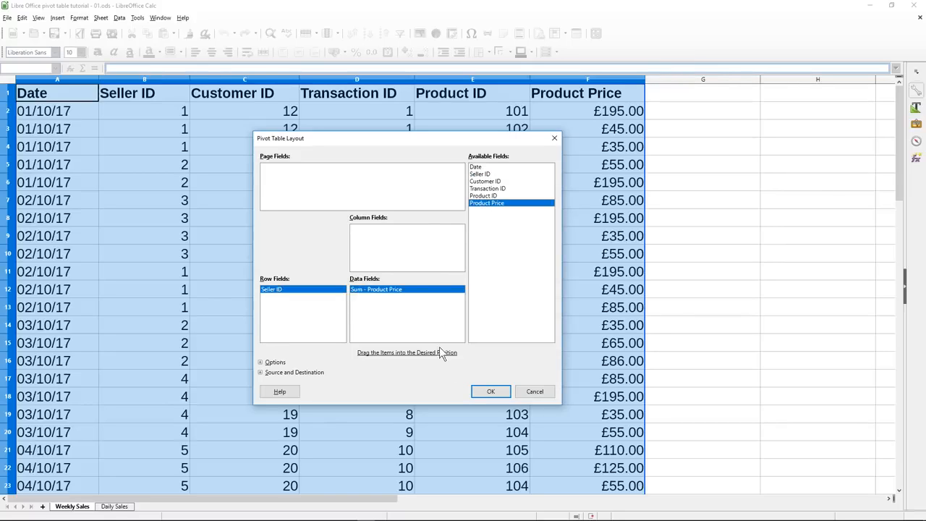
pyautogui.click(486, 392)
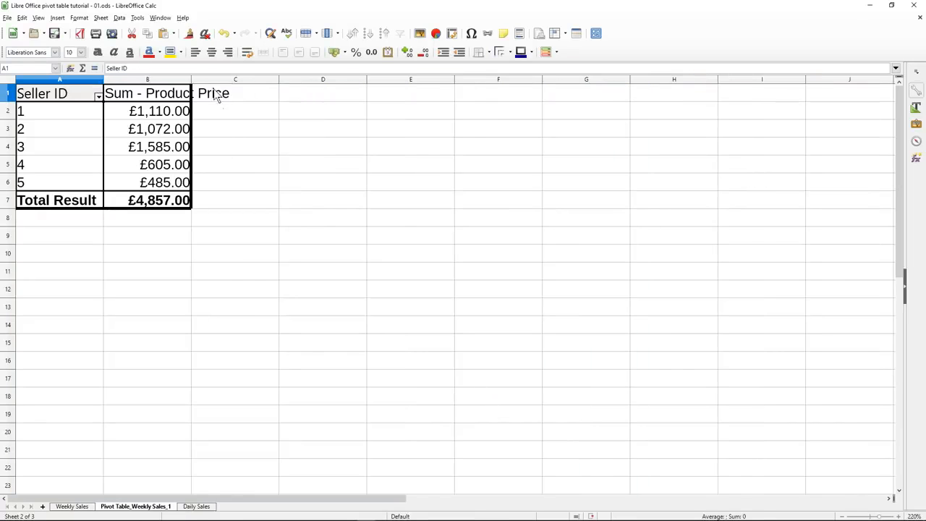
pyautogui.doubleClick(191, 78)
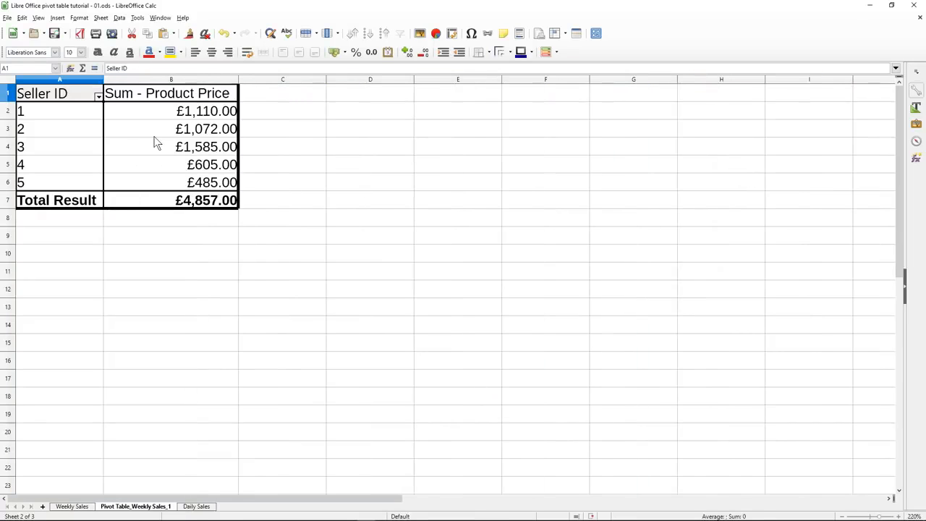
# - Examine the rows for sellers 1 to 5 and the sales total of seller 1
pyautogui.click(31, 113)
pyautogui.click(34, 137)
pyautogui.click(36, 147)
pyautogui.click(37, 165)
pyautogui.click(35, 183)
pyautogui.click(155, 115)
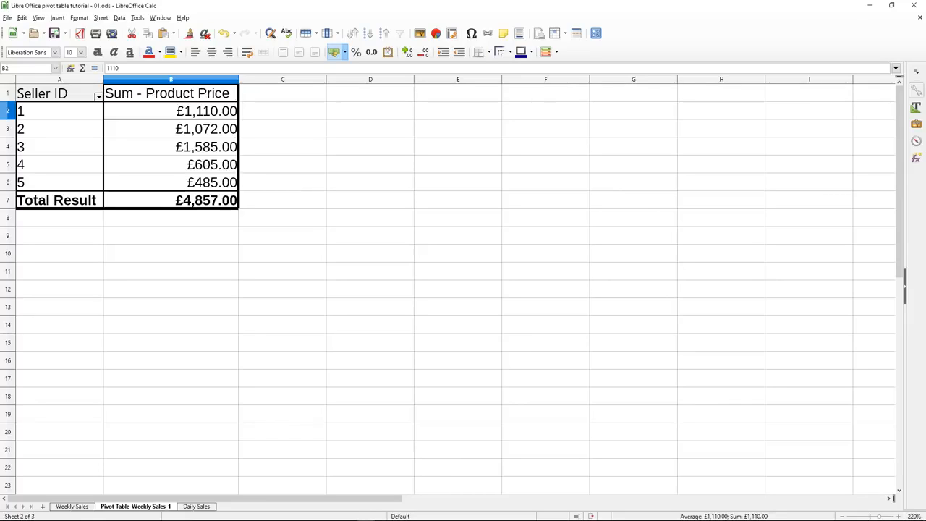
# - Rename the seller pivot table sheet as Seller Total Sales
pyautogui.doubleClick(149, 505)
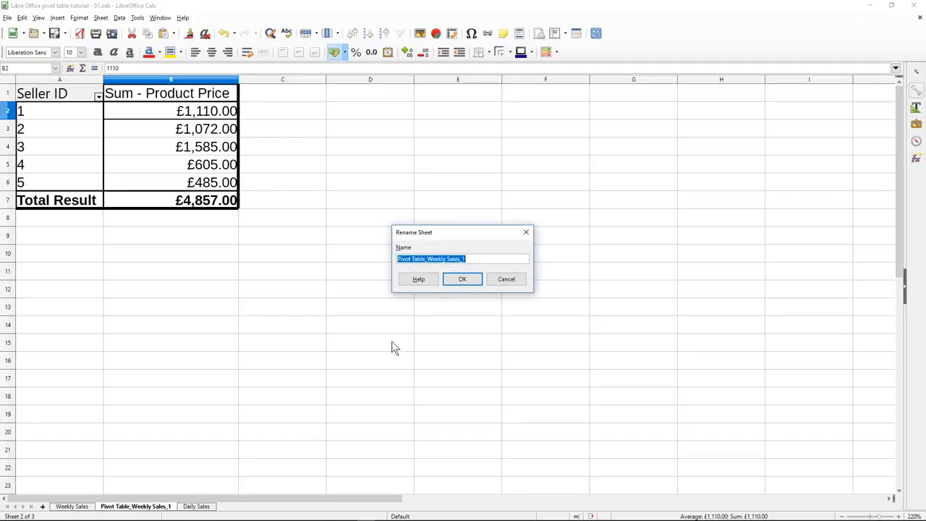
pyautogui.click(465, 258)
pyautogui.moveTo(465, 258); pyautogui.dragTo(386, 264)
pyautogui.write('Seller Tota')
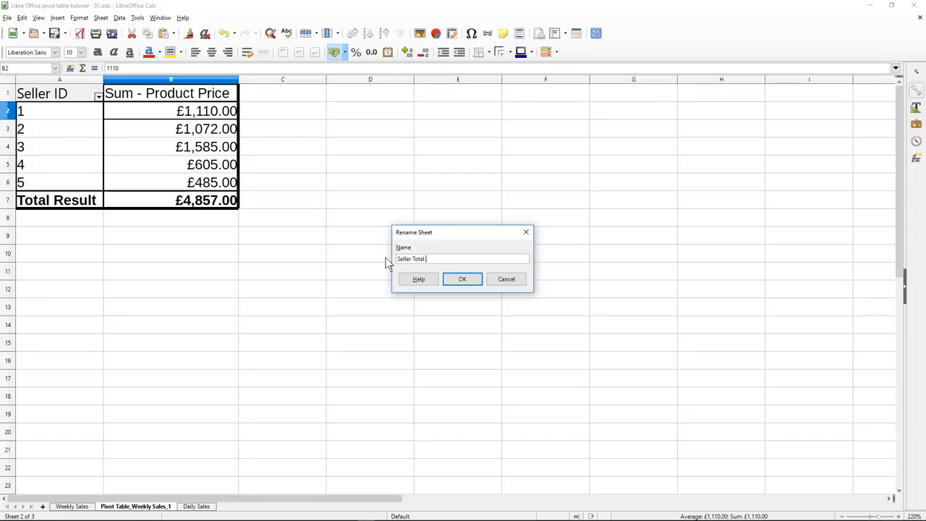
pyautogui.write('les')
pyautogui.press('Return')
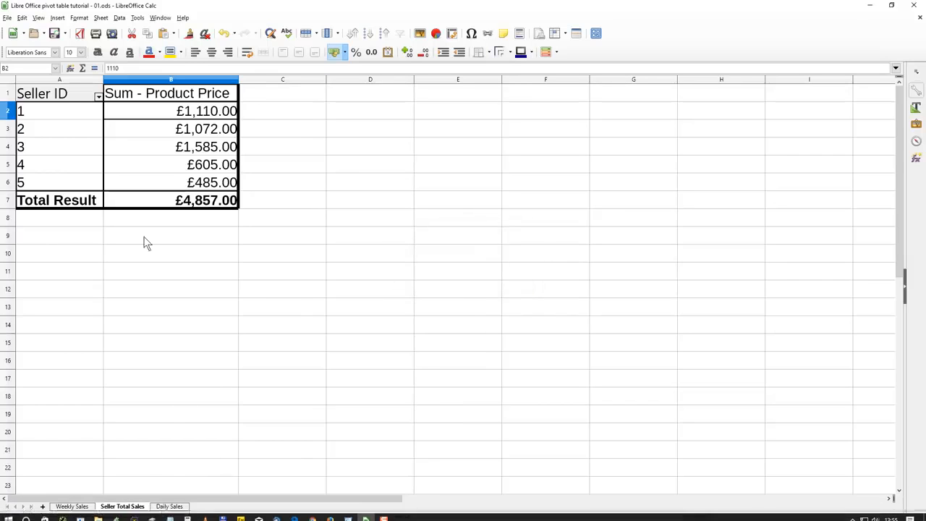
# - Review the sellers in the Seller Total Sales table and the Product Price sum of each one
pyautogui.click(49, 132)
pyautogui.click(49, 147)
pyautogui.click(48, 166)
pyautogui.click(47, 182)
pyautogui.click(162, 114)
pyautogui.click(154, 128)
pyautogui.click(148, 147)
pyautogui.click(150, 166)
pyautogui.click(148, 182)
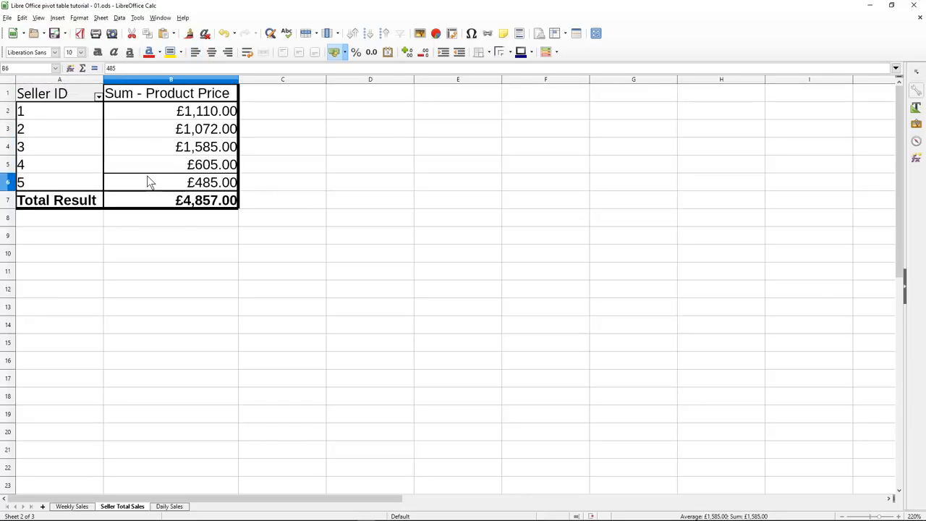
# - Compare the overall totals on the Seller Total Sales and Daily Sales sheets, and review the Product Price sum of each date
pyautogui.click(209, 206)
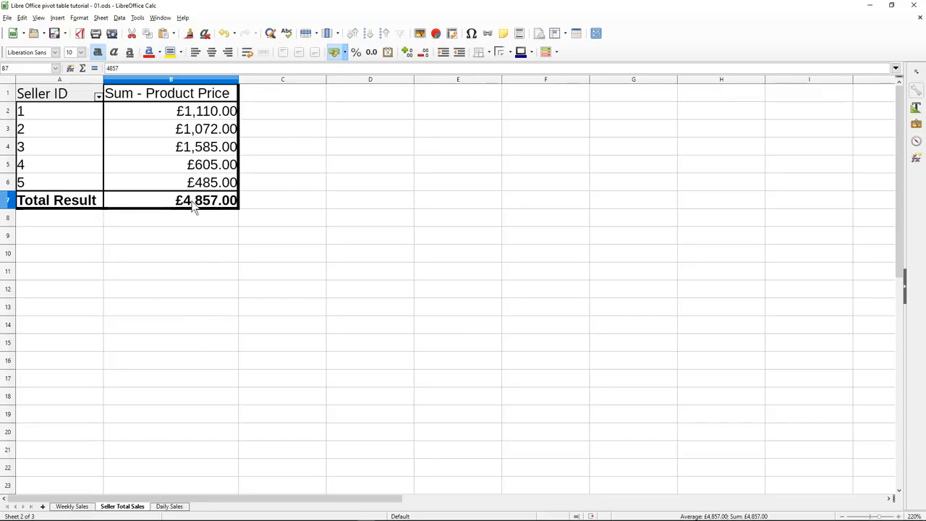
pyautogui.click(168, 507)
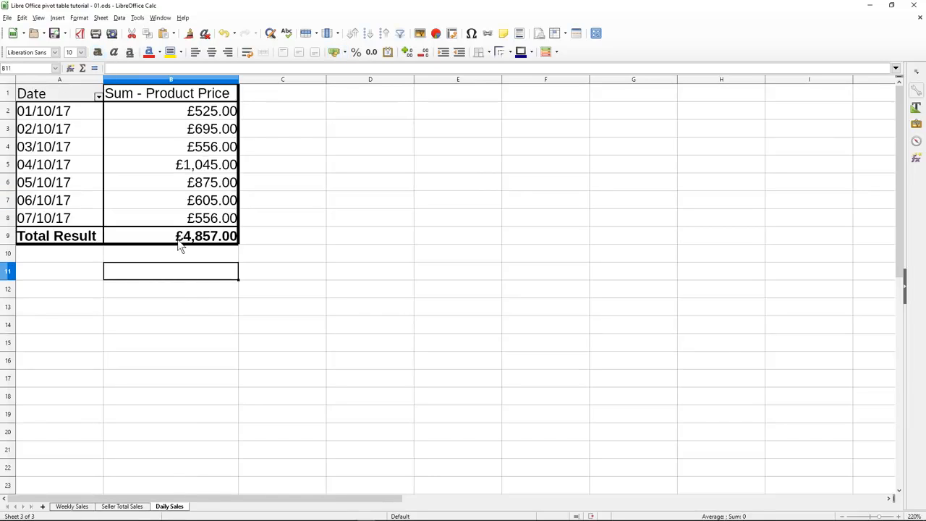
pyautogui.click(72, 112)
pyautogui.click(133, 110)
pyautogui.click(109, 131)
pyautogui.click(118, 147)
pyautogui.click(125, 162)
pyautogui.click(132, 178)
pyautogui.click(137, 197)
pyautogui.click(142, 216)
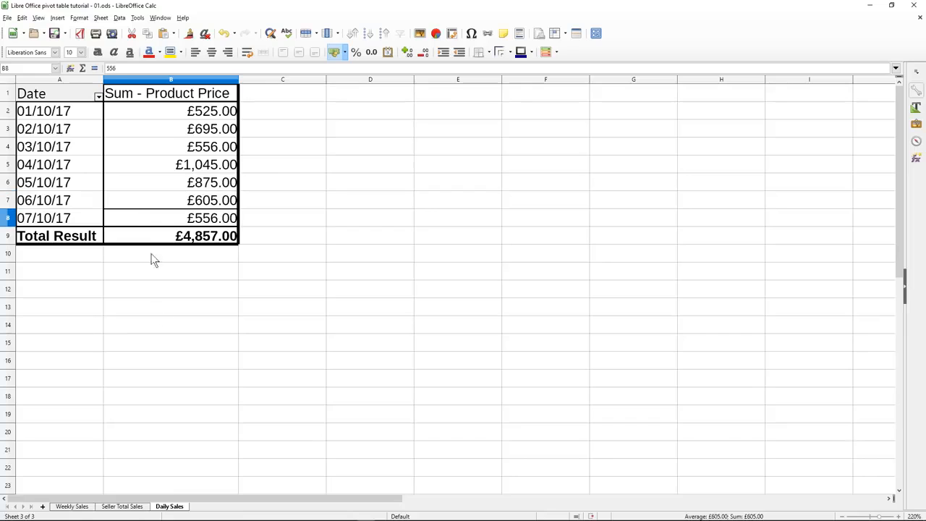
# - Go back to the Seller Total Sales sheet and check the Product Price sums seller by seller
pyautogui.click(116, 506)
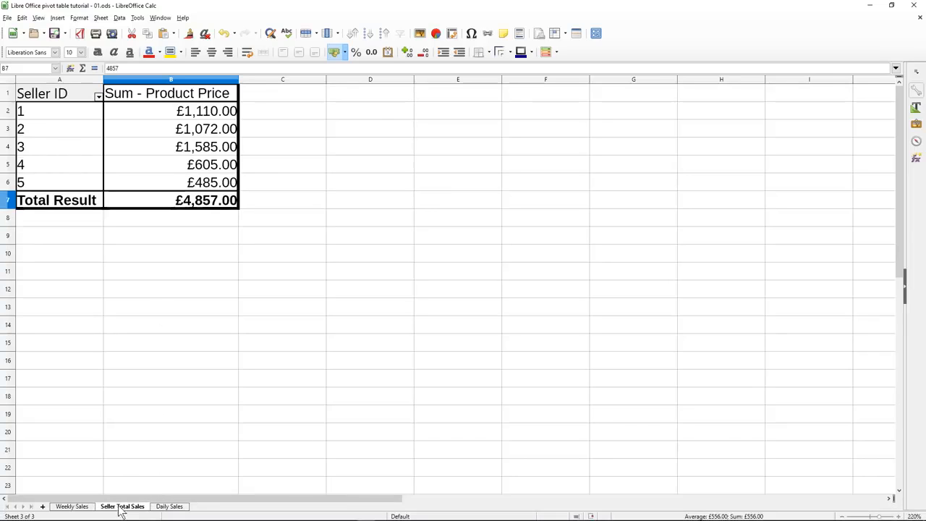
pyautogui.click(57, 114)
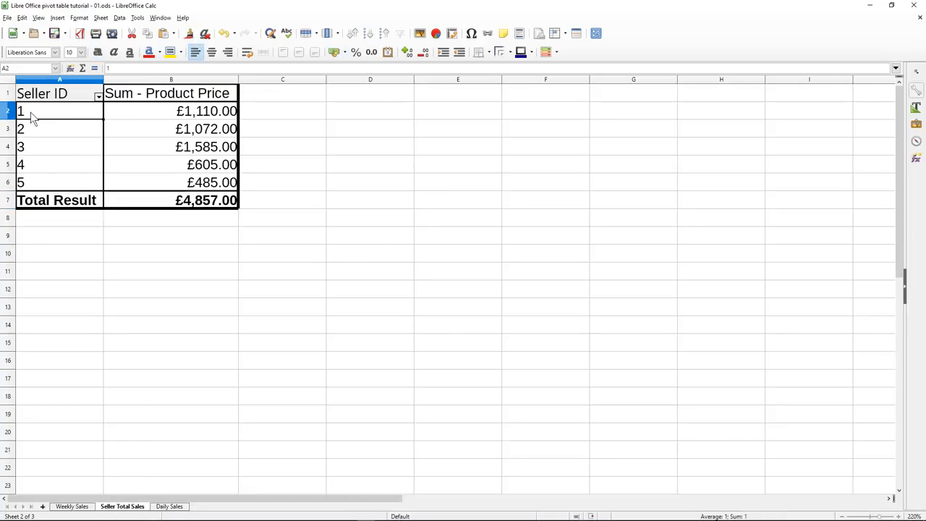
pyautogui.click(166, 117)
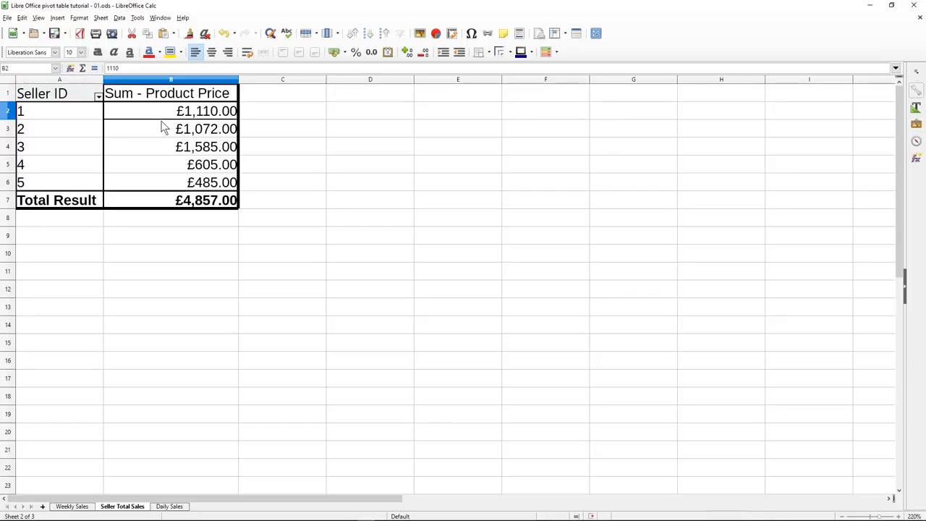
pyautogui.click(166, 130)
pyautogui.click(165, 148)
pyautogui.click(162, 165)
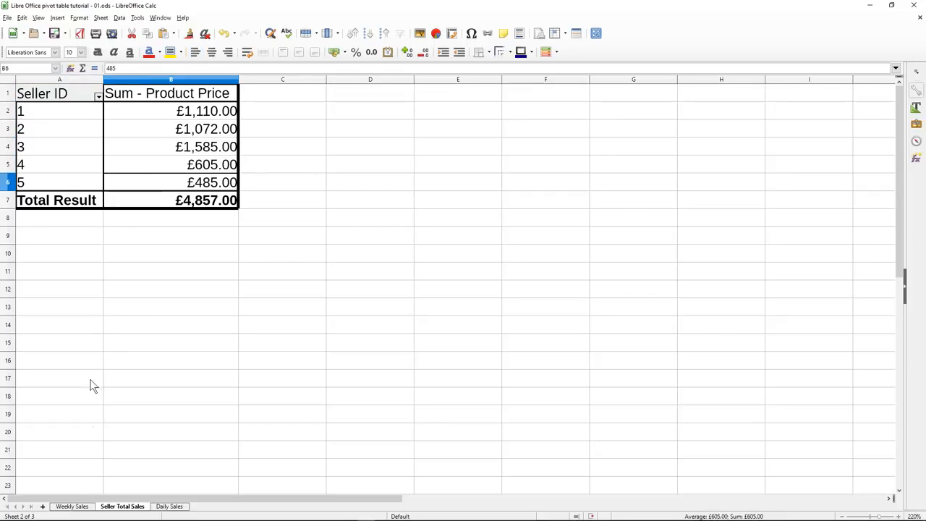
# - Start a new pivot table from the entire Weekly Sales sheet, using the current selection as its source
pyautogui.click(77, 506)
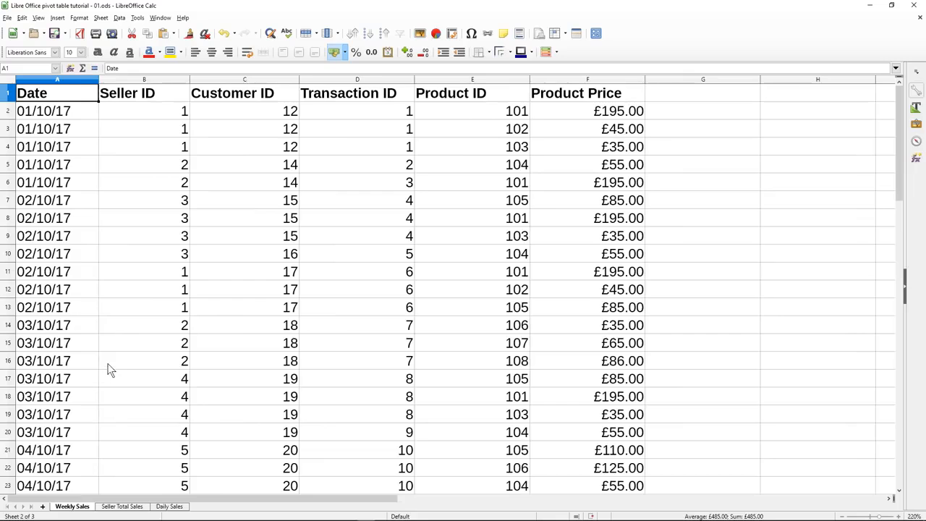
pyautogui.click(7, 81)
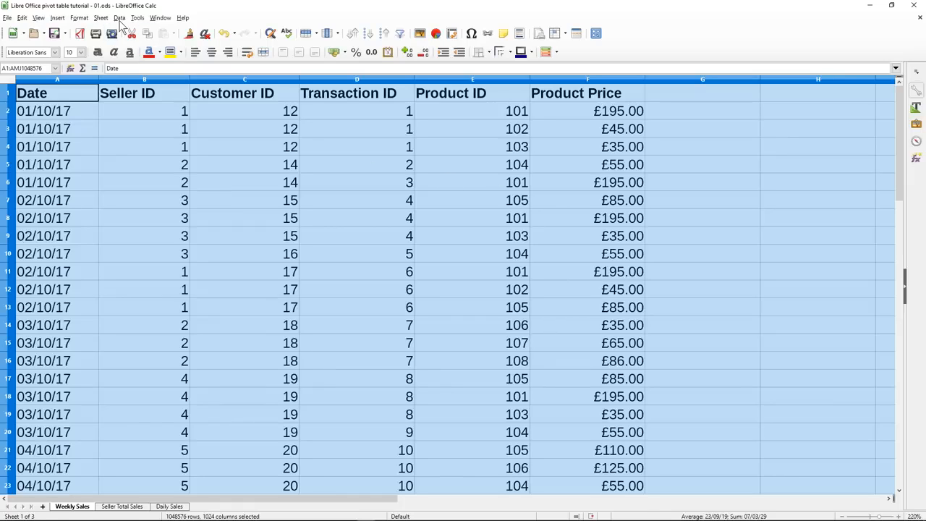
pyautogui.click(119, 17)
pyautogui.moveTo(152, 129)
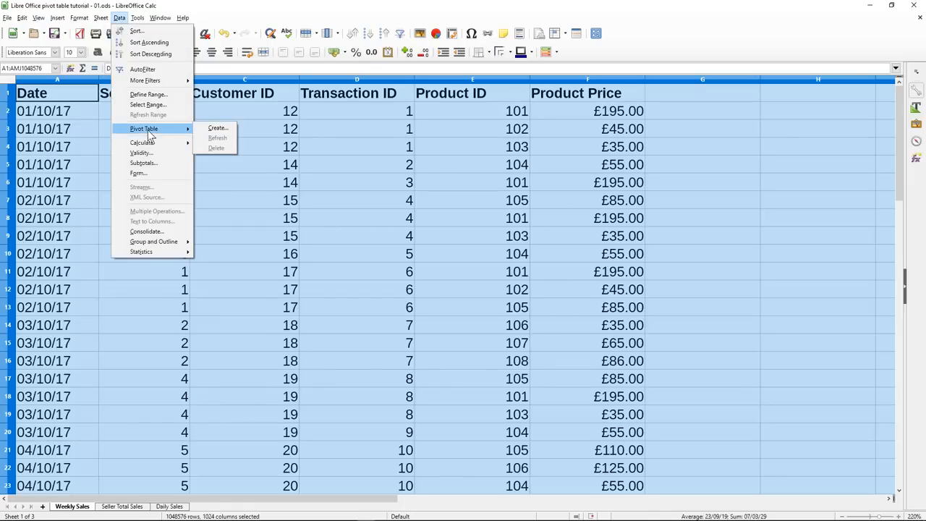
pyautogui.click(215, 128)
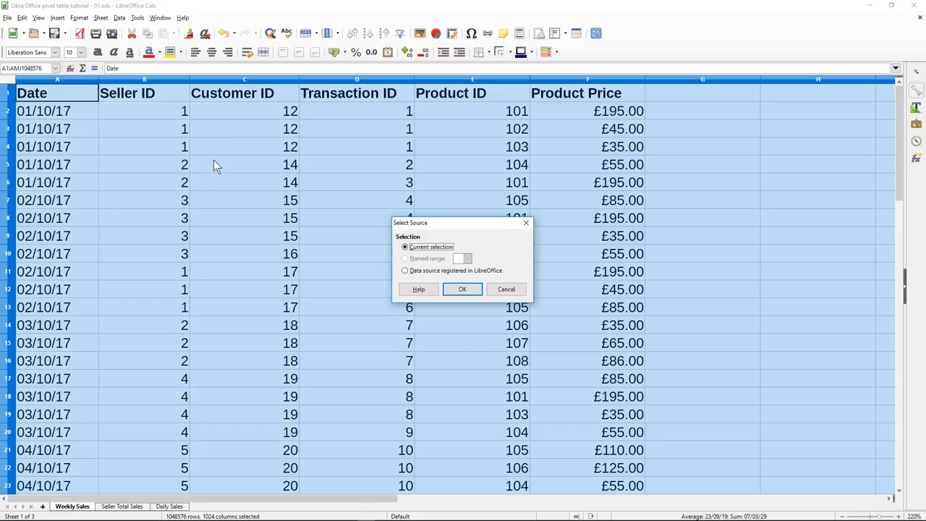
pyautogui.click(462, 289)
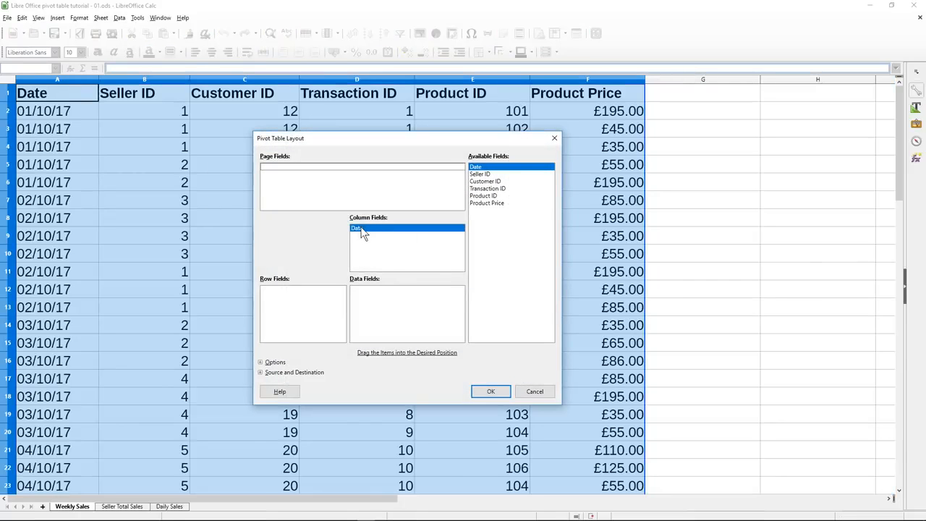
# - Lay out the pivot table with Date, Seller ID, Customer ID, Transaction ID and Product ID as row fields and summed Product Price as data
pyautogui.moveTo(482, 169); pyautogui.dragTo(320, 317)
pyautogui.moveTo(481, 180); pyautogui.dragTo(313, 312)
pyautogui.moveTo(487, 189); pyautogui.dragTo(307, 328)
pyautogui.moveTo(482, 195); pyautogui.dragTo(355, 319)
pyautogui.moveTo(486, 203); pyautogui.dragTo(417, 310)
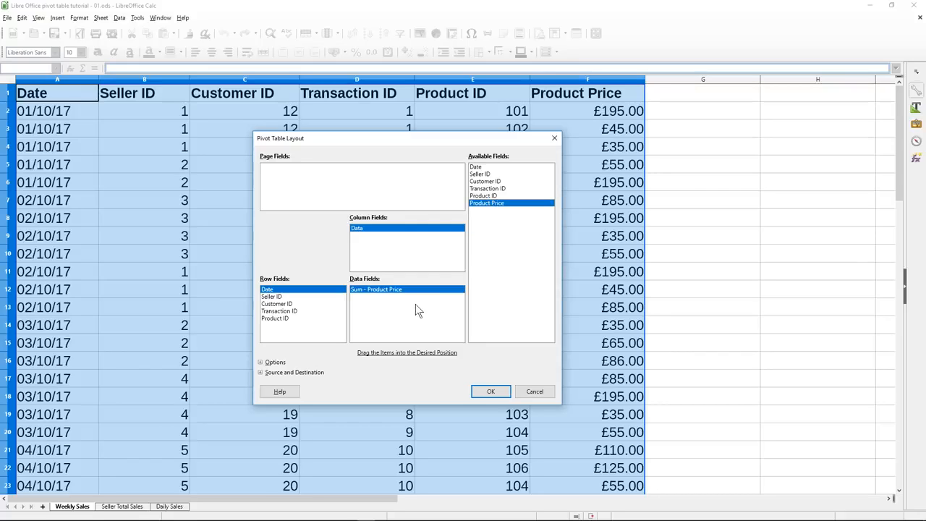
# - Create the detailed pivot table on its own sheet and fit all its columns to their contents
pyautogui.click(491, 392)
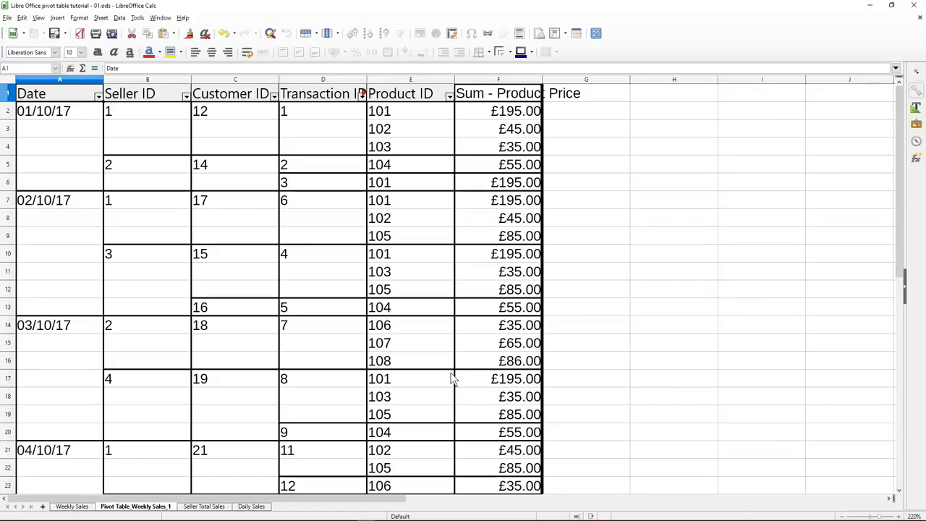
pyautogui.click(7, 80)
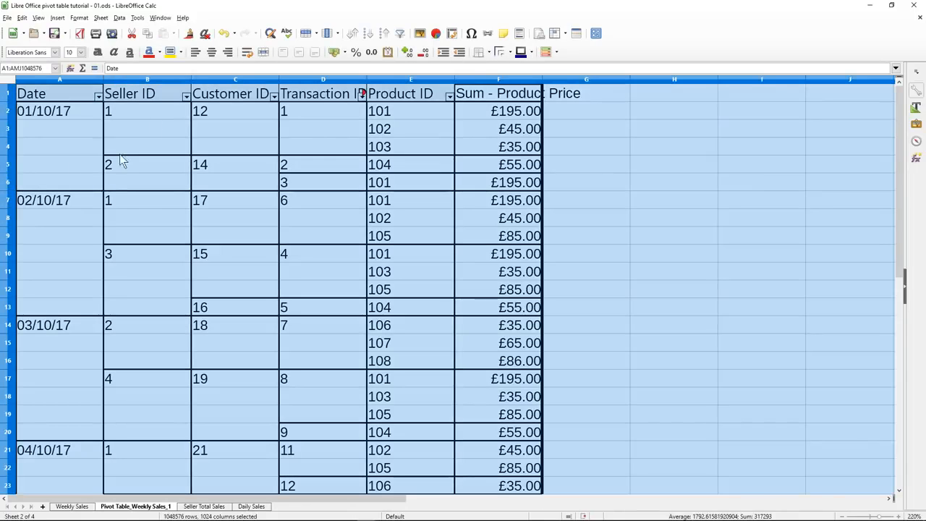
pyautogui.doubleClick(103, 79)
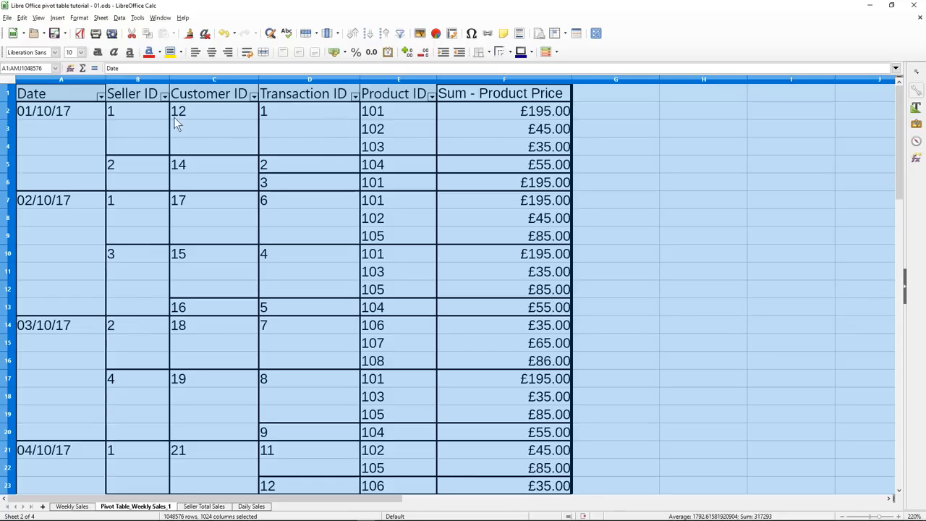
# - Examine seller 1's sale on 01/10/17, following its customer, transaction, products and prices across the pivot table
pyautogui.click(138, 113)
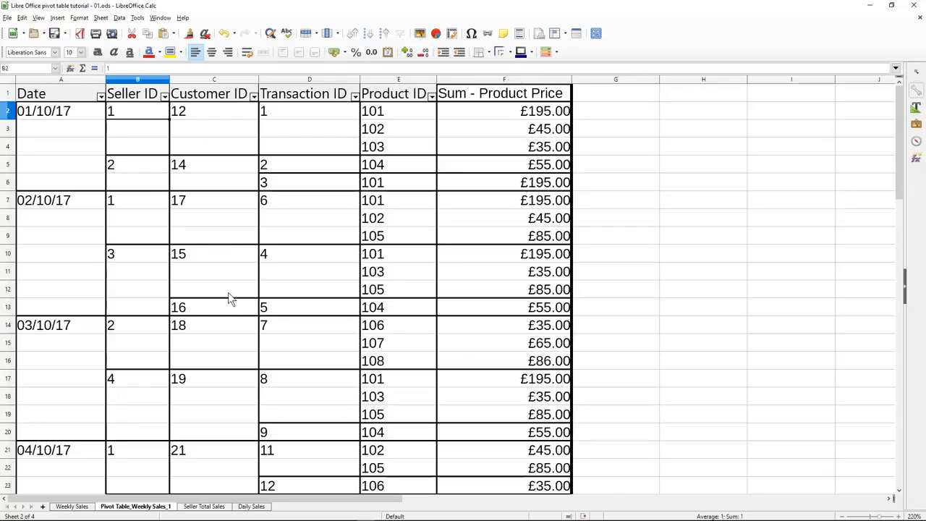
pyautogui.click(40, 114)
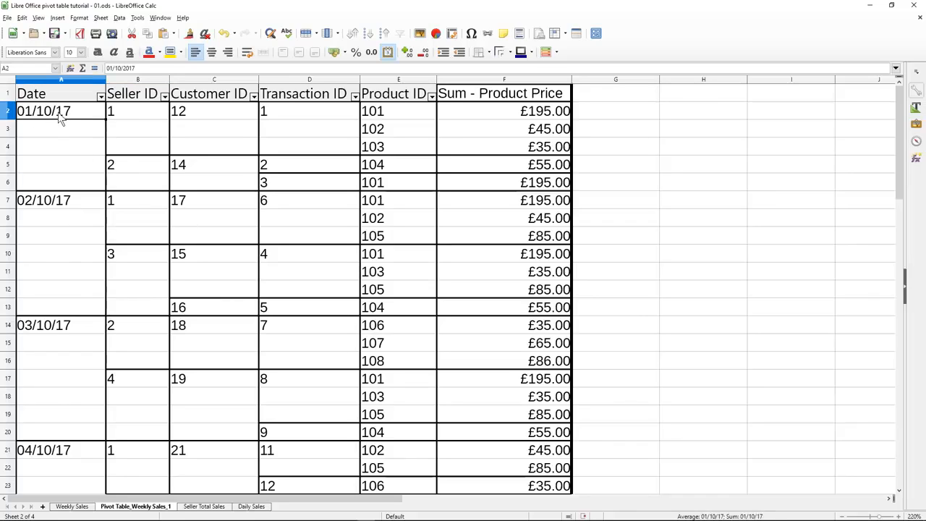
pyautogui.click(121, 116)
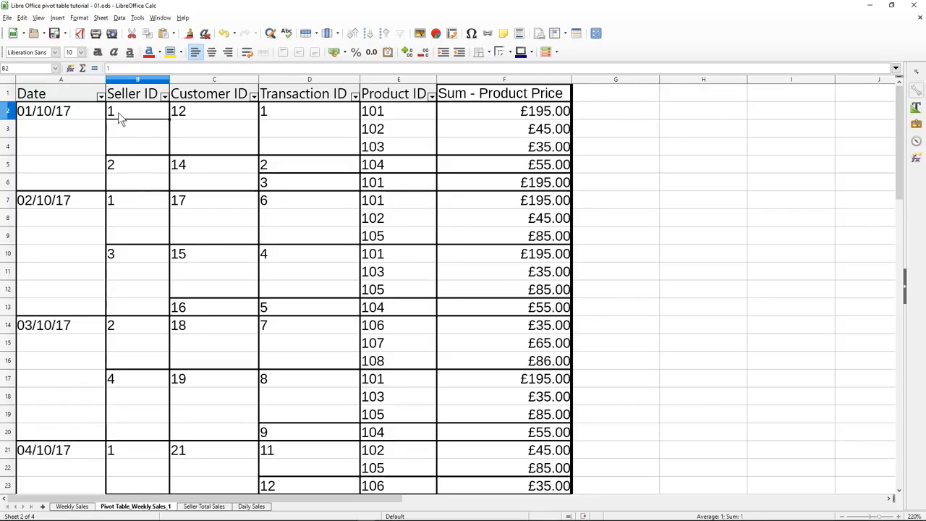
pyautogui.click(192, 112)
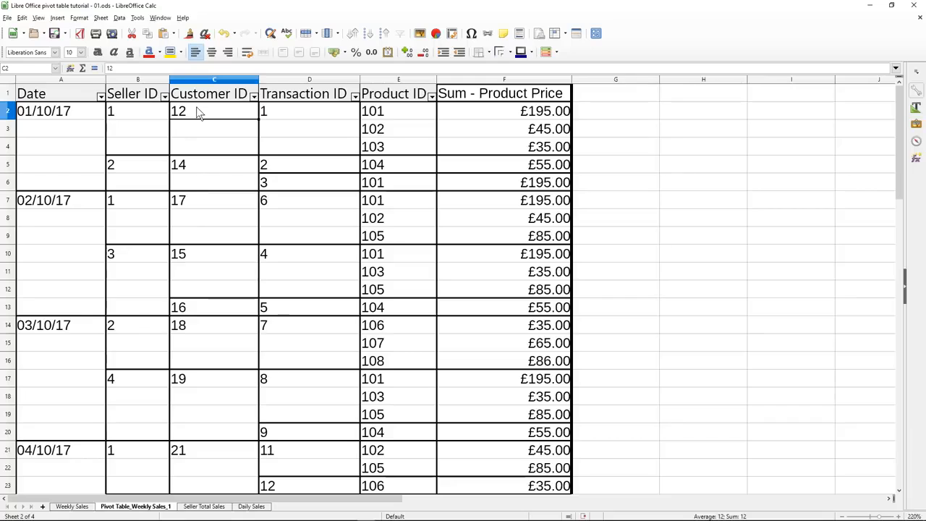
pyautogui.click(285, 109)
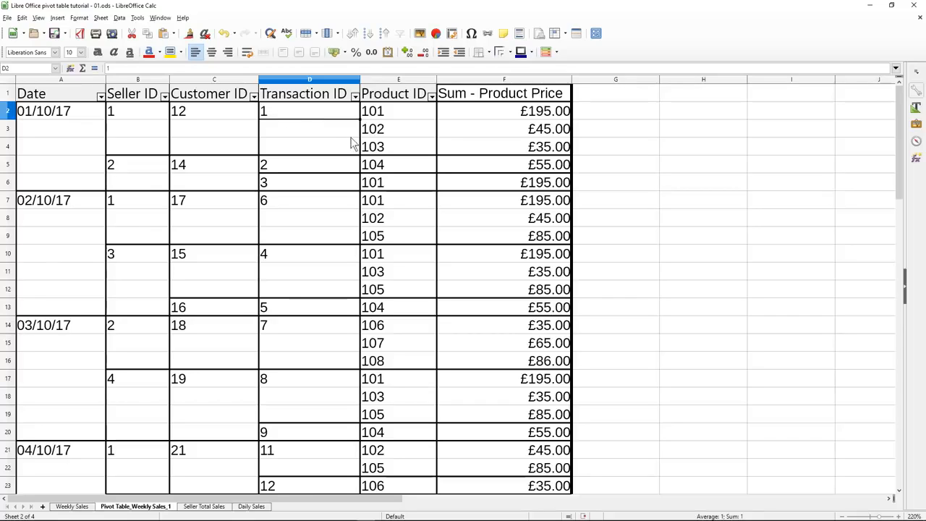
pyautogui.moveTo(380, 116); pyautogui.dragTo(375, 147)
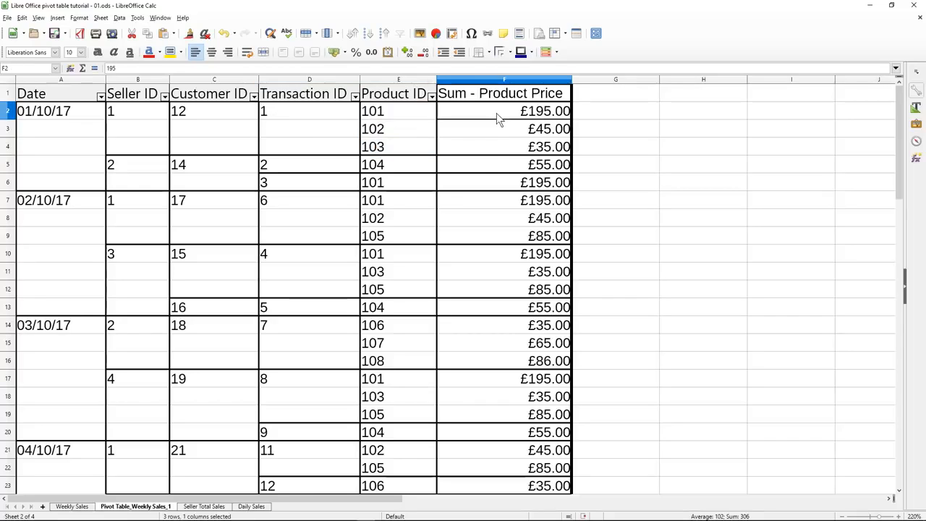
pyautogui.moveTo(496, 112); pyautogui.dragTo(494, 146)
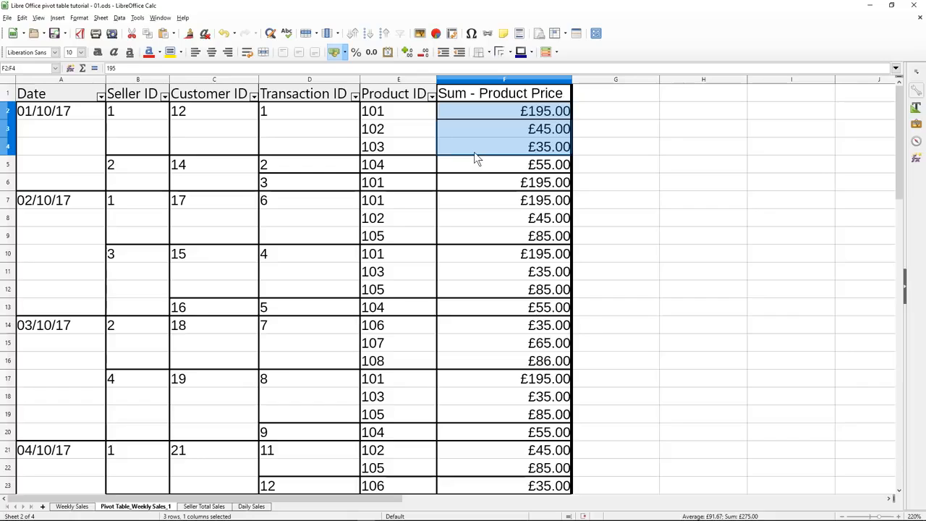
# - Examine seller 2's sales on 01/10/17, comparing the customer's separate transactions with their products and prices
pyautogui.click(114, 167)
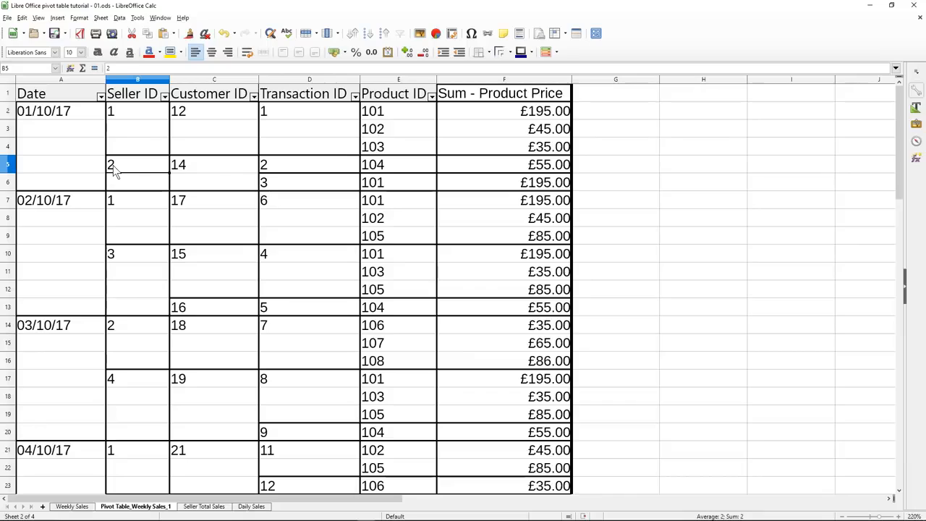
pyautogui.click(188, 172)
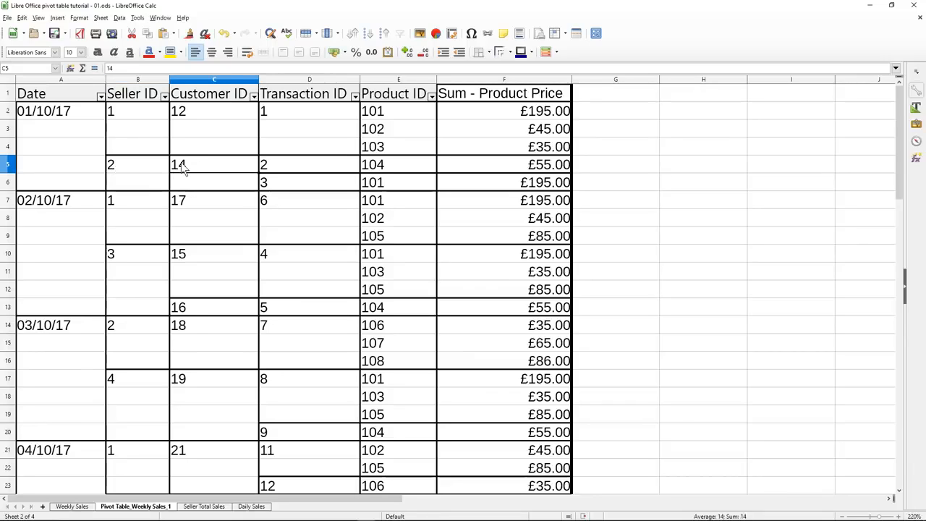
pyautogui.click(267, 177)
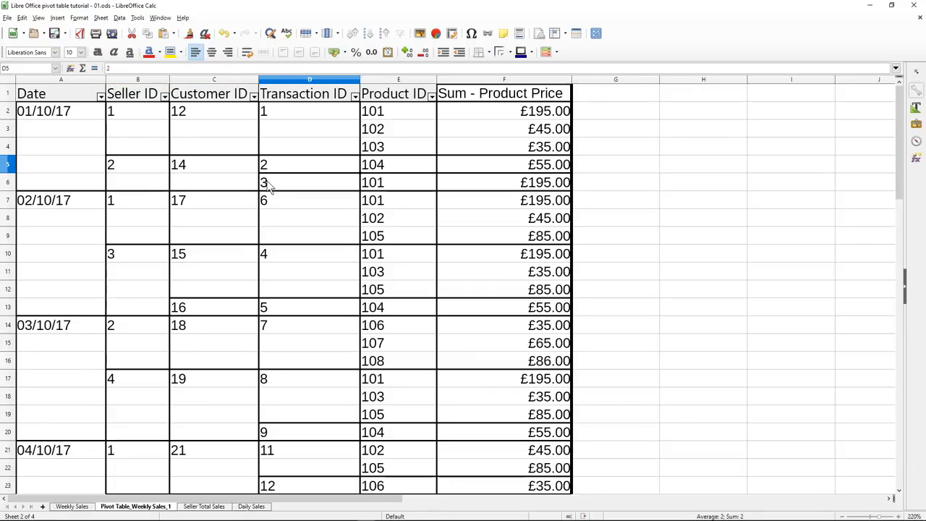
pyautogui.click(268, 177)
pyautogui.click(269, 169)
pyautogui.click(268, 178)
pyautogui.click(268, 165)
pyautogui.click(269, 180)
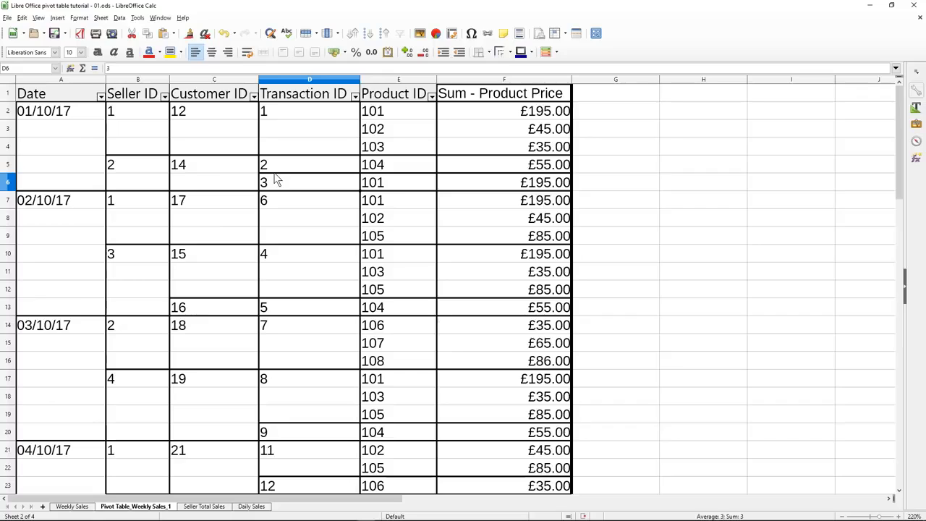
pyautogui.click(202, 171)
pyautogui.click(277, 166)
pyautogui.click(275, 181)
pyautogui.click(273, 169)
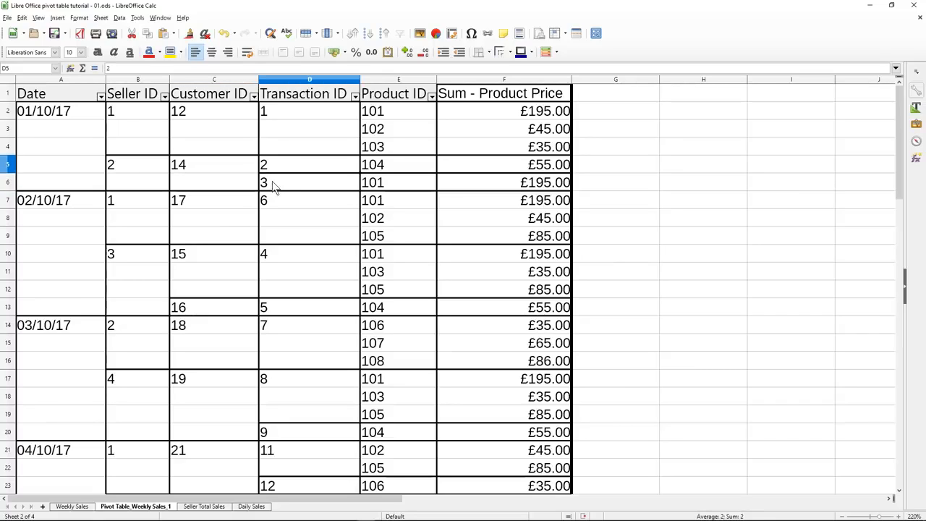
pyautogui.click(272, 181)
pyautogui.click(397, 171)
pyautogui.click(394, 185)
pyautogui.click(464, 168)
pyautogui.click(460, 187)
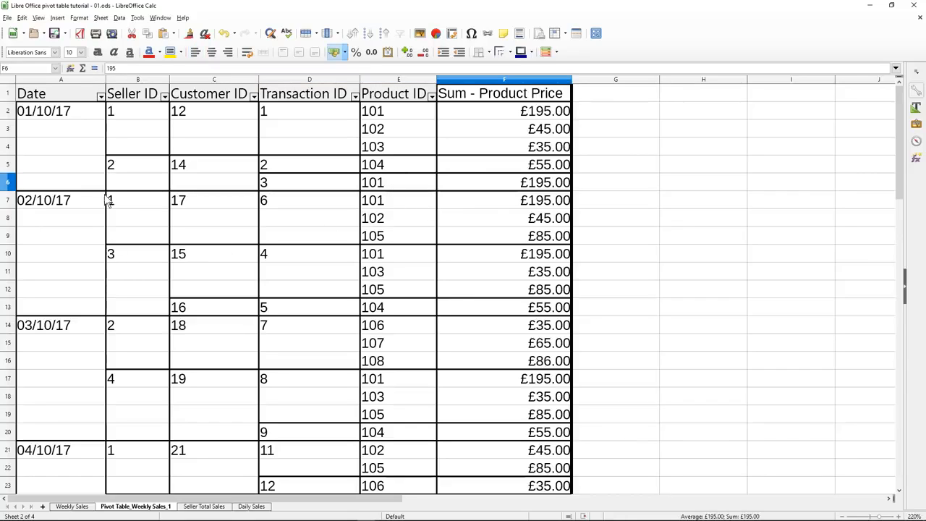
# - Examine seller 1's sale on 02/10/17, following its customer, transaction, products and prices across the pivot table
pyautogui.click(58, 201)
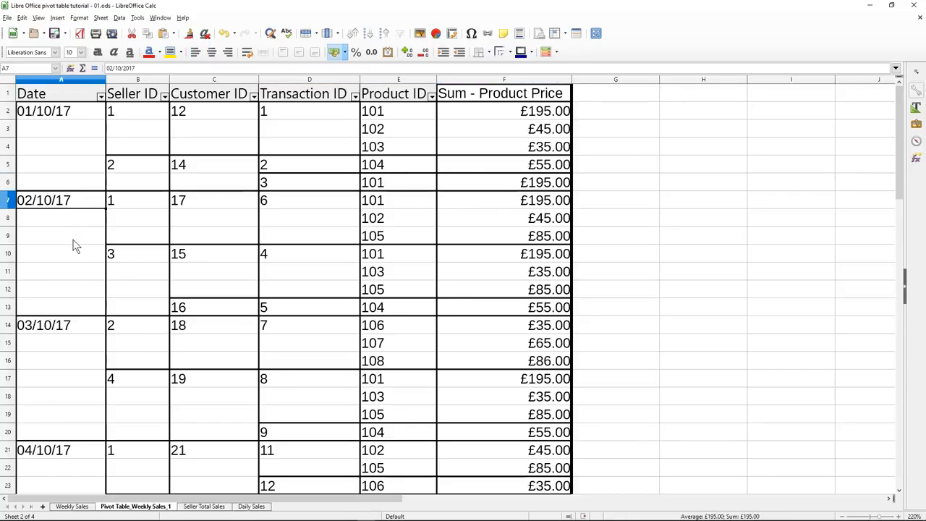
pyautogui.click(123, 204)
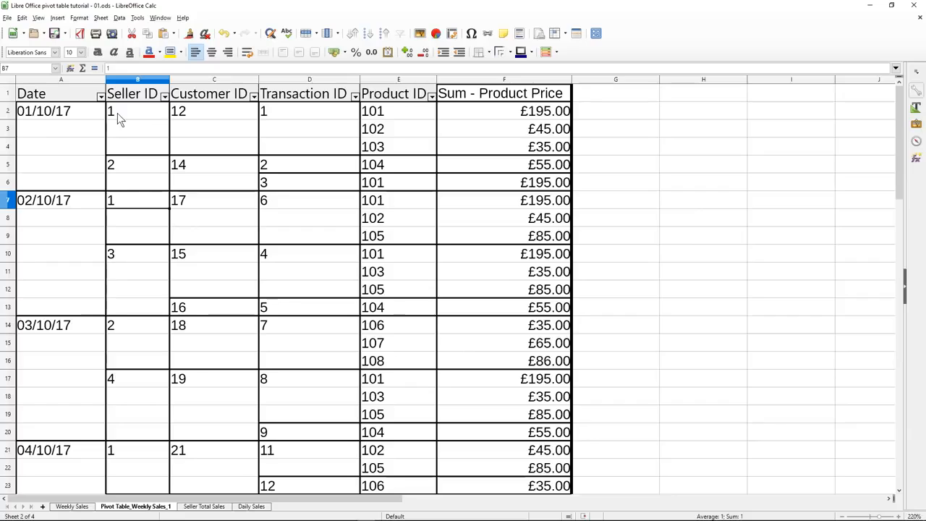
pyautogui.click(195, 204)
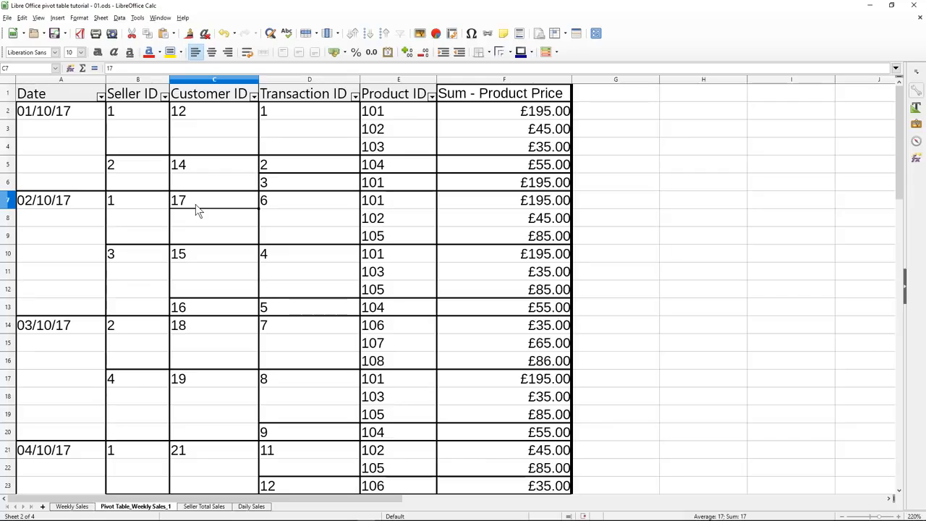
pyautogui.click(271, 203)
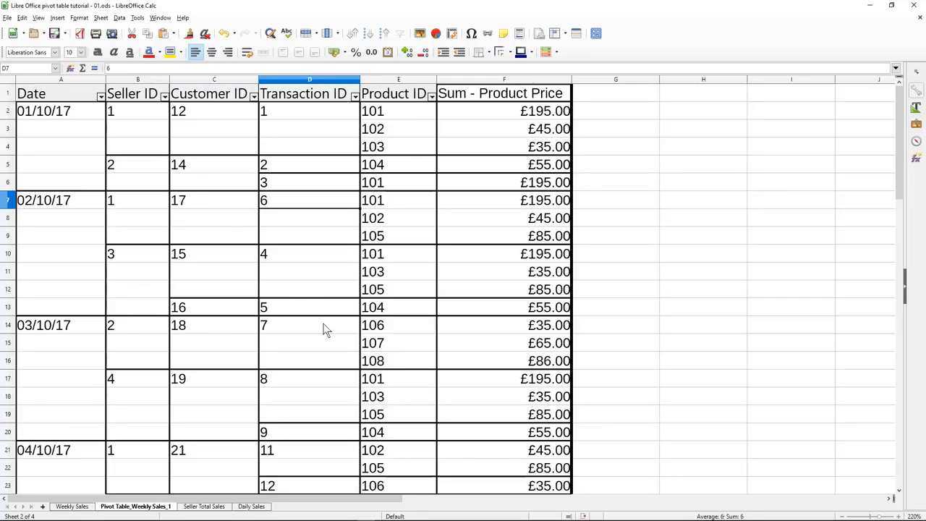
pyautogui.moveTo(374, 204); pyautogui.dragTo(452, 238)
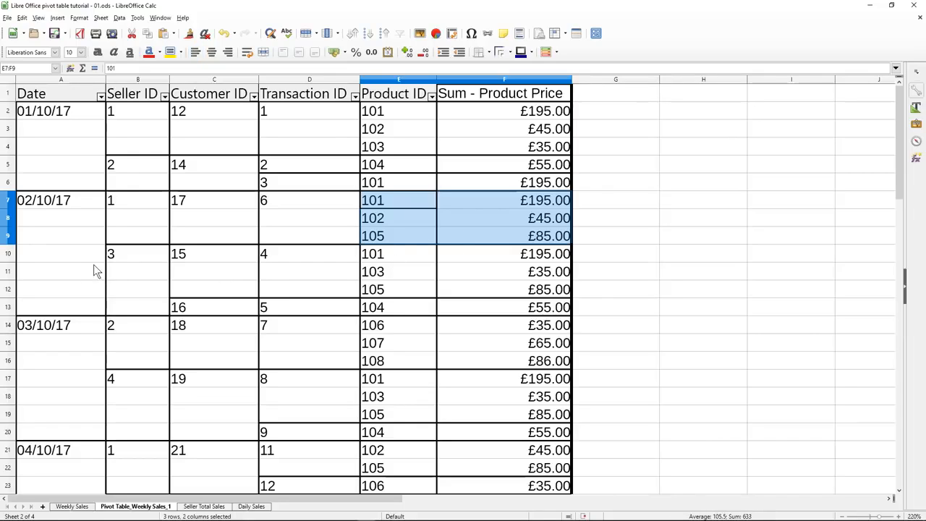
# - Examine seller 3's sales on 02/10/17, comparing the two customers' transactions, products and prices
pyautogui.click(137, 261)
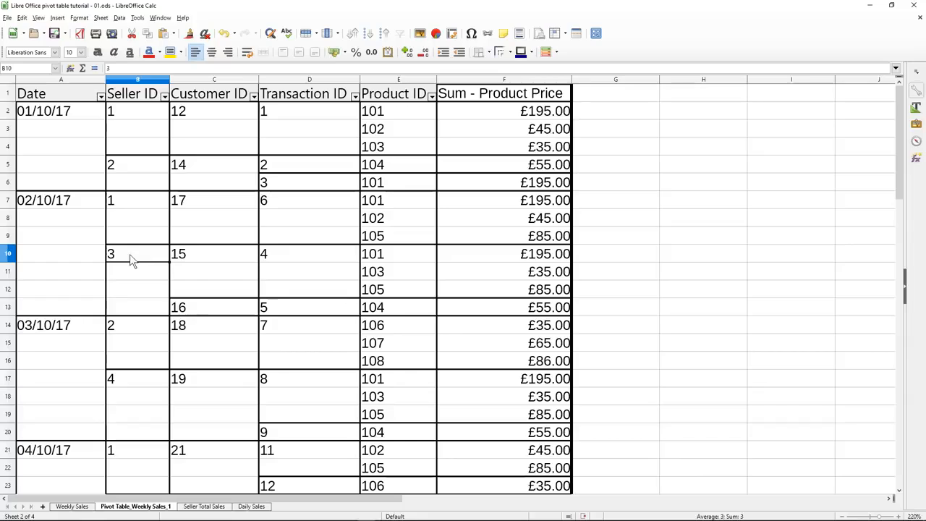
pyautogui.click(204, 259)
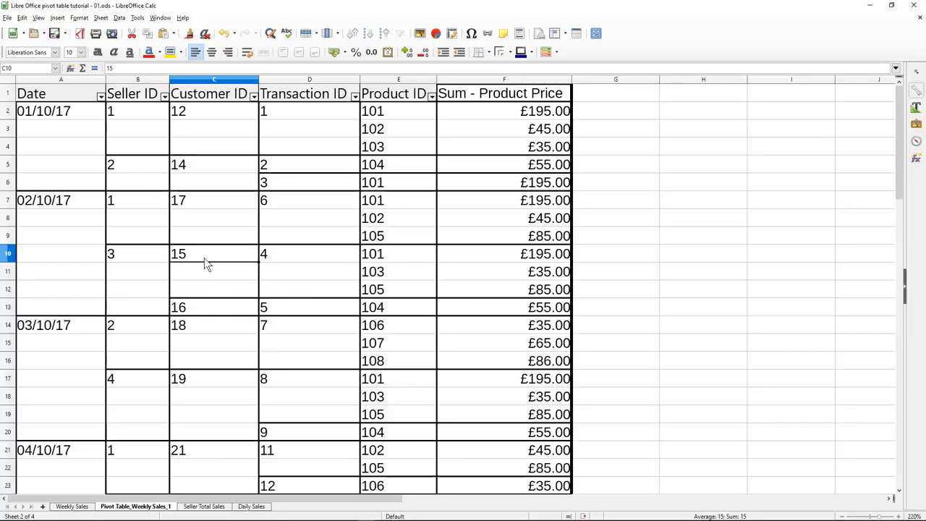
pyautogui.click(209, 313)
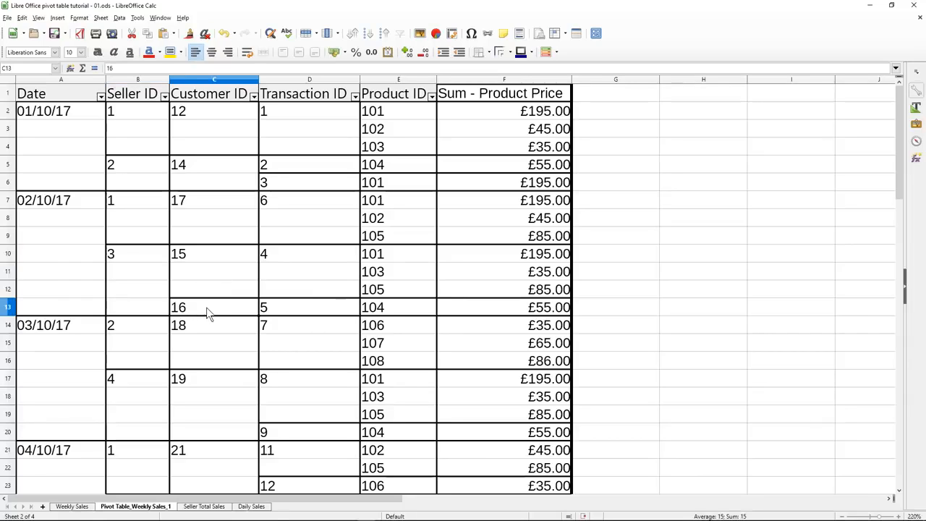
pyautogui.click(273, 259)
pyautogui.click(291, 307)
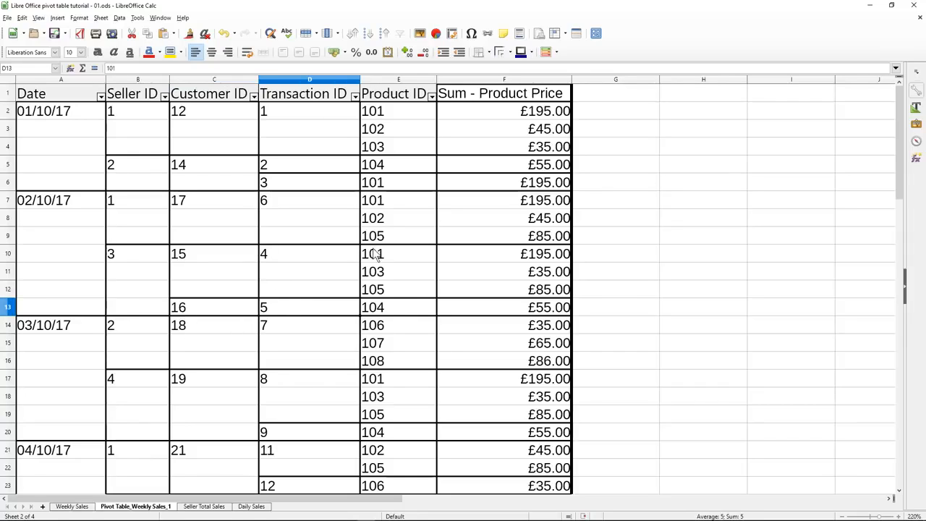
pyautogui.moveTo(376, 256); pyautogui.dragTo(379, 297)
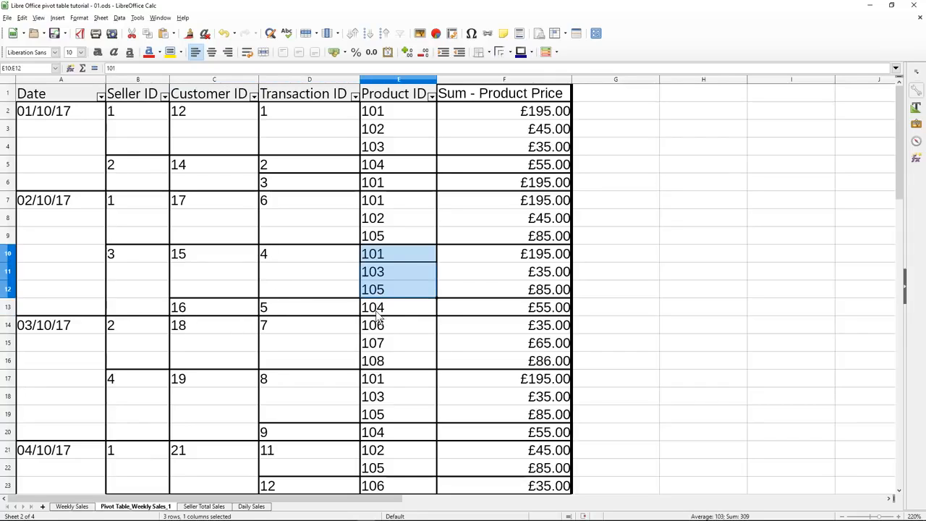
pyautogui.click(376, 314)
pyautogui.click(497, 311)
# - Review the first two days' rows as a whole, and the 01/10/17 sellers, customers, transactions, products and individual prices in detail
pyautogui.moveTo(414, 309); pyautogui.dragTo(54, 114)
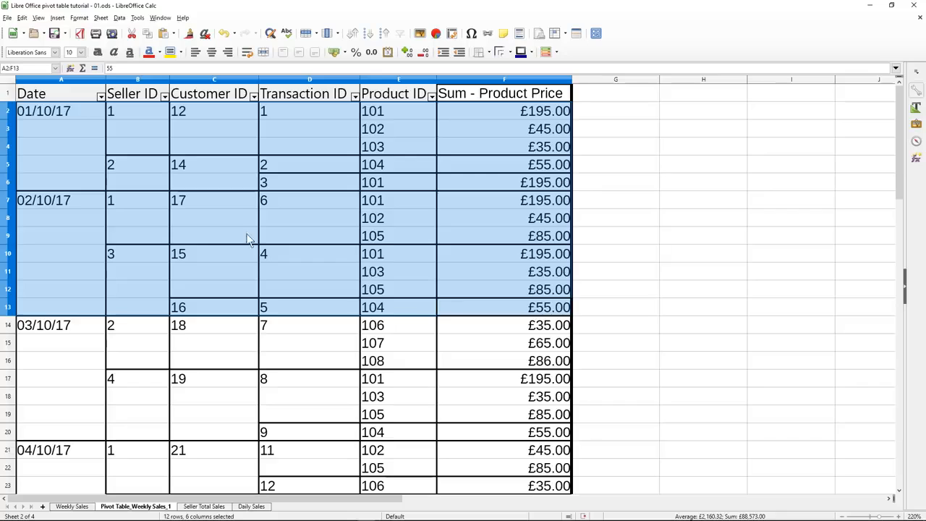
pyautogui.click(239, 214)
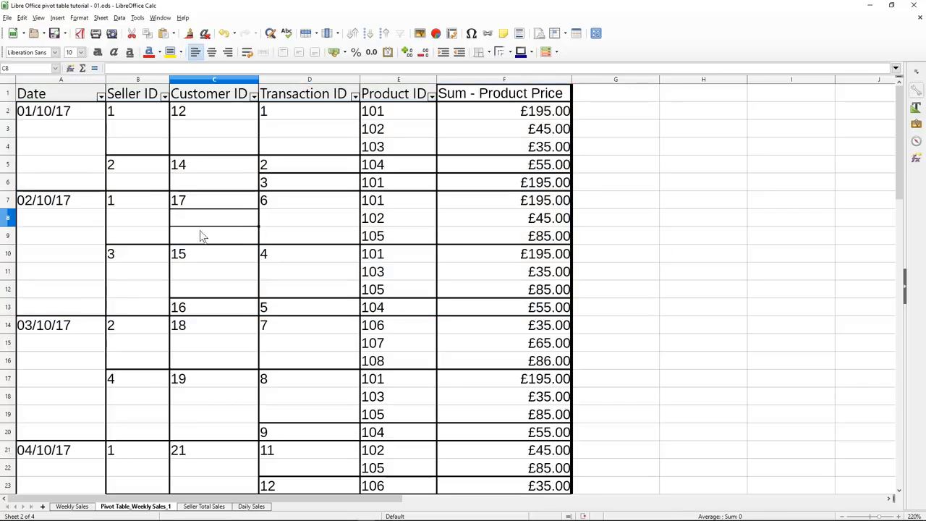
pyautogui.click(60, 127)
pyautogui.click(80, 111)
pyautogui.moveTo(87, 114); pyautogui.dragTo(193, 180)
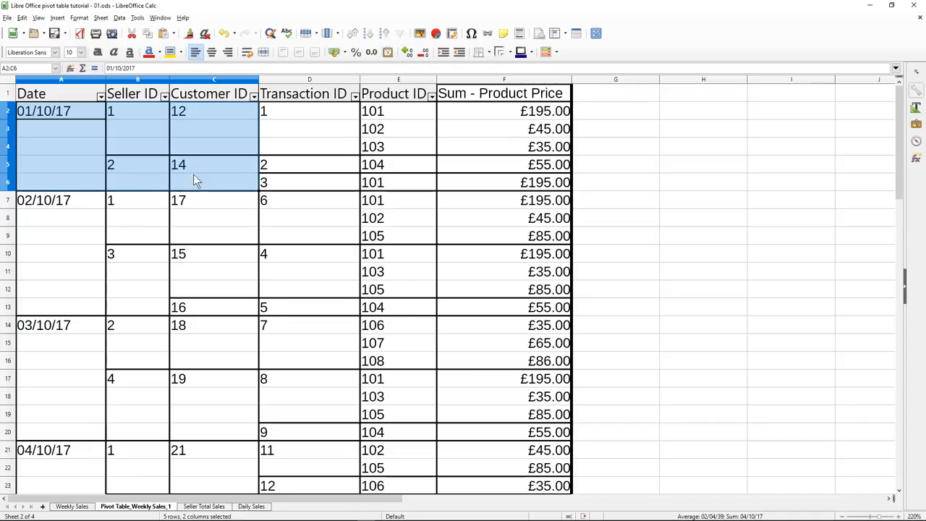
pyautogui.moveTo(291, 118); pyautogui.dragTo(292, 182)
pyautogui.moveTo(379, 115); pyautogui.dragTo(380, 182)
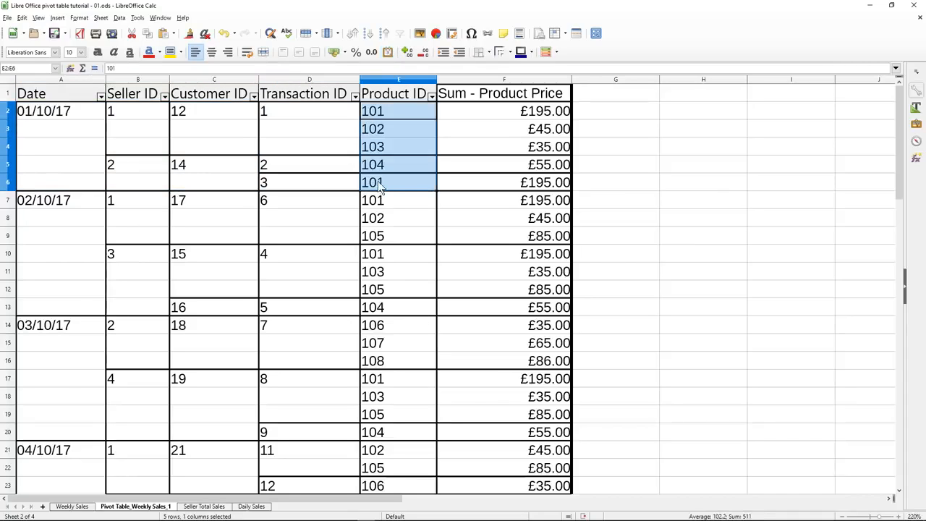
pyautogui.click(476, 128)
pyautogui.click(481, 146)
pyautogui.click(481, 164)
pyautogui.click(479, 184)
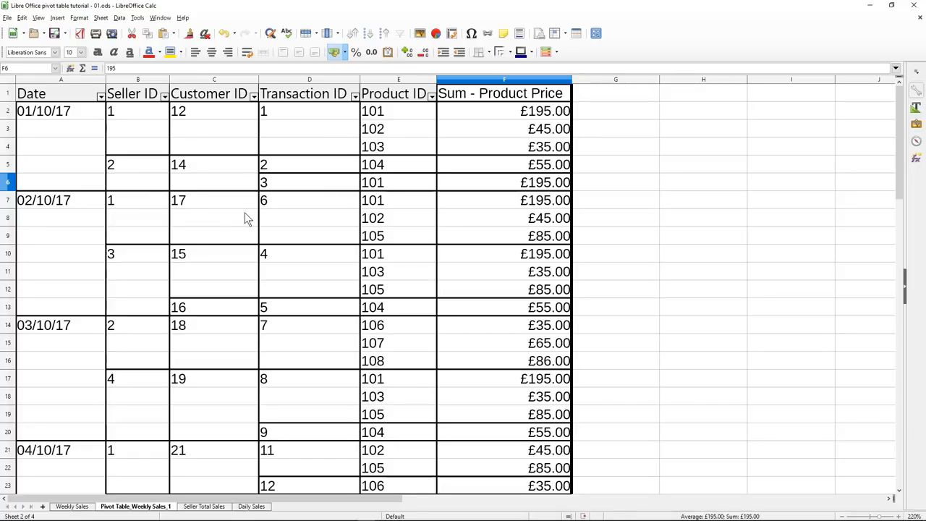
# - Filter the detailed pivot table by Seller ID so that only seller 1 is shown
pyautogui.click(165, 97)
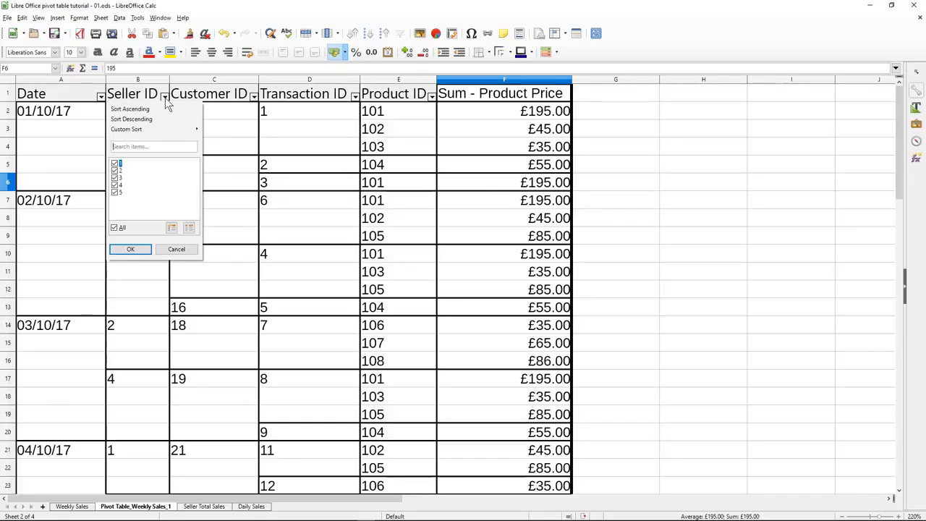
pyautogui.click(114, 229)
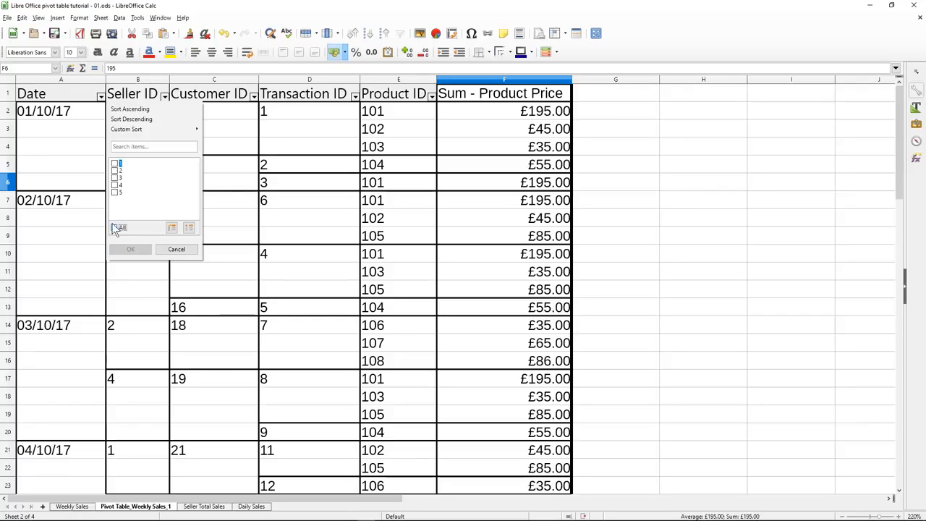
pyautogui.click(114, 164)
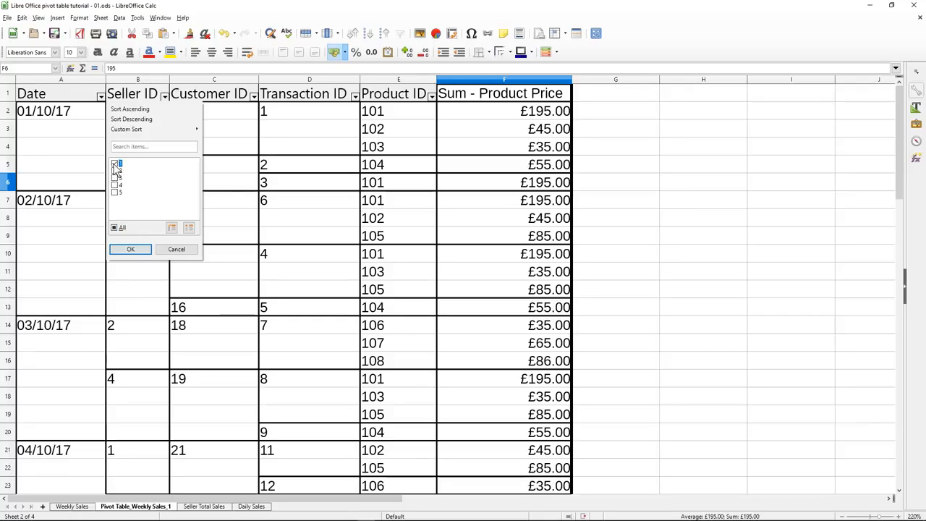
pyautogui.click(138, 251)
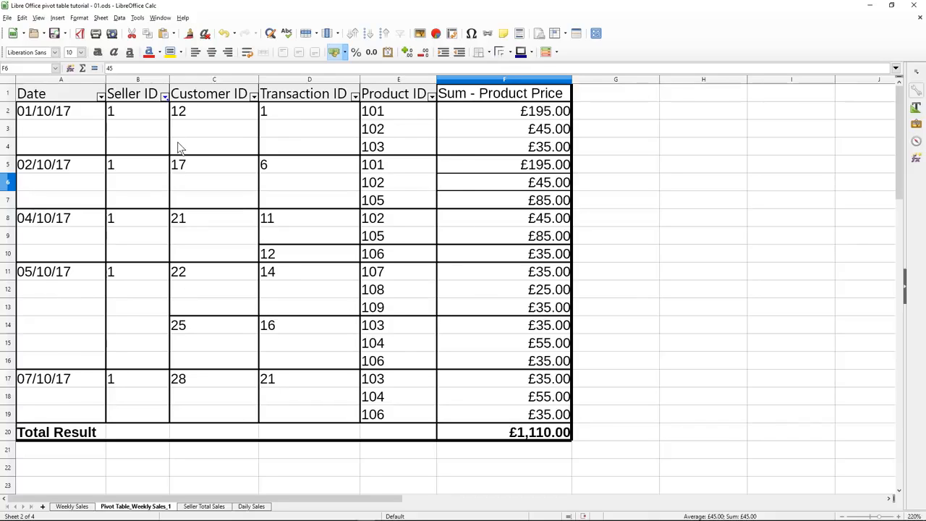
# - Compare seller 1's filtered total with the same seller's sum on the Seller Total Sales sheet
pyautogui.click(520, 437)
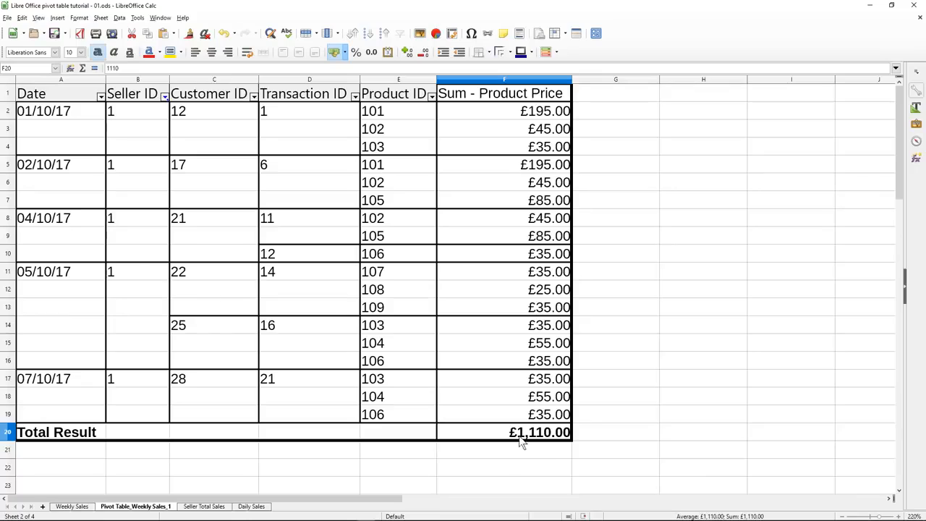
pyautogui.click(205, 507)
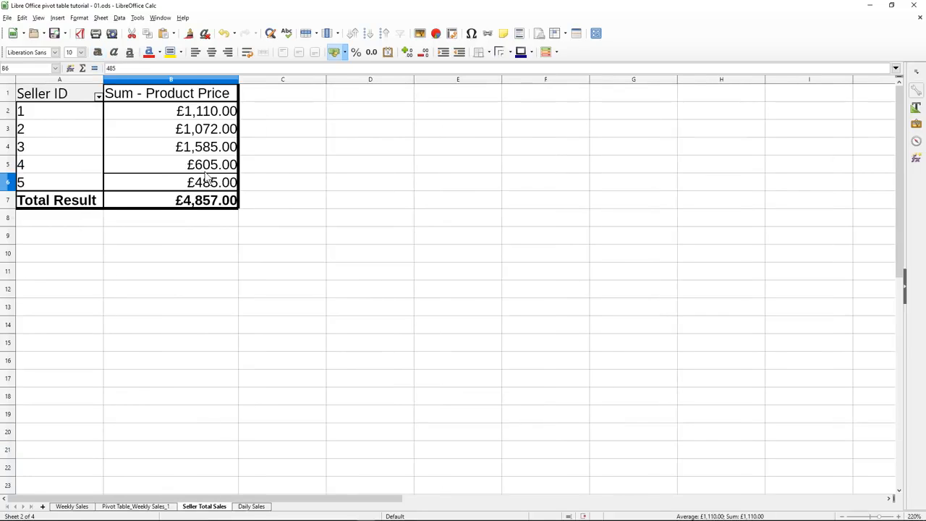
pyautogui.click(190, 117)
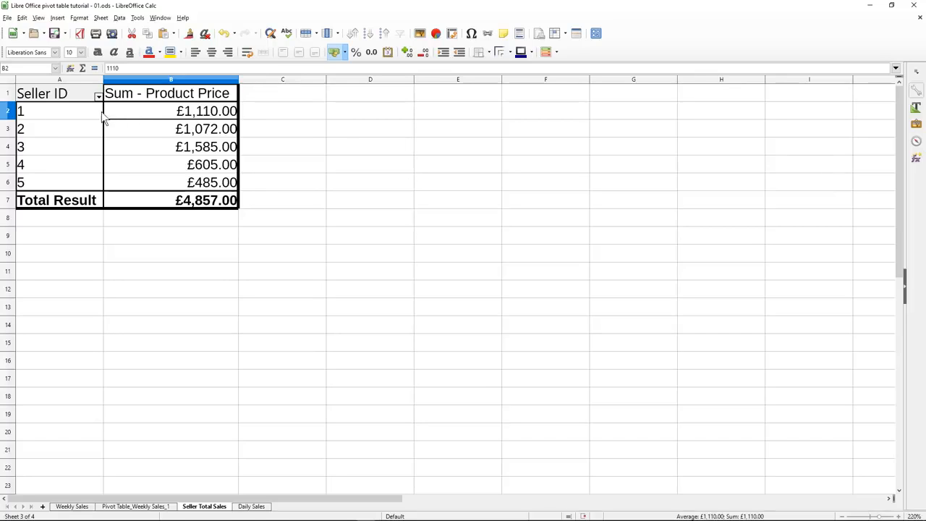
# - Change the Seller ID filter on the Pivot Table_Weekly Sales_1 sheet to show only seller 3
pyautogui.click(143, 507)
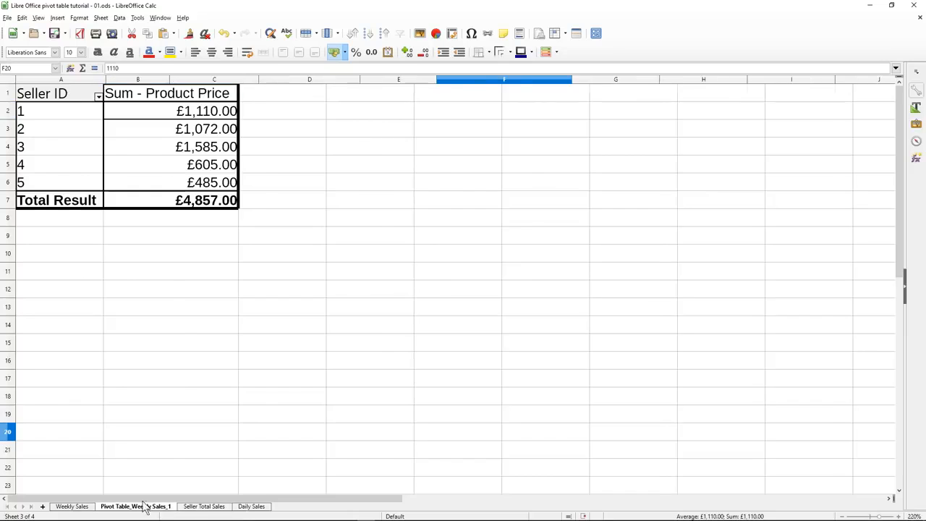
pyautogui.click(165, 97)
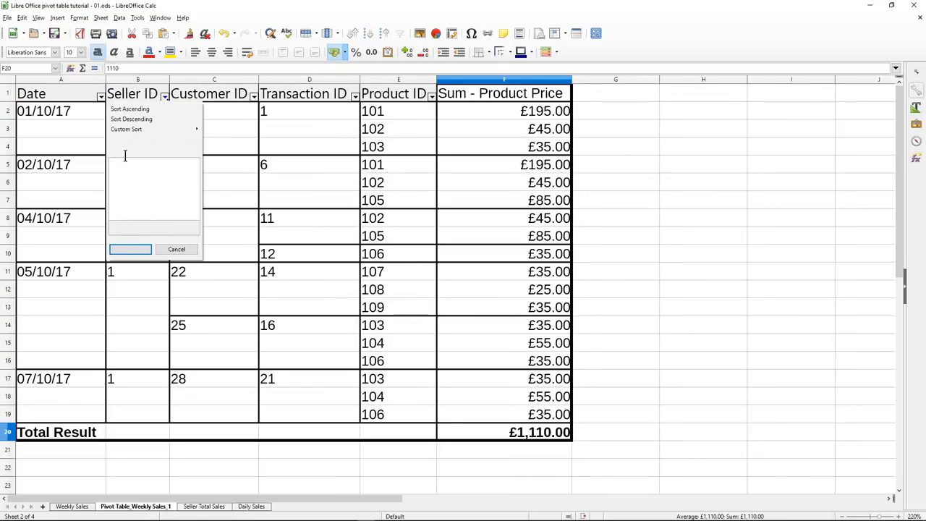
pyautogui.click(115, 163)
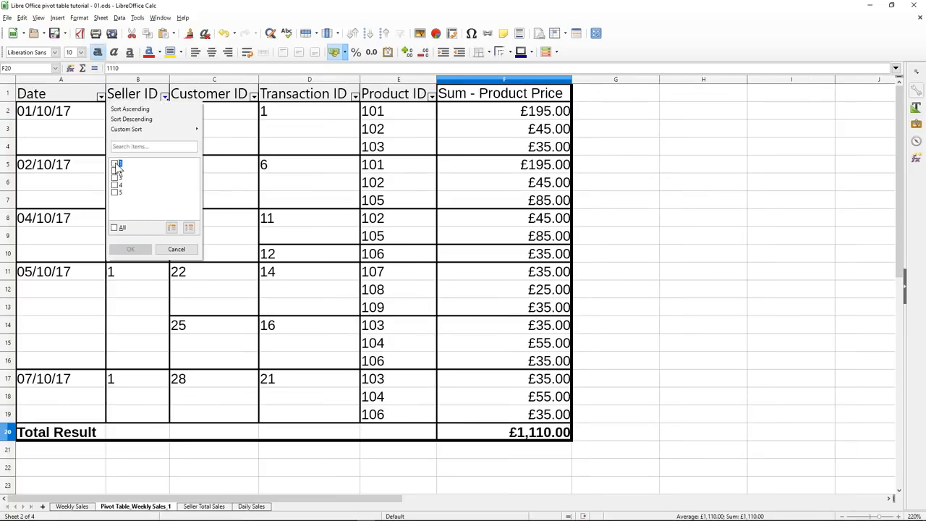
pyautogui.click(115, 178)
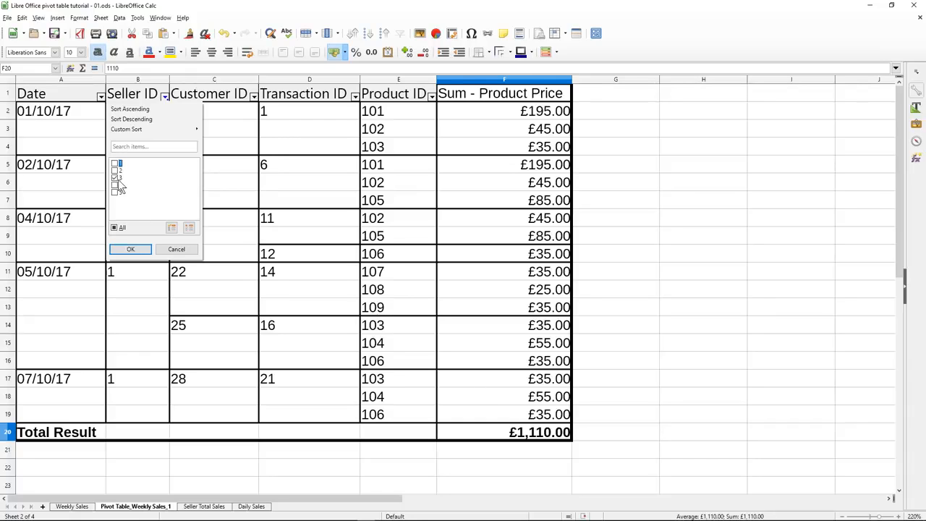
pyautogui.click(130, 250)
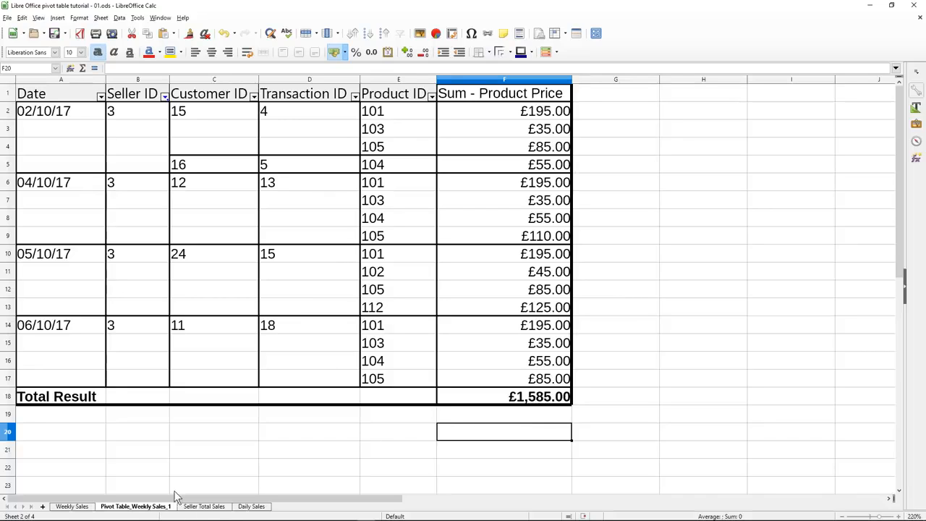
# - Check seller 3's filtered total against the same seller's sum on the Seller Total Sales sheet
pyautogui.click(213, 509)
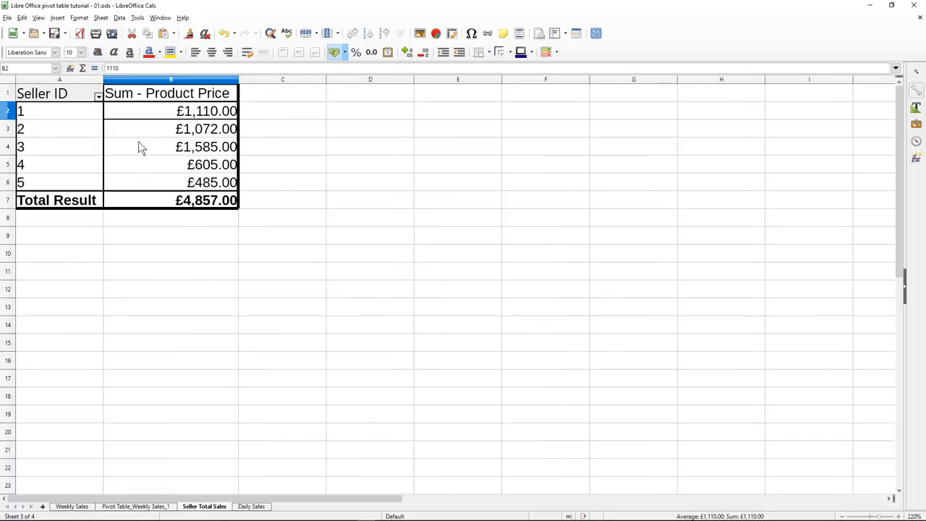
pyautogui.click(80, 152)
pyautogui.click(127, 153)
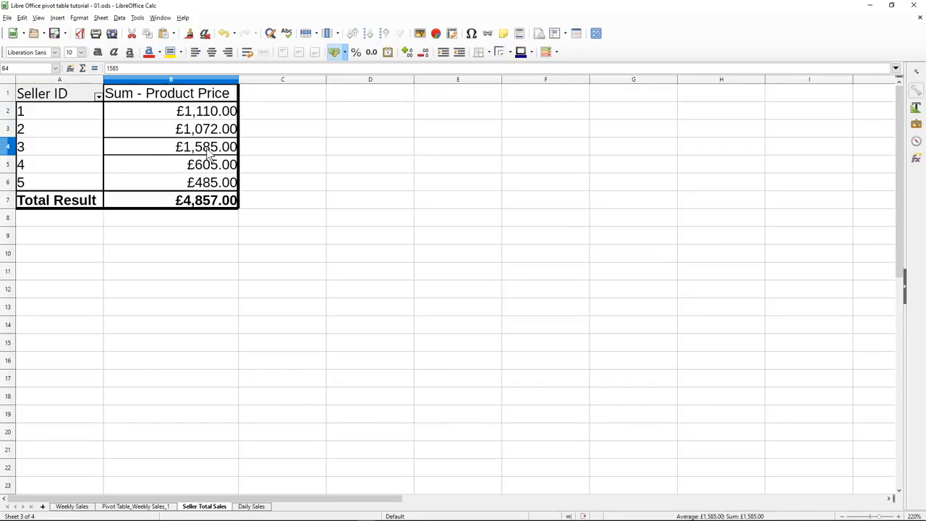
# - Restore all sellers in the detailed pivot table's Seller ID filter and look through the full table down to its total
pyautogui.click(135, 507)
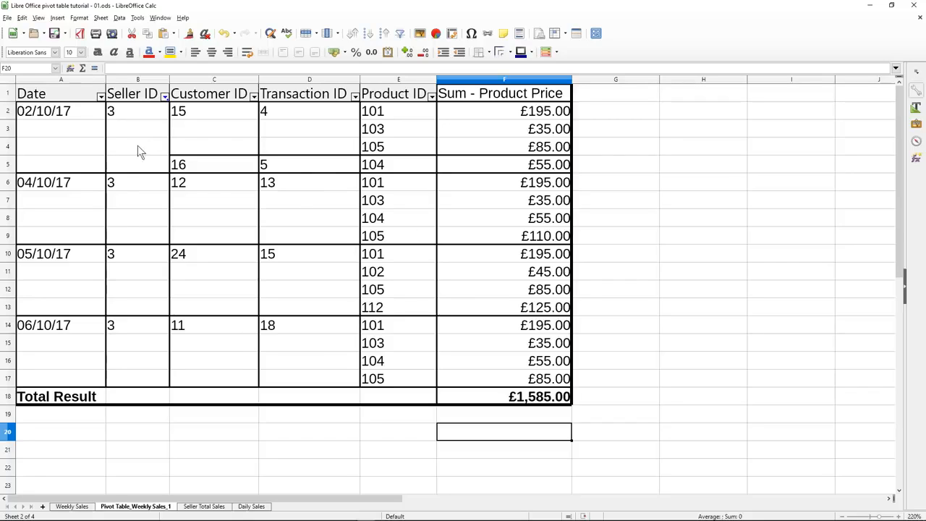
pyautogui.click(165, 97)
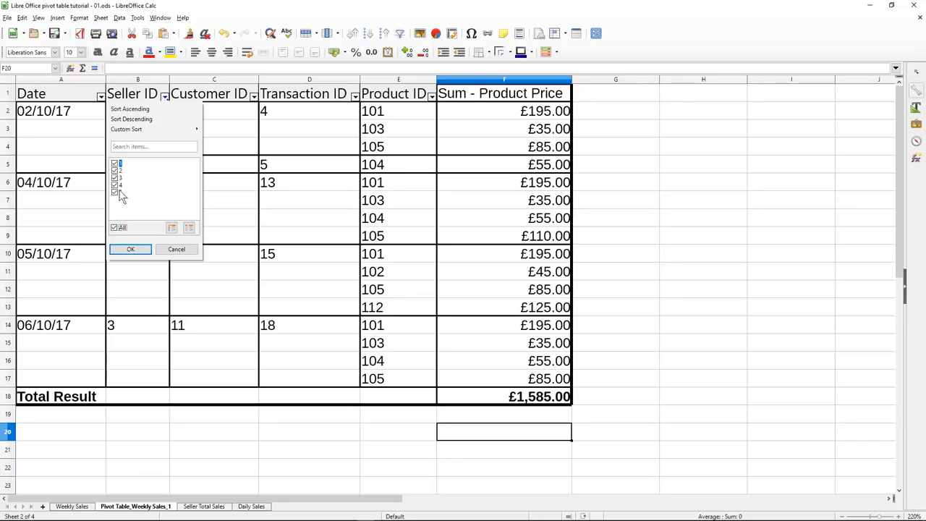
pyautogui.click(132, 248)
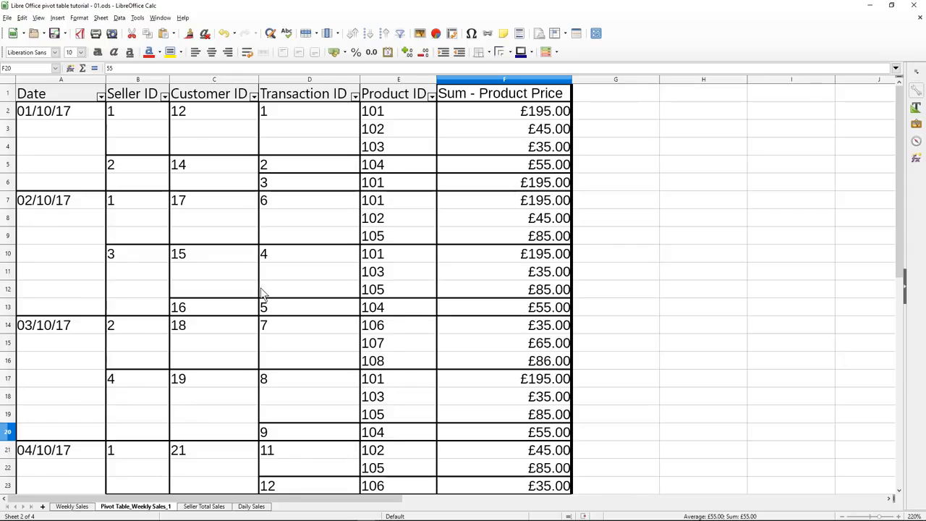
pyautogui.scroll(-12, 264, 292)
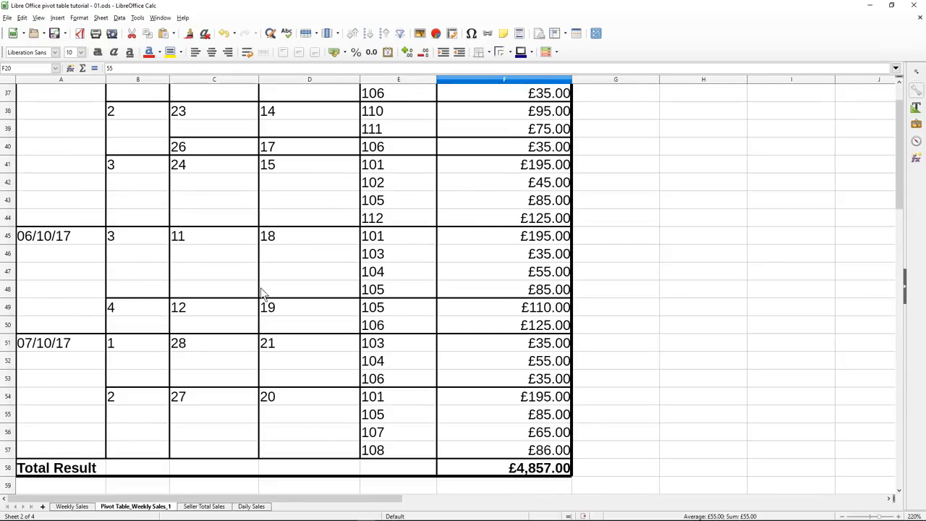
pyautogui.scroll(12, 264, 293)
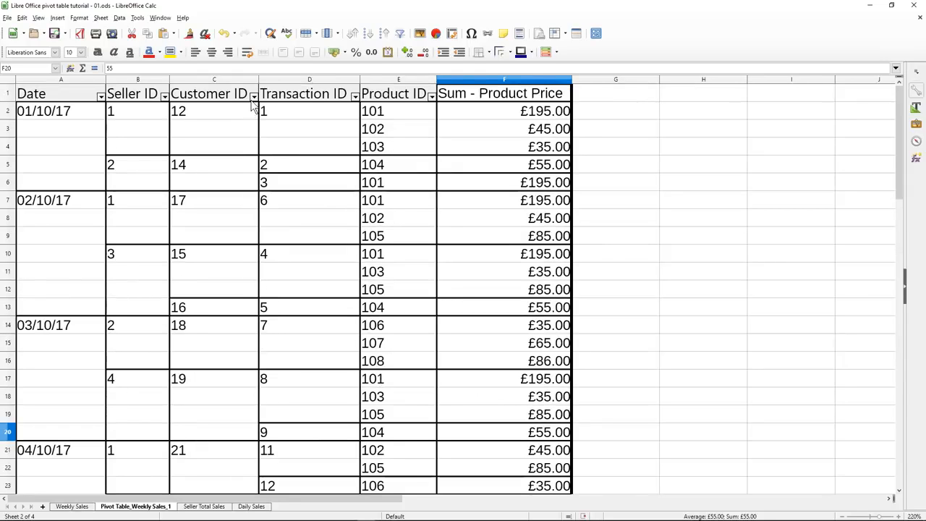
# - Filter the detailed pivot table's Customer ID to show only customer 12 and check which sellers served that customer
pyautogui.click(253, 96)
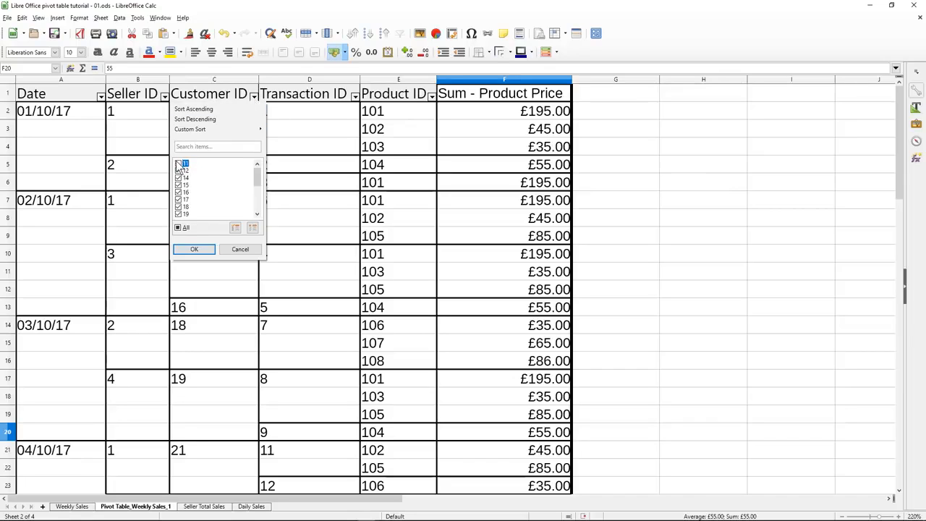
pyautogui.click(179, 228)
pyautogui.click(179, 227)
pyautogui.click(181, 170)
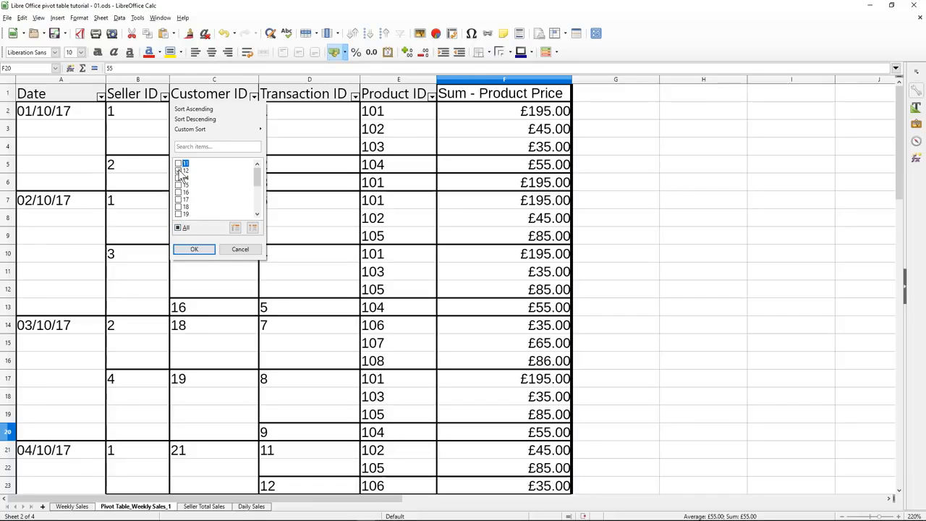
pyautogui.click(196, 248)
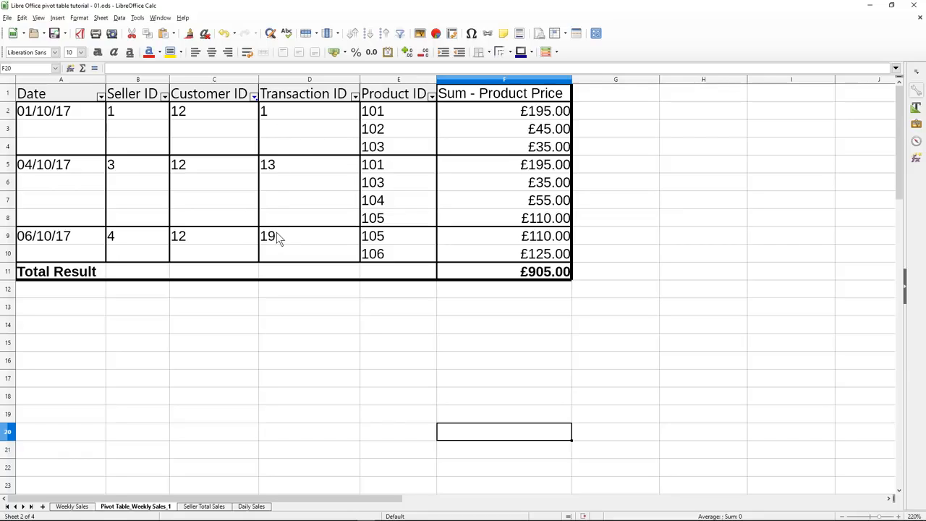
pyautogui.click(133, 116)
pyautogui.click(124, 167)
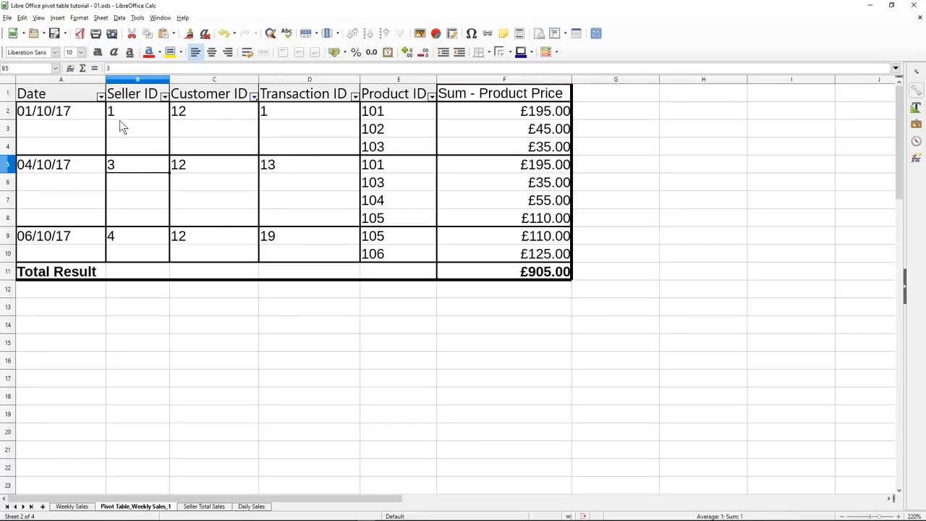
pyautogui.click(126, 240)
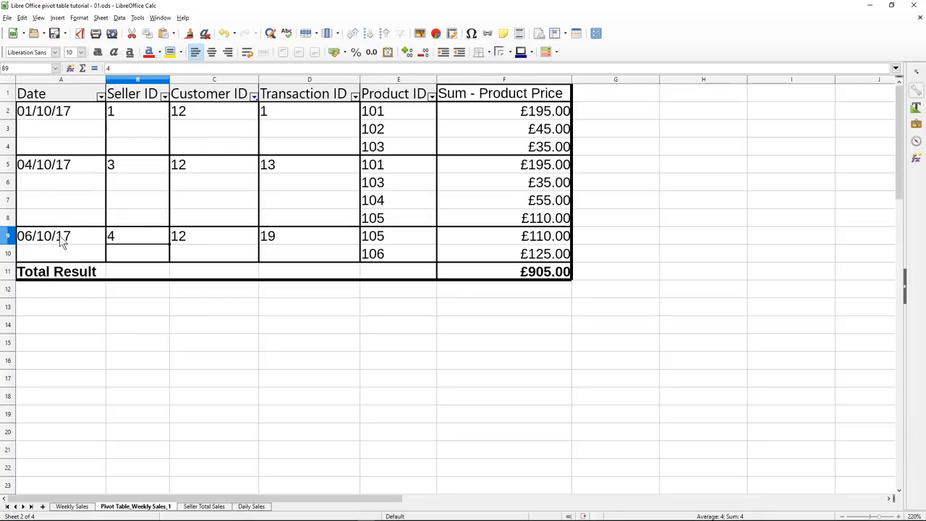
# - Restore all customers in the Customer ID filter and limit the Product ID filter to product 101
pyautogui.click(253, 97)
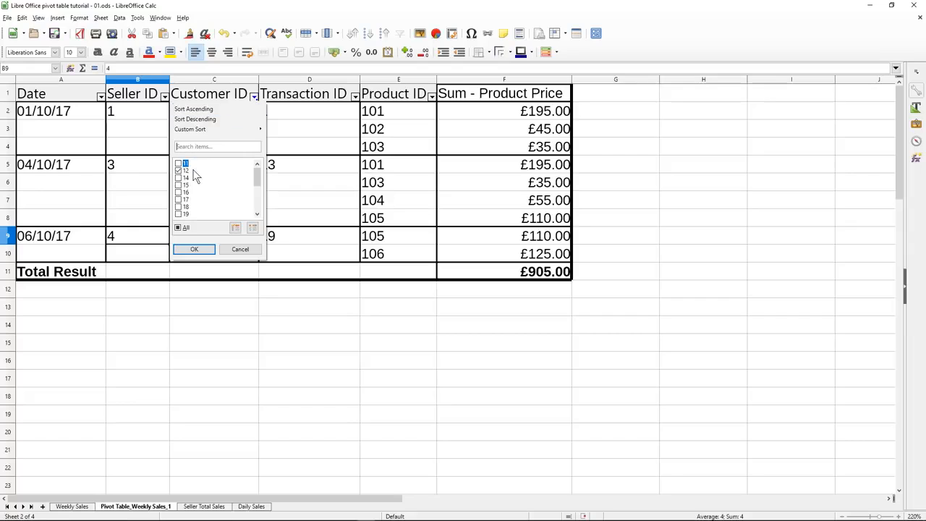
pyautogui.click(193, 251)
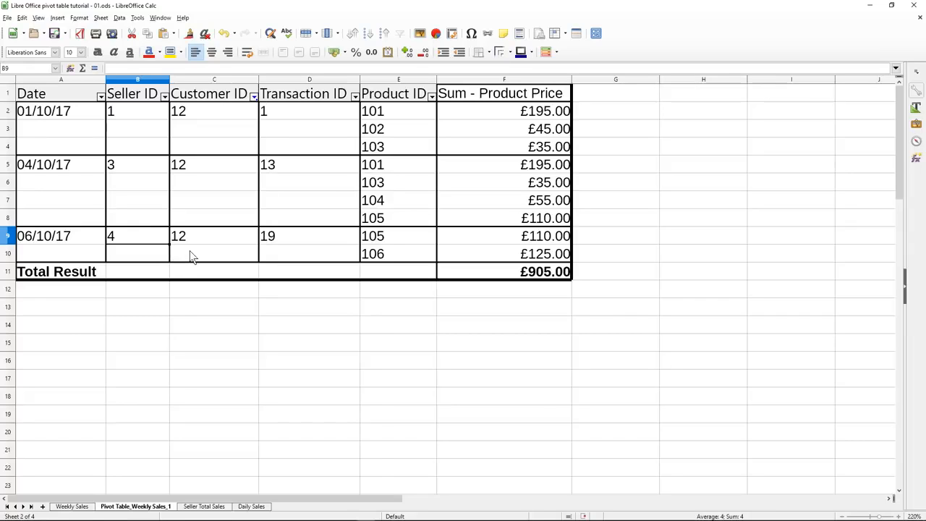
pyautogui.click(431, 97)
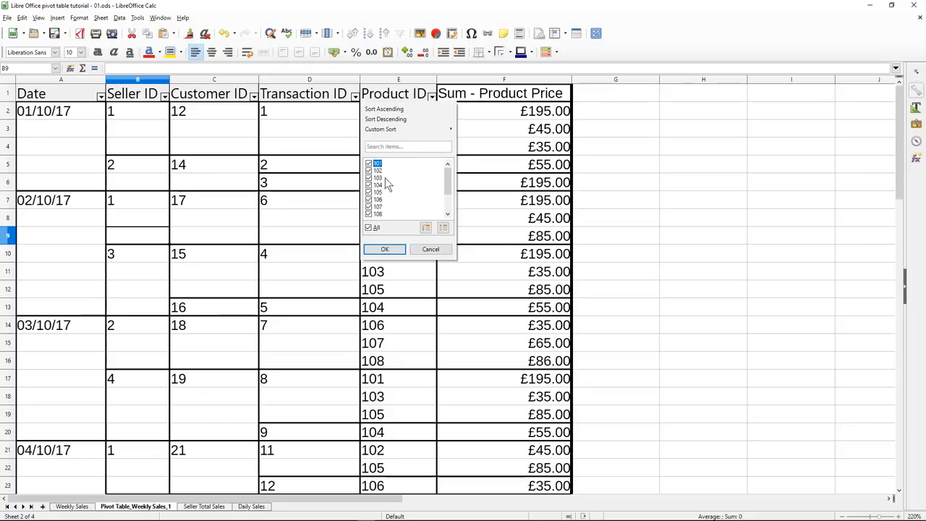
pyautogui.click(369, 228)
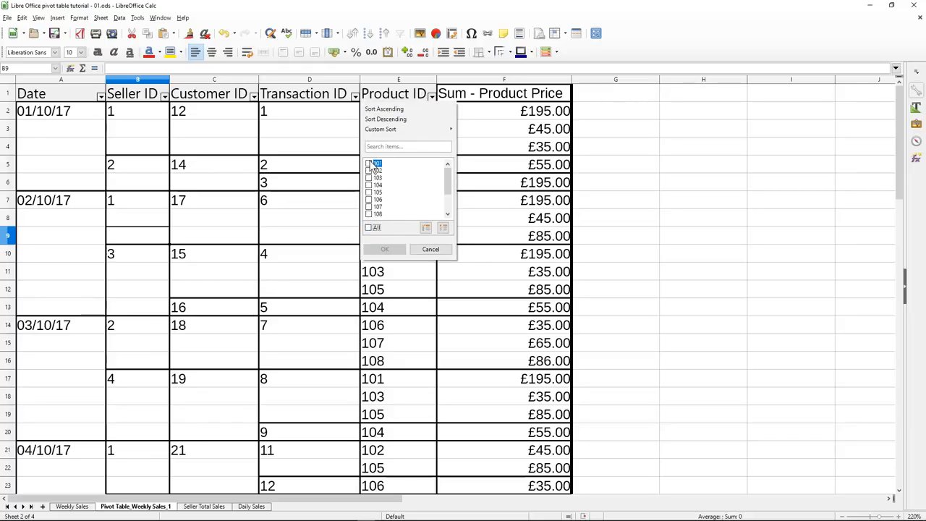
pyautogui.click(369, 164)
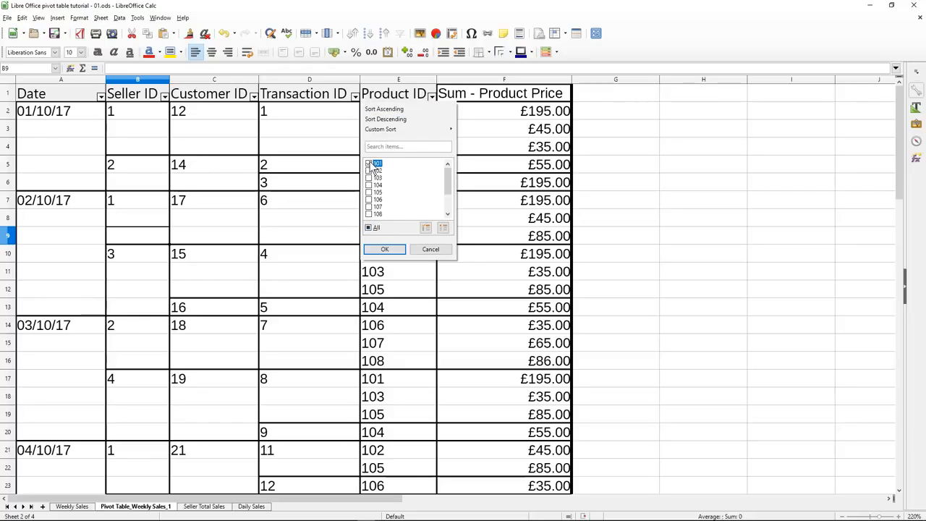
pyautogui.click(385, 249)
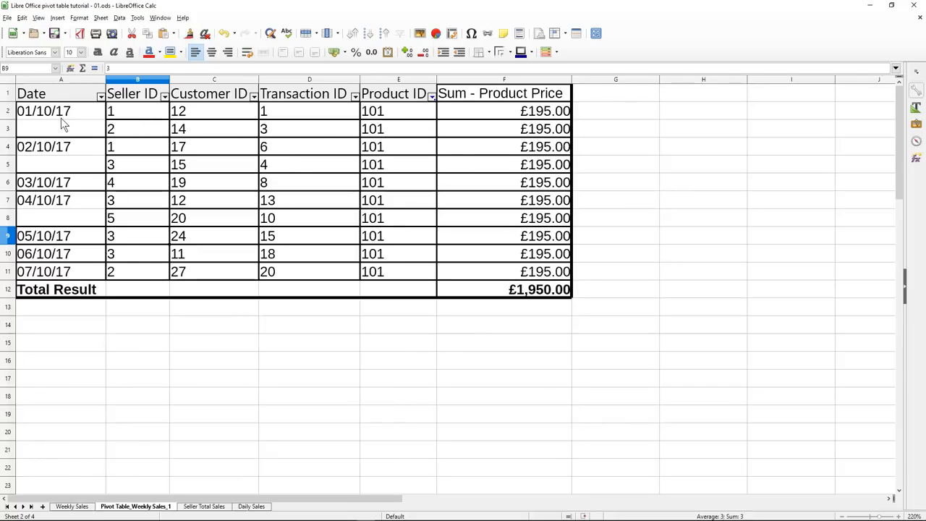
# - Examine product 101's sales by date, seller and customer, and its total in the filtered pivot table
pyautogui.click(78, 119)
pyautogui.moveTo(90, 129); pyautogui.dragTo(375, 121)
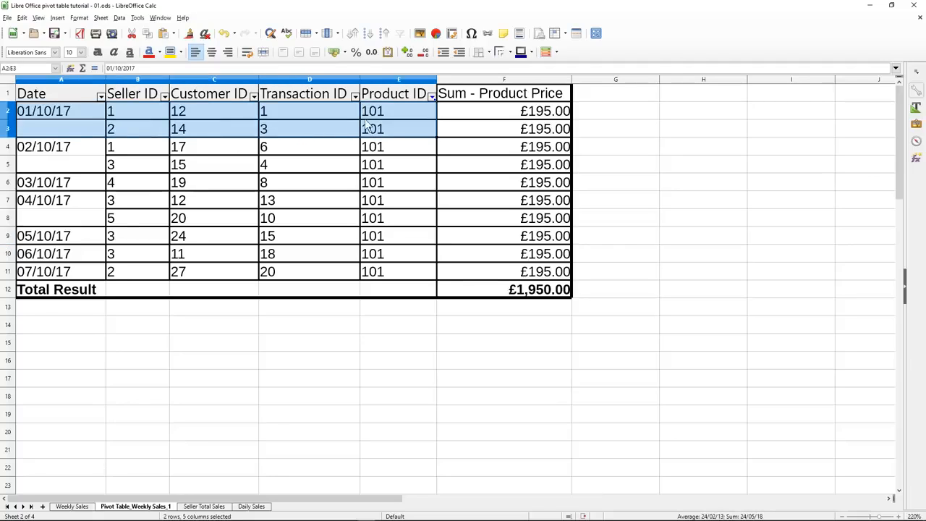
pyautogui.click(50, 125)
pyautogui.click(53, 153)
pyautogui.click(54, 185)
pyautogui.click(56, 205)
pyautogui.click(77, 241)
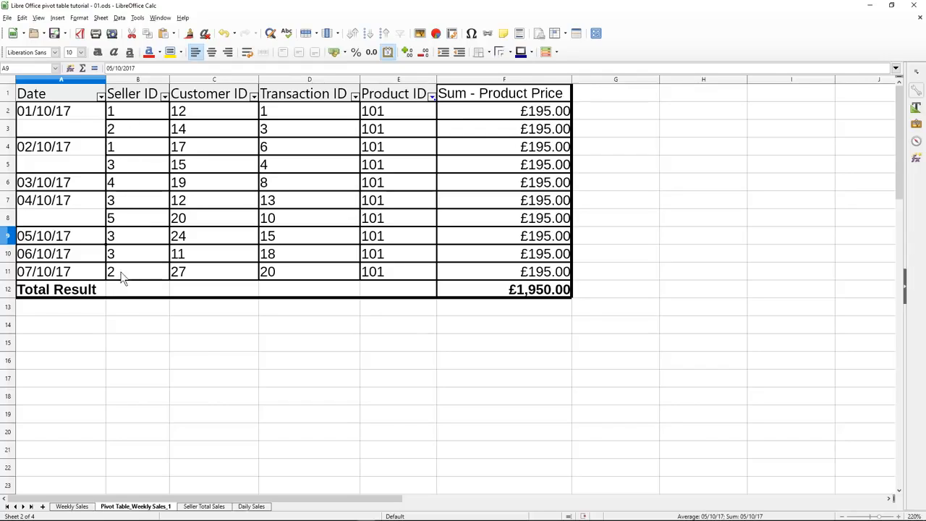
pyautogui.click(519, 292)
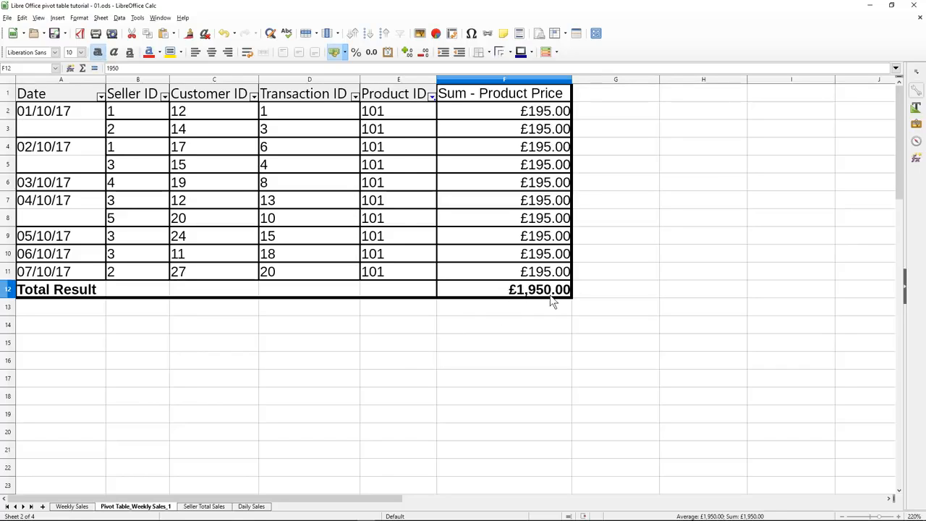
pyautogui.click(379, 114)
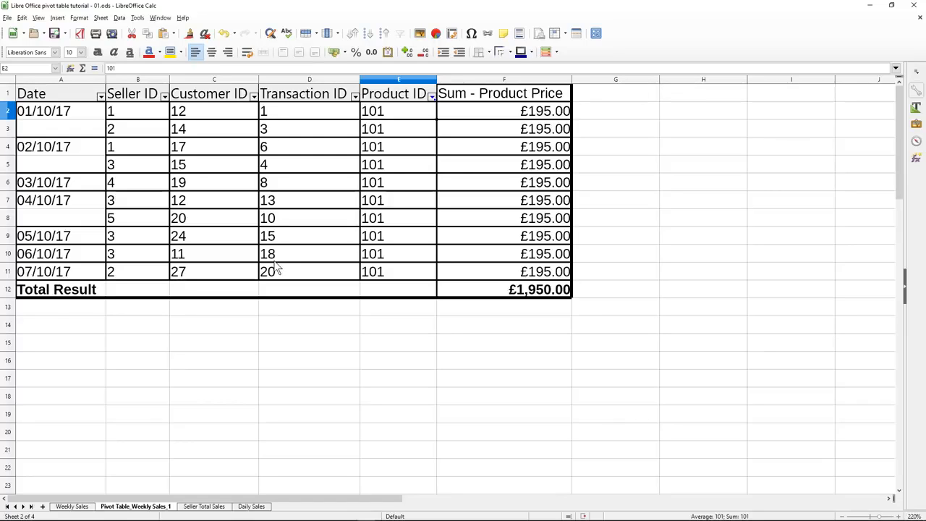
# - Restore all products in the Product ID filter and look back at the source data on the Weekly Sales sheet
pyautogui.click(432, 97)
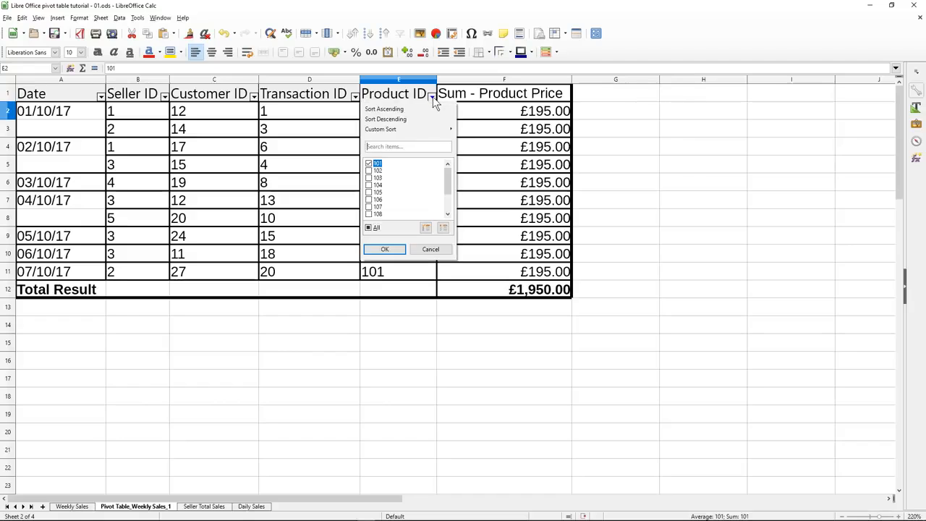
pyautogui.click(381, 250)
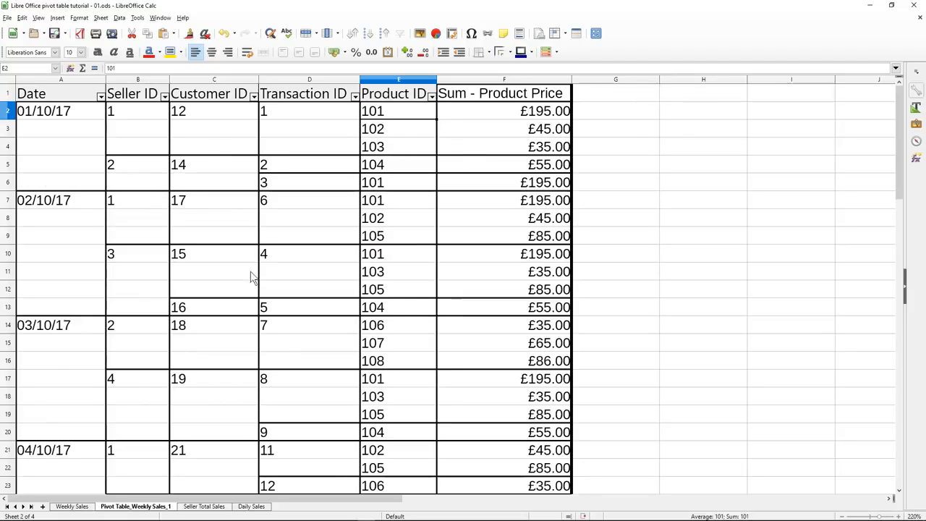
pyautogui.click(72, 506)
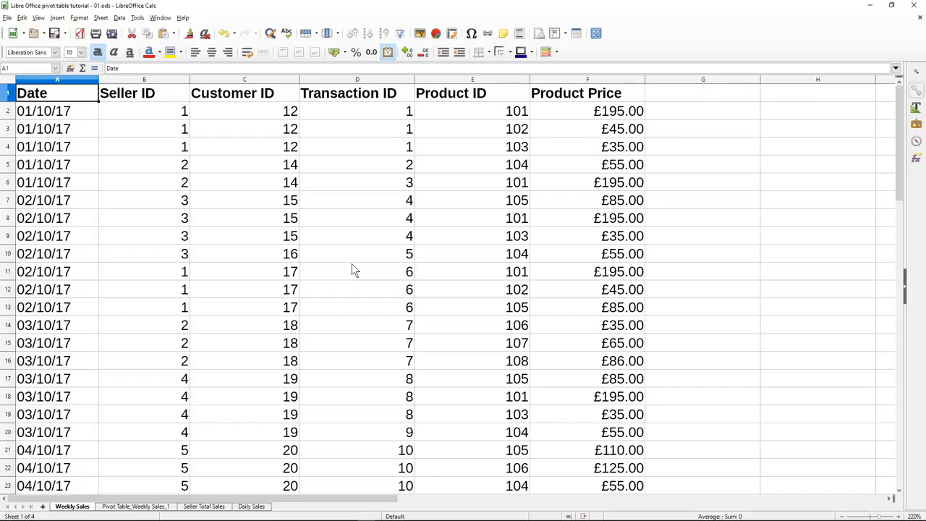
# - Rename the Pivot Table_Weekly Sales_1 sheet as Weekly Overview
pyautogui.click(133, 507)
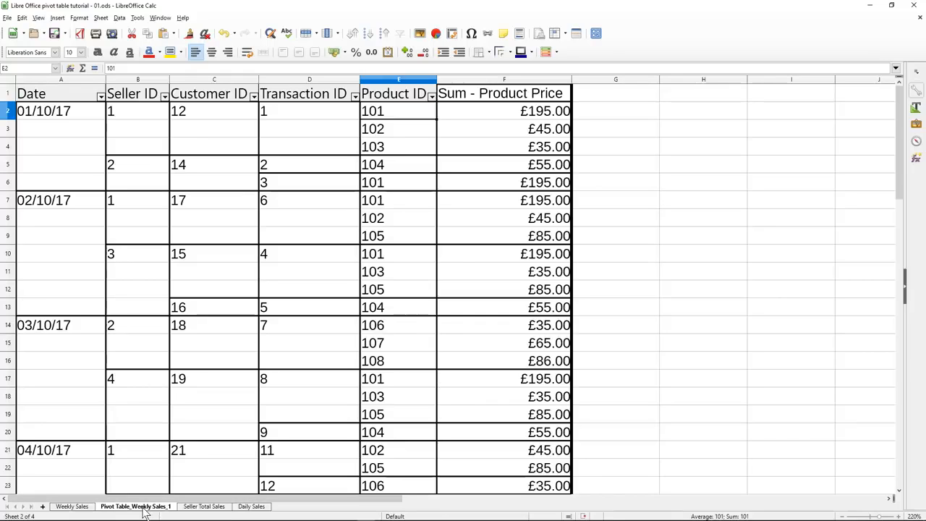
pyautogui.doubleClick(144, 509)
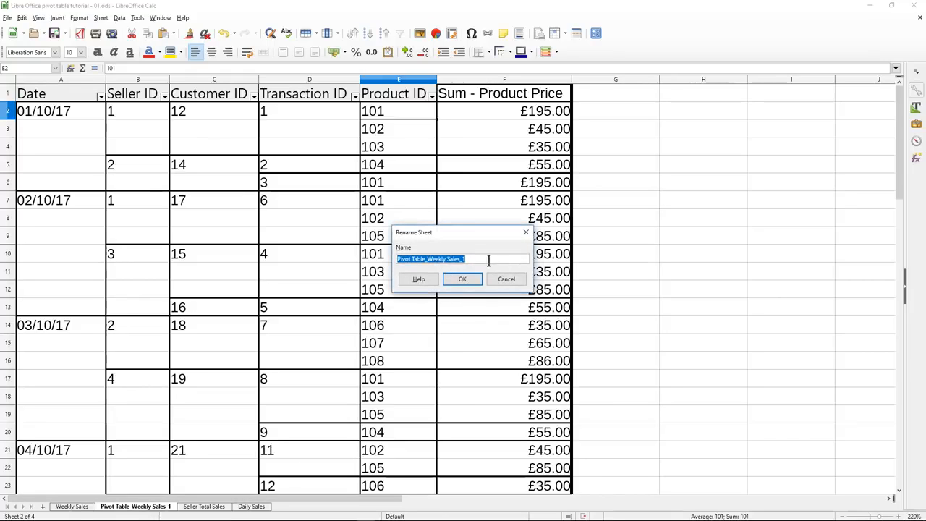
pyautogui.write('W')
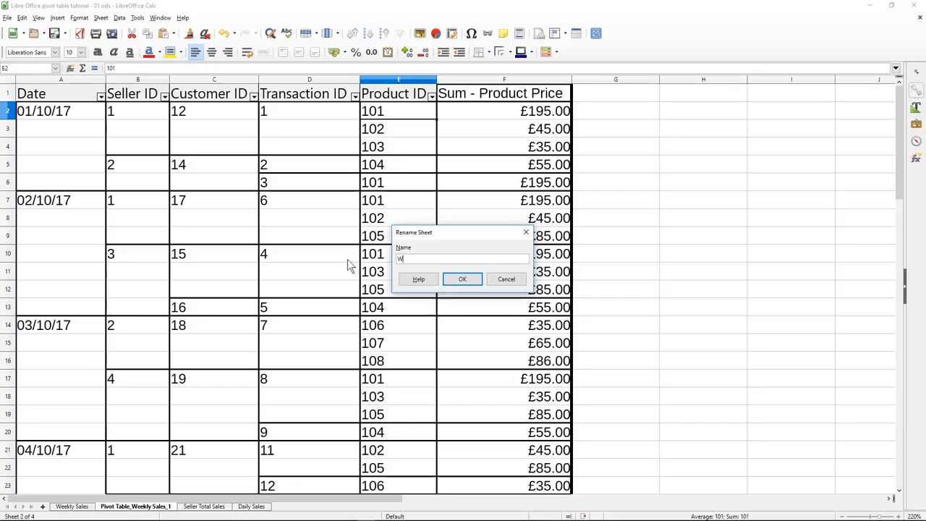
pyautogui.write('eekly Overviw')
pyautogui.press('BackSpace')
pyautogui.write('ew')
pyautogui.press('Return')
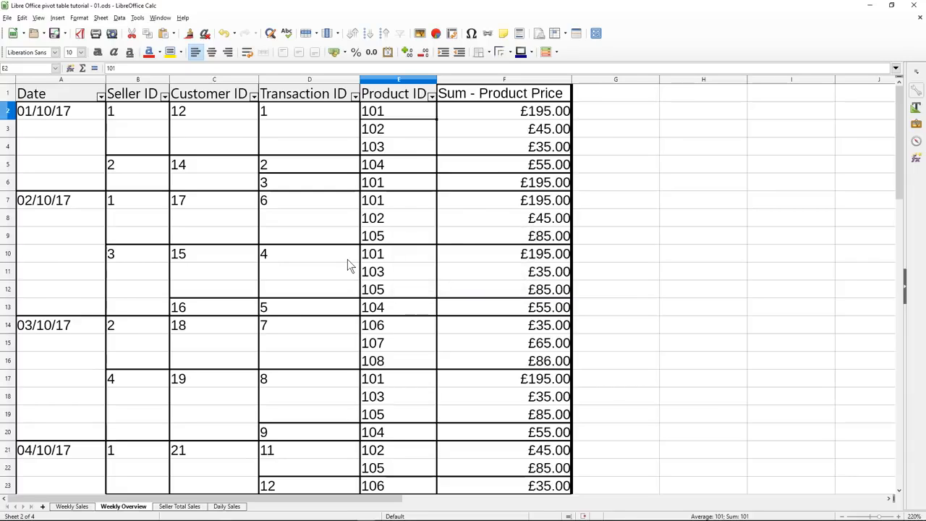
# - Review each seller's sum on the Seller Total Sales sheet and each day's sum on the Daily Sales sheet
pyautogui.click(179, 507)
pyautogui.moveTo(63, 114); pyautogui.dragTo(146, 179)
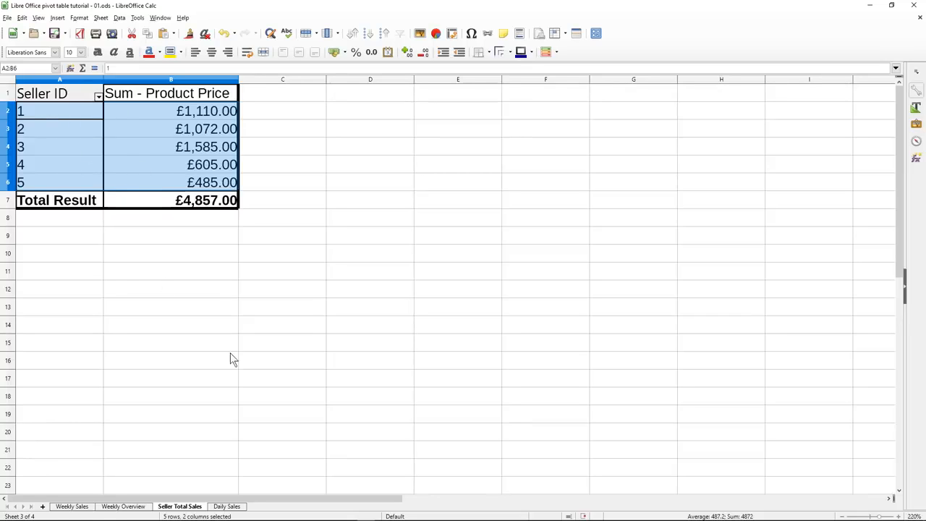
pyautogui.click(229, 506)
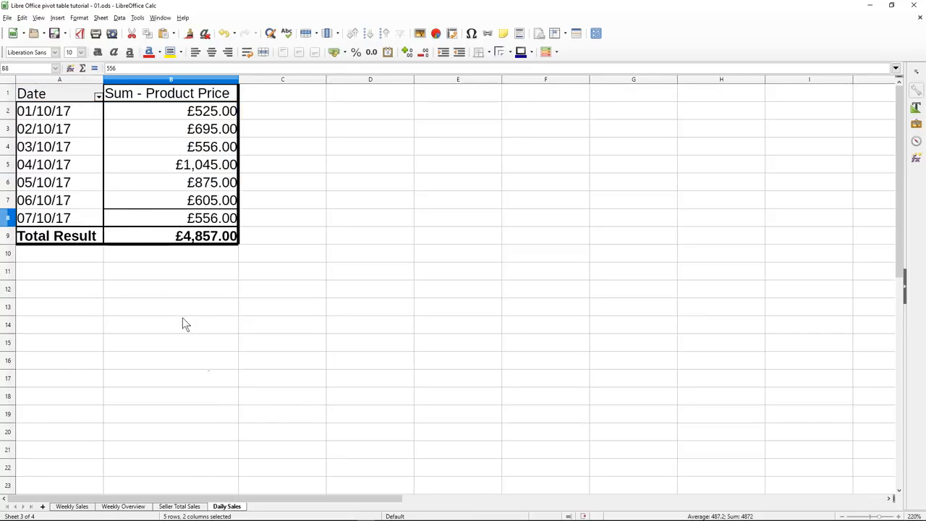
pyautogui.click(69, 115)
pyautogui.click(143, 118)
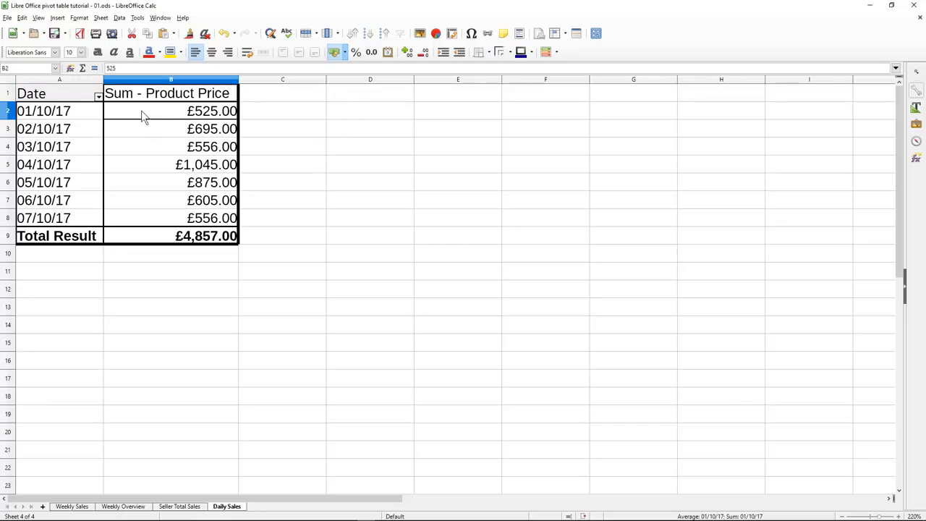
pyautogui.click(145, 132)
pyautogui.click(144, 150)
pyautogui.click(145, 168)
pyautogui.click(143, 187)
pyautogui.click(141, 203)
pyautogui.click(141, 216)
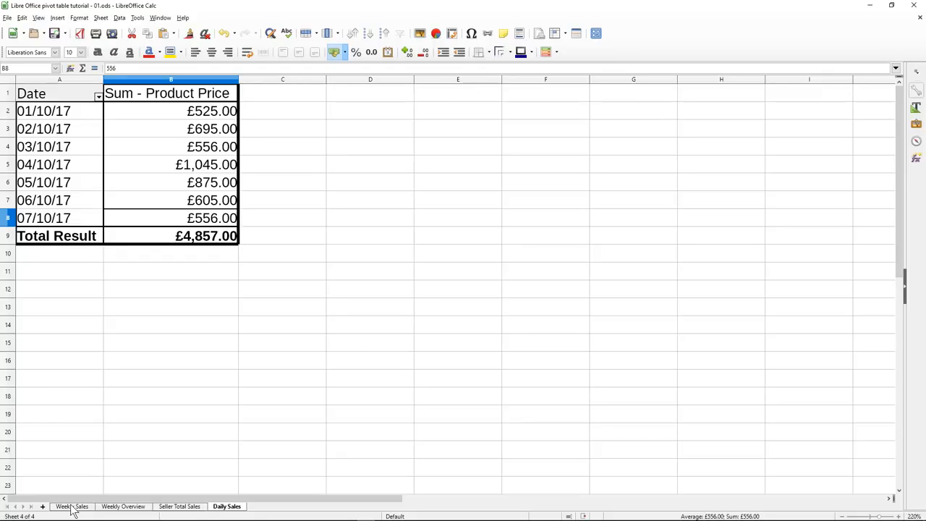
# - Create a pivot table from the entire Weekly Sales sheet with Product ID as row field and Product Price as data field
pyautogui.click(72, 507)
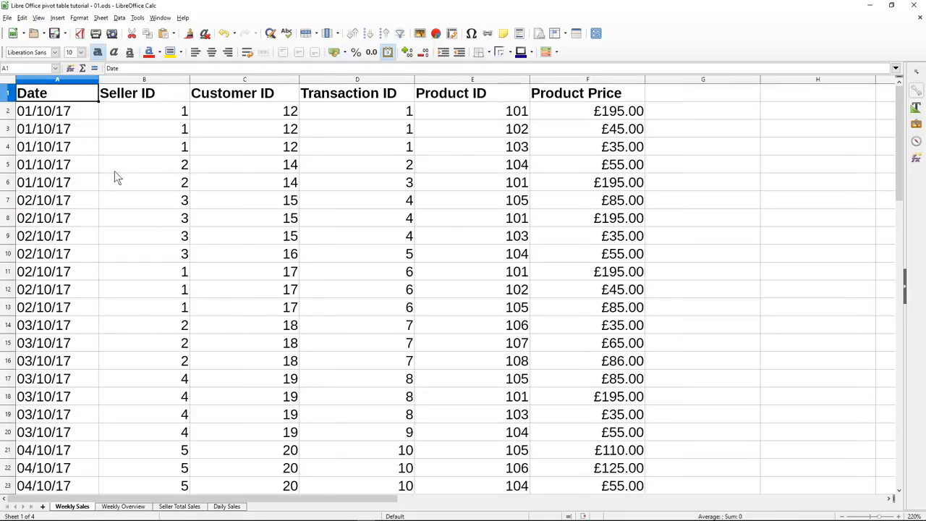
pyautogui.click(8, 80)
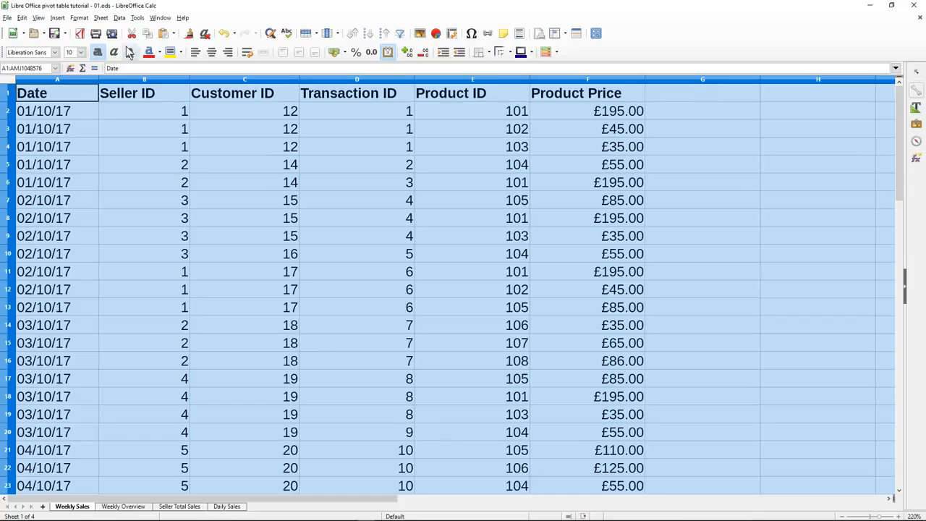
pyautogui.click(119, 18)
pyautogui.moveTo(148, 133)
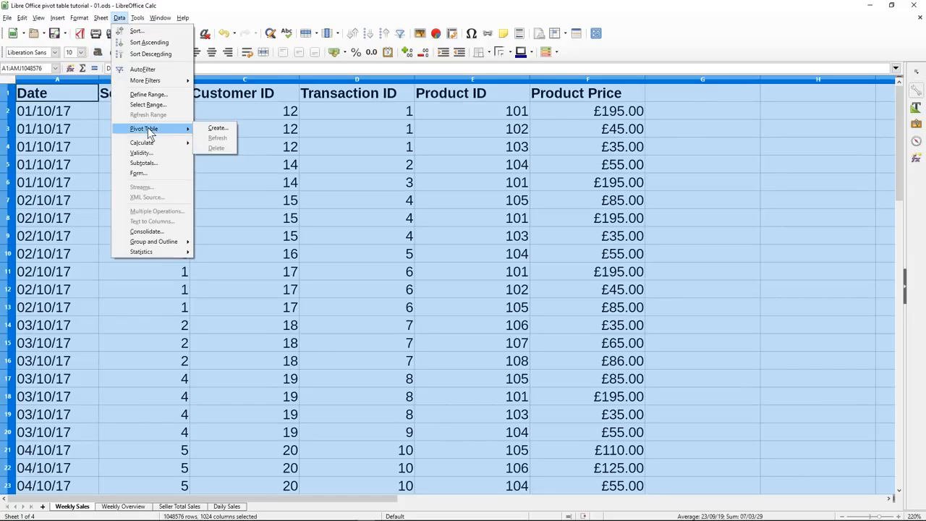
pyautogui.click(204, 129)
pyautogui.click(462, 291)
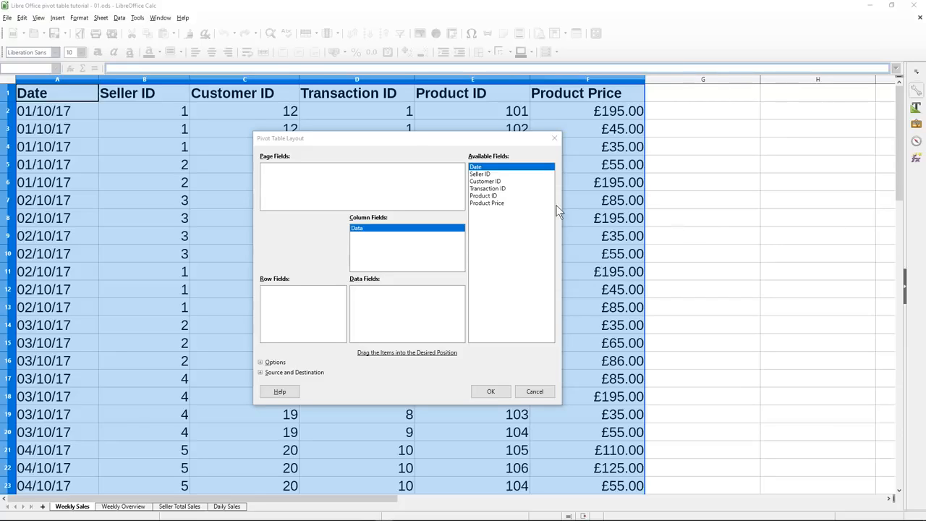
pyautogui.click(481, 203)
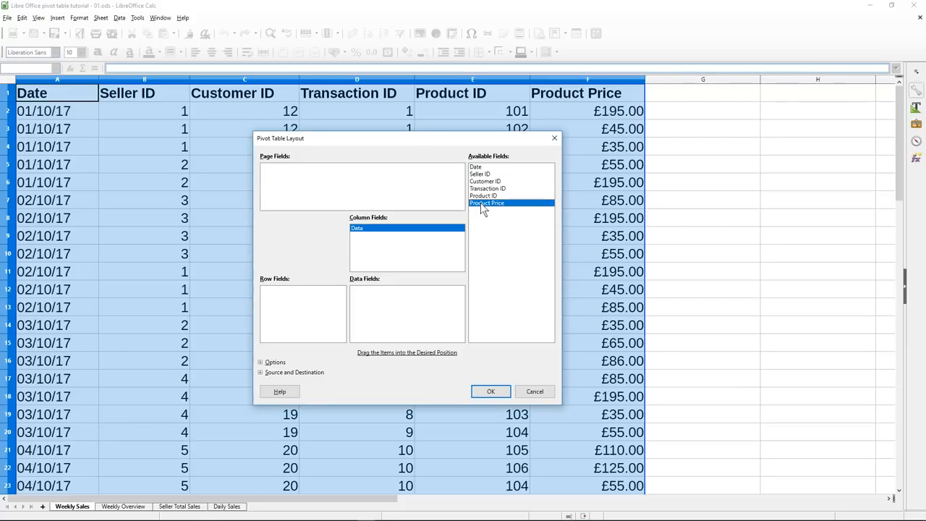
pyautogui.moveTo(480, 196); pyautogui.dragTo(299, 314)
pyautogui.moveTo(501, 206); pyautogui.dragTo(402, 303)
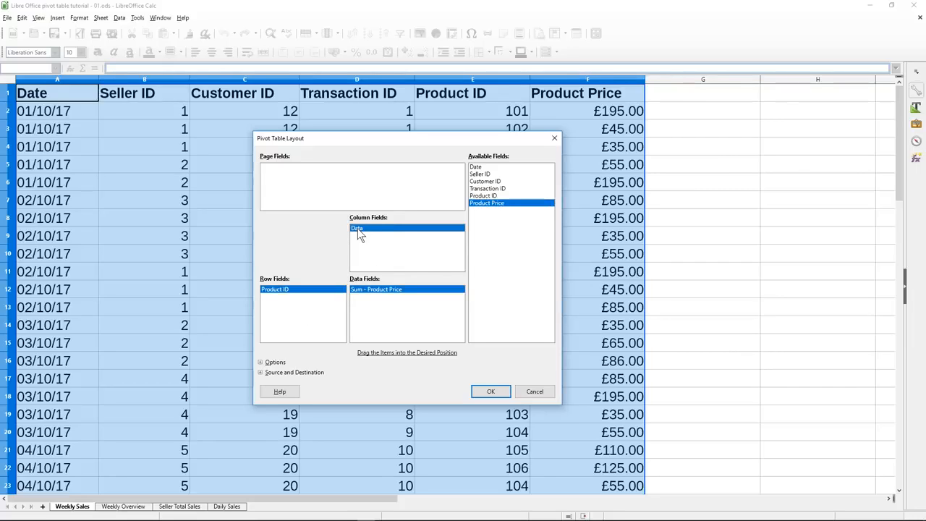
pyautogui.click(490, 392)
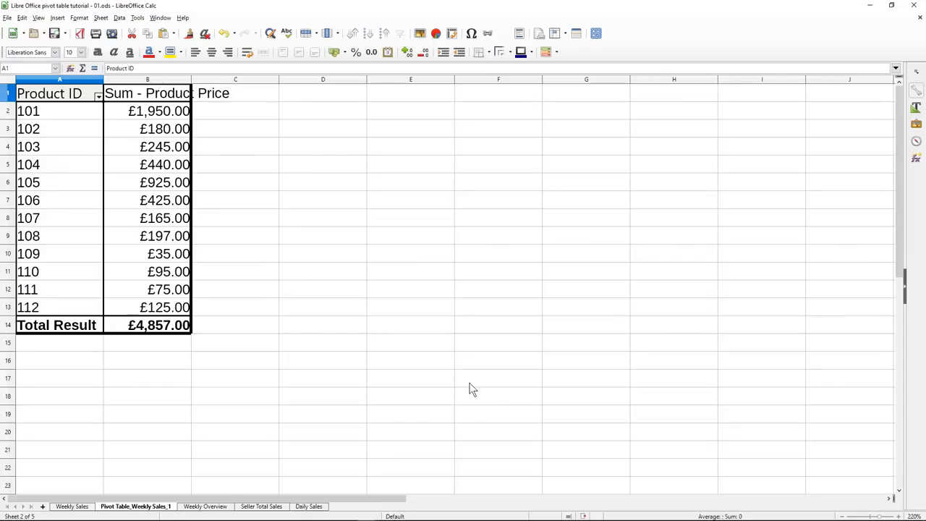
# - Fit columns A and B of the new product pivot table to their contents and check product 101's sum
pyautogui.doubleClick(103, 79)
pyautogui.doubleClick(192, 80)
pyautogui.click(52, 114)
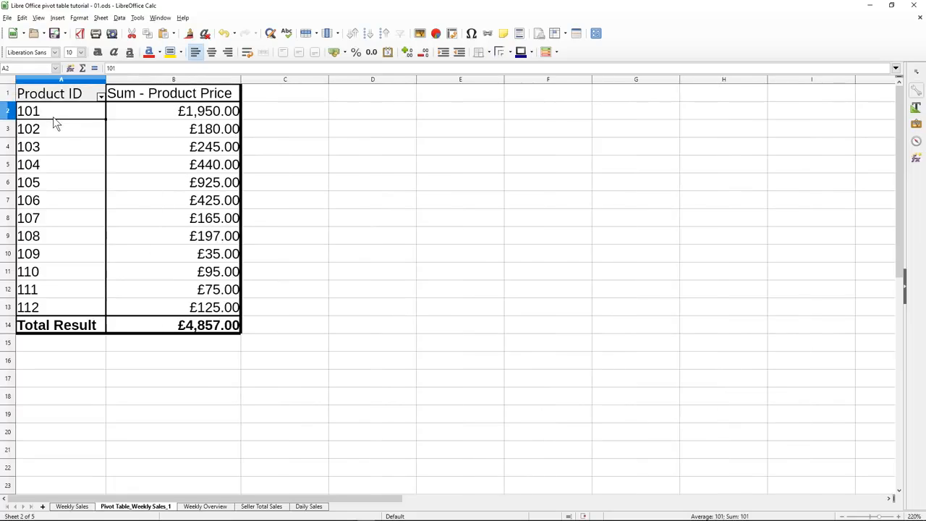
pyautogui.click(140, 115)
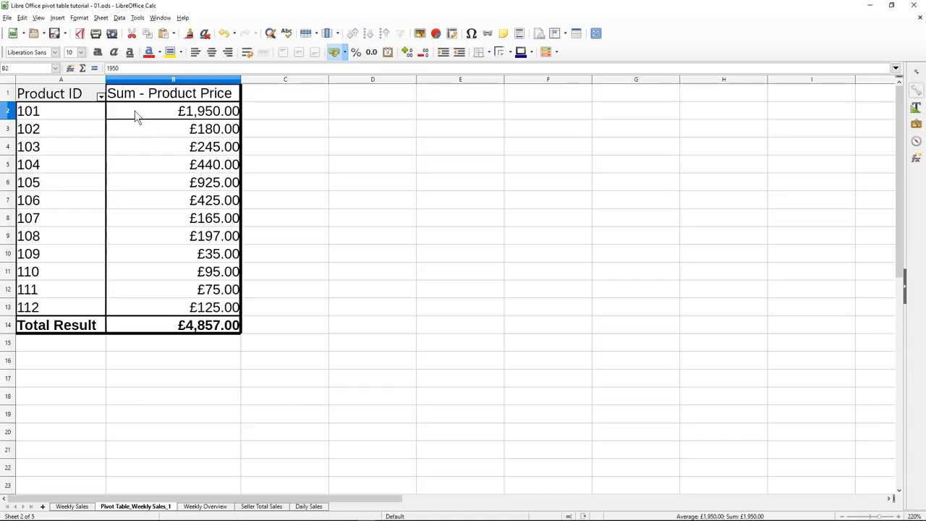
# - Compare the summed sales of products 101 and 109 in the product pivot table
pyautogui.moveTo(143, 110); pyautogui.dragTo(94, 114)
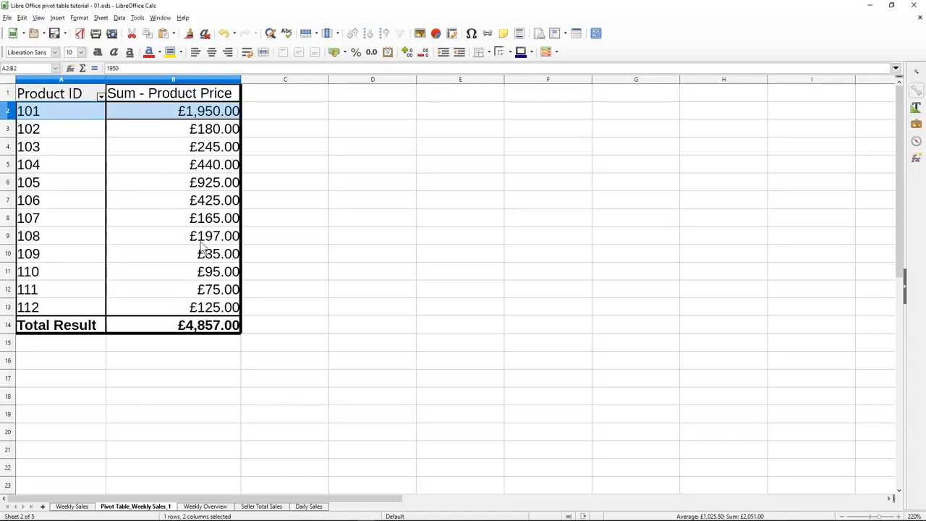
pyautogui.moveTo(175, 253); pyautogui.dragTo(58, 259)
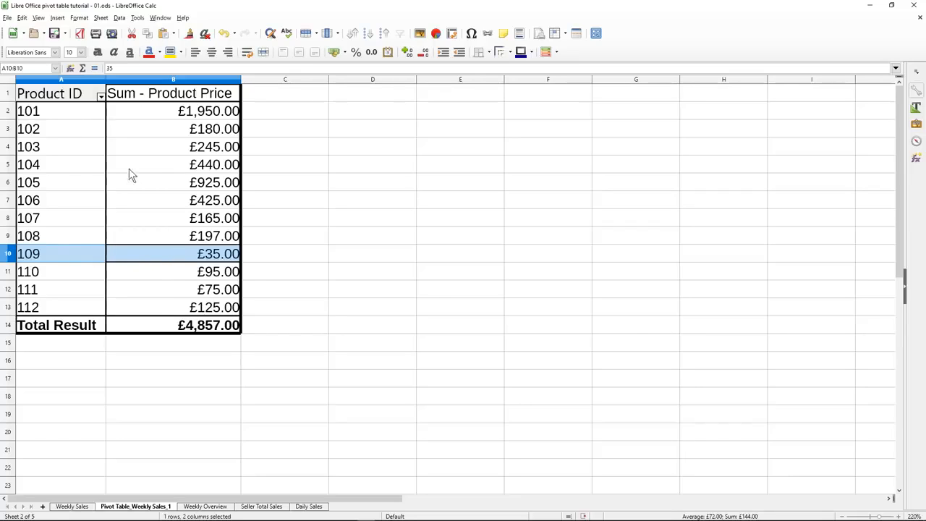
pyautogui.moveTo(55, 111); pyautogui.dragTo(177, 114)
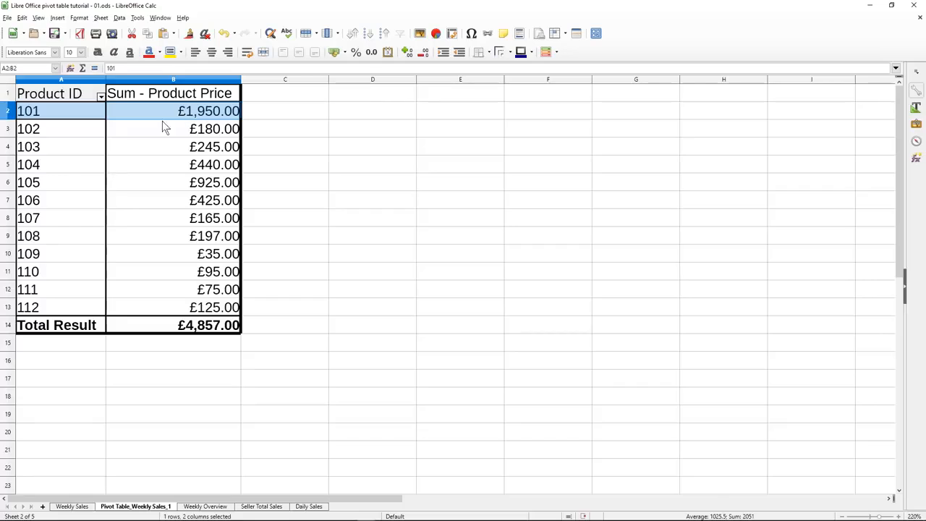
# - Rename the product pivot sheet as Total Product Sales and move the Weekly Overview sheet in front of it
pyautogui.doubleClick(143, 506)
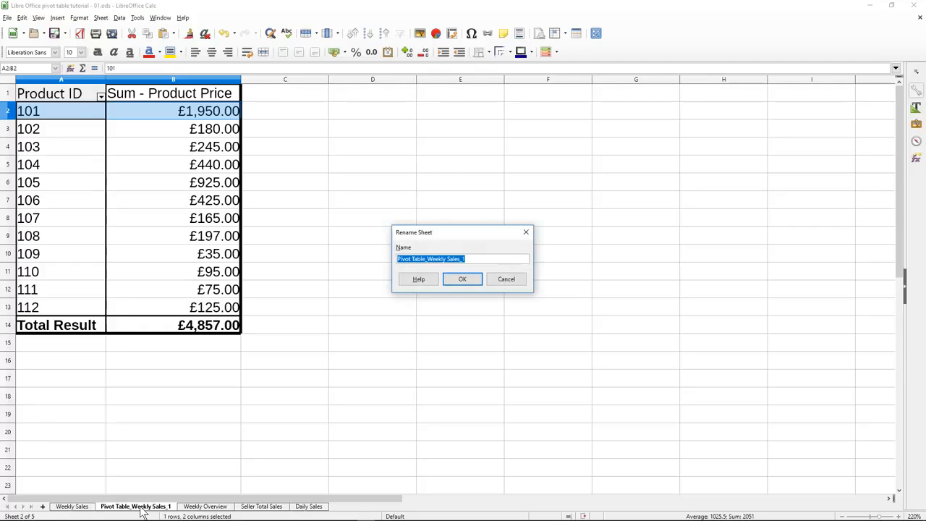
pyautogui.write('total prod')
pyautogui.press('BackSpace')
pyautogui.press('BackSpace')
pyautogui.press('BackSpace')
pyautogui.press('BackSpace')
pyautogui.press('BackSpace')
pyautogui.press('BackSpace')
pyautogui.press('BackSpace')
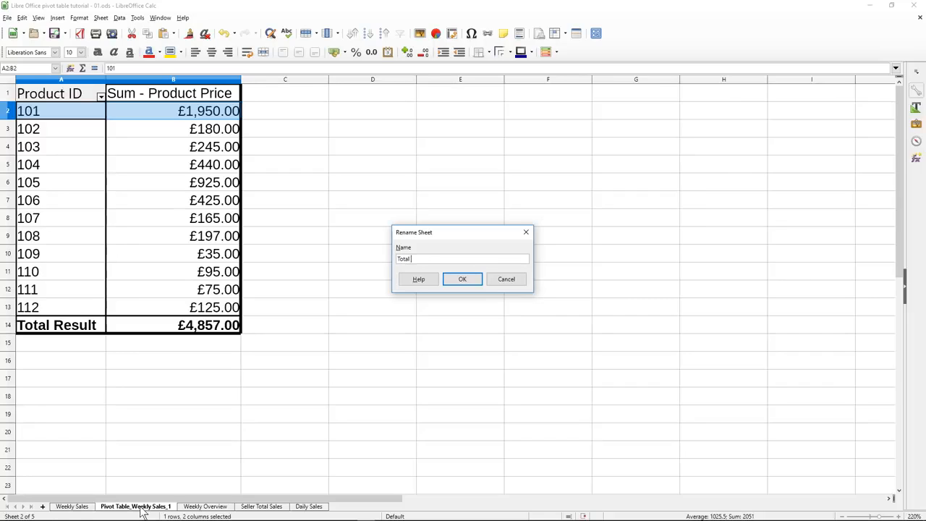
pyautogui.write('Total Product')
pyautogui.click(462, 281)
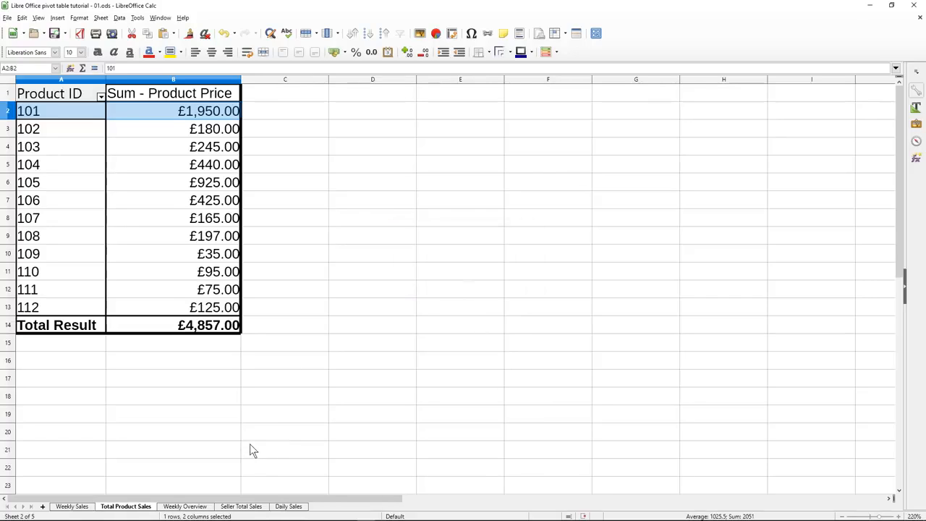
pyautogui.click(196, 506)
pyautogui.moveTo(202, 511); pyautogui.dragTo(119, 512)
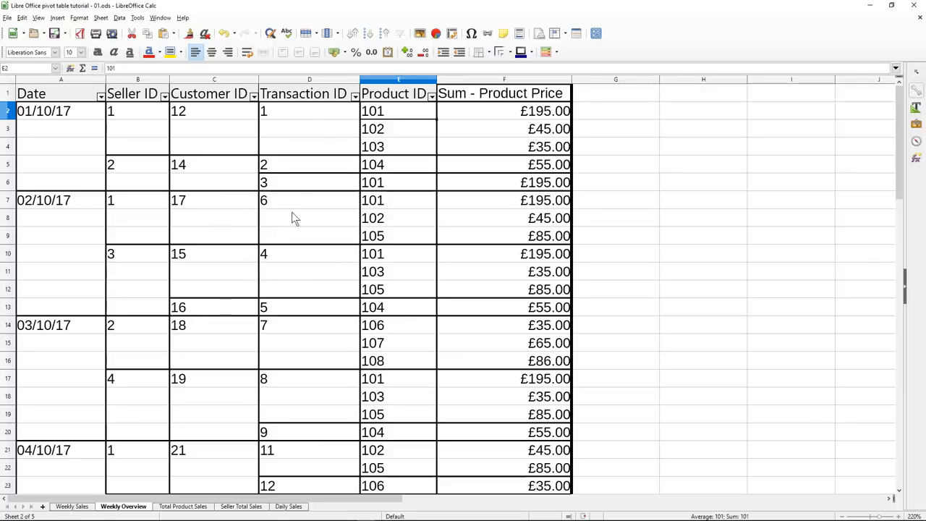
# - Review the pivot tables on the Total Product Sales, Seller Total Sales and Daily Sales sheets
pyautogui.click(189, 506)
pyautogui.click(240, 507)
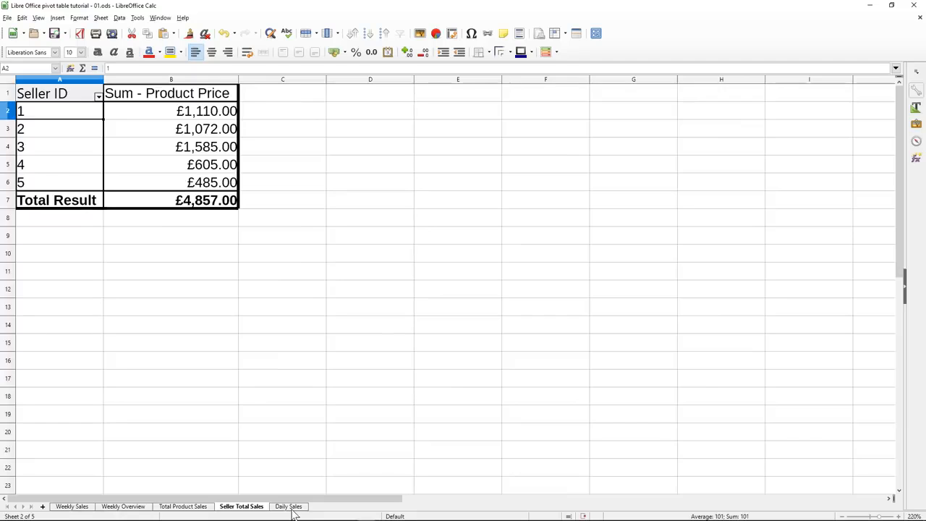
pyautogui.click(288, 506)
pyautogui.click(249, 508)
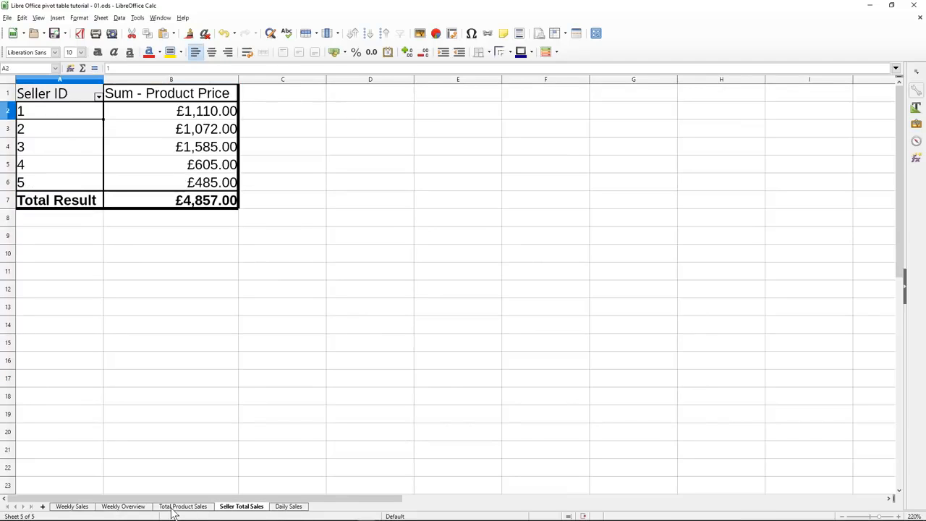
pyautogui.click(181, 507)
pyautogui.click(225, 507)
pyautogui.click(289, 506)
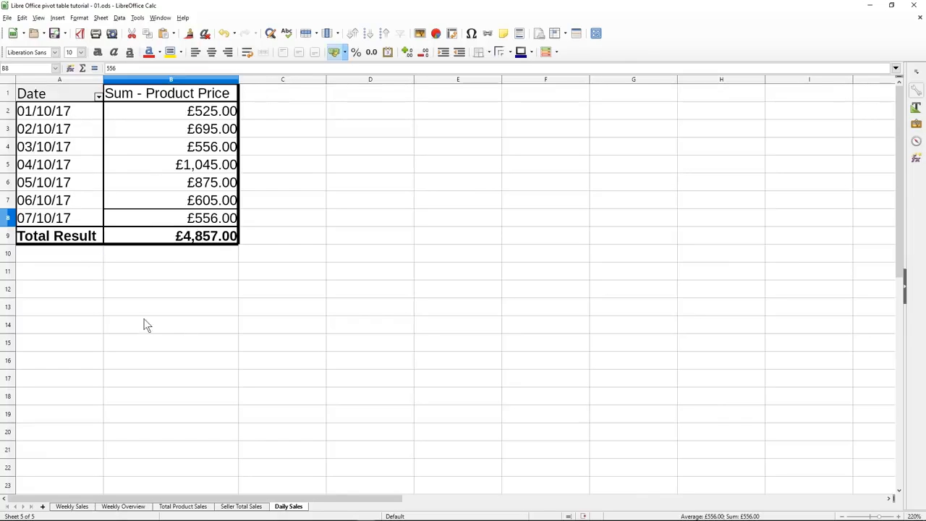
pyautogui.click(183, 506)
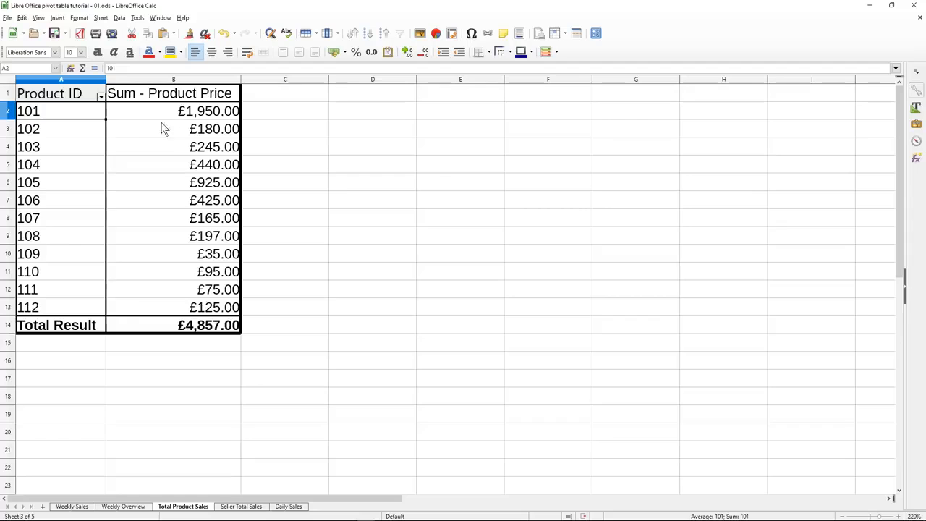
# - Filter the Weekly Overview pivot table by Seller ID so that only seller 4 is included
pyautogui.click(129, 507)
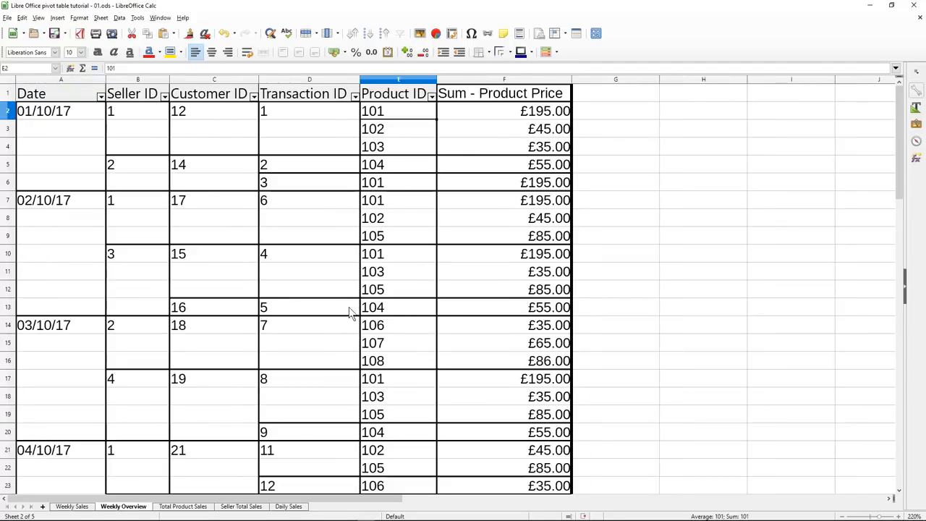
pyautogui.click(165, 96)
pyautogui.click(113, 228)
pyautogui.click(115, 184)
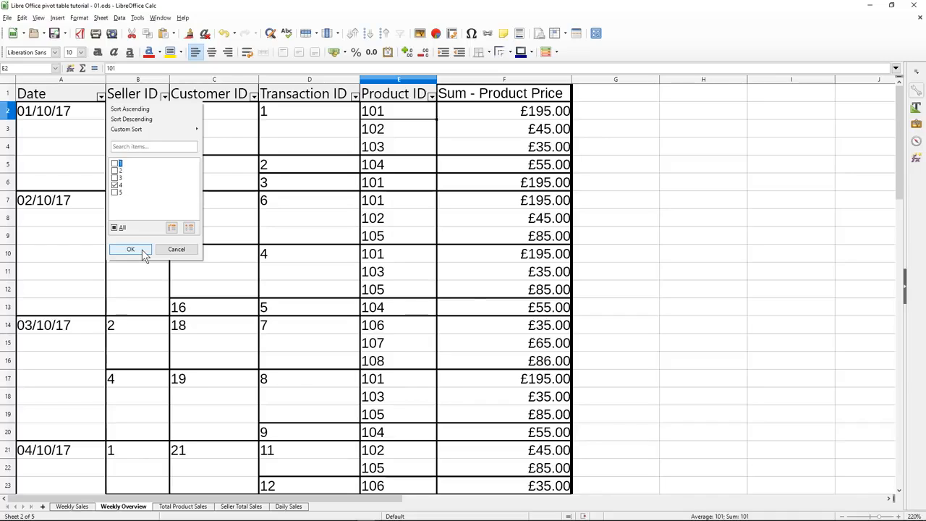
pyautogui.click(142, 249)
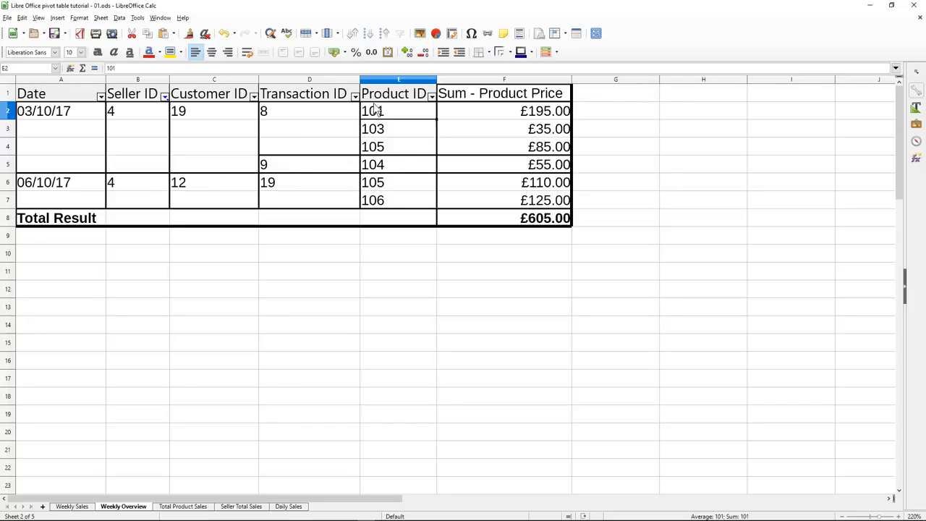
# - Compare seller 4's transactions and total in Weekly Overview with seller 4's sum on the Seller Total Sales sheet
pyautogui.click(304, 188)
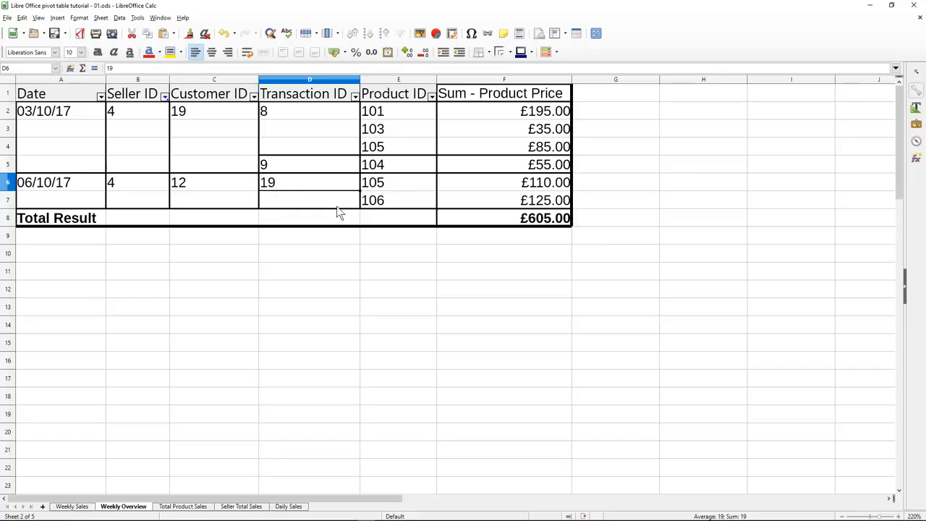
pyautogui.click(337, 207)
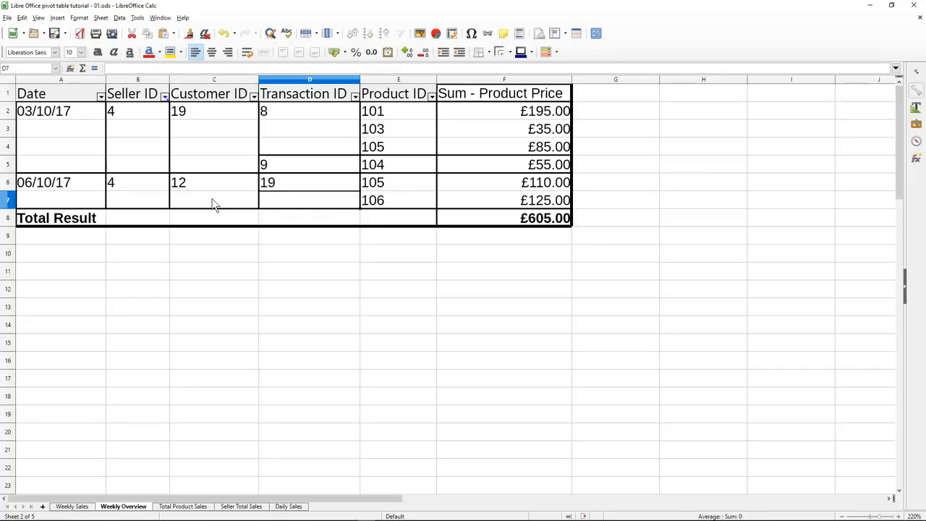
pyautogui.click(546, 188)
pyautogui.click(545, 218)
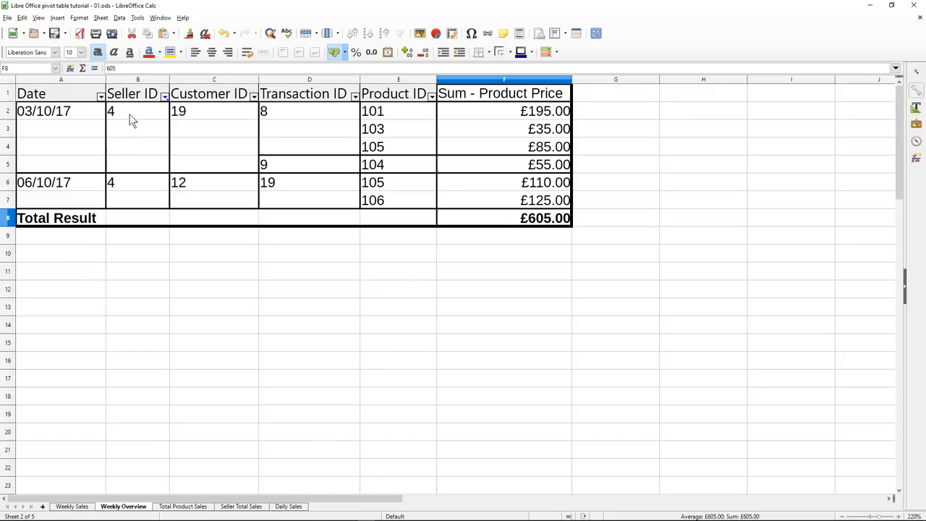
pyautogui.click(241, 506)
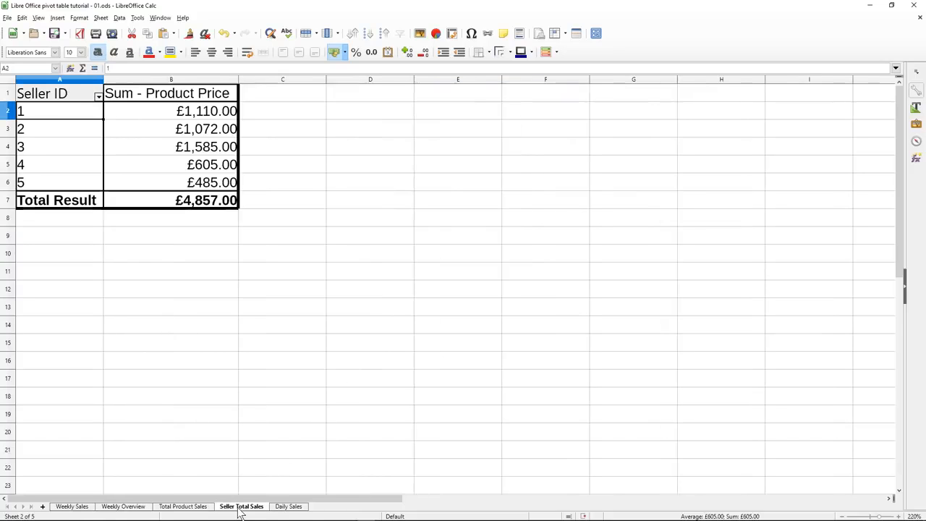
pyautogui.click(45, 164)
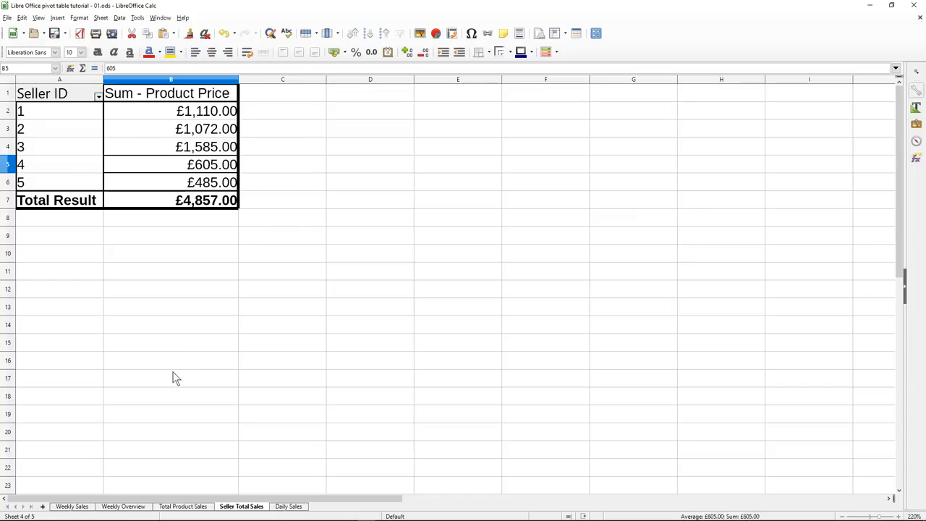
# - Reset the Seller ID filter on the Weekly Overview sheet to include all sellers
pyautogui.click(138, 506)
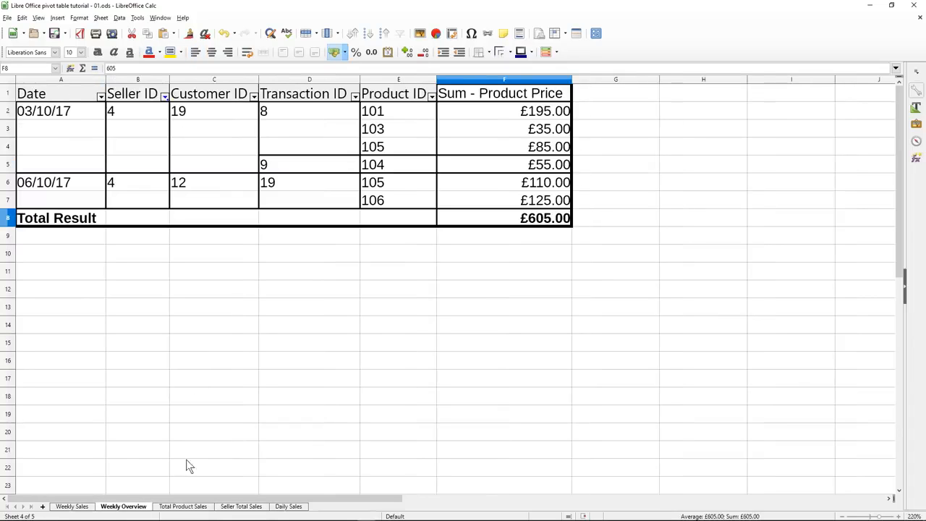
pyautogui.click(165, 97)
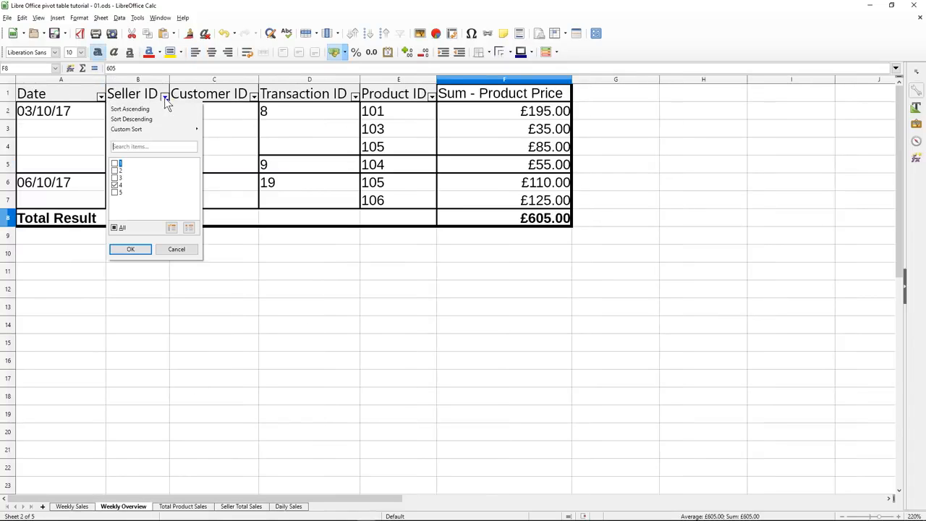
pyautogui.click(114, 227)
pyautogui.click(130, 250)
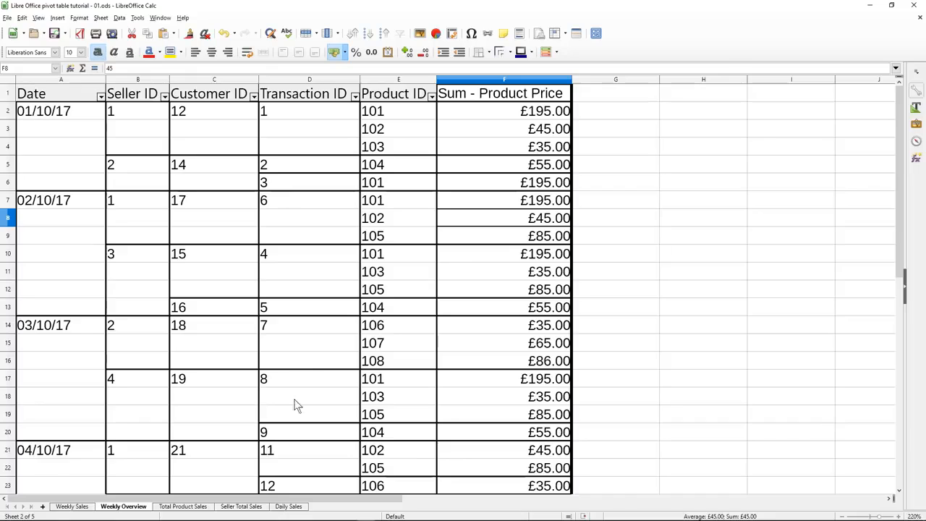
# - Insert a normal column chart from the seller sums in A2:B6 on the Seller Total Sales sheet
pyautogui.click(242, 507)
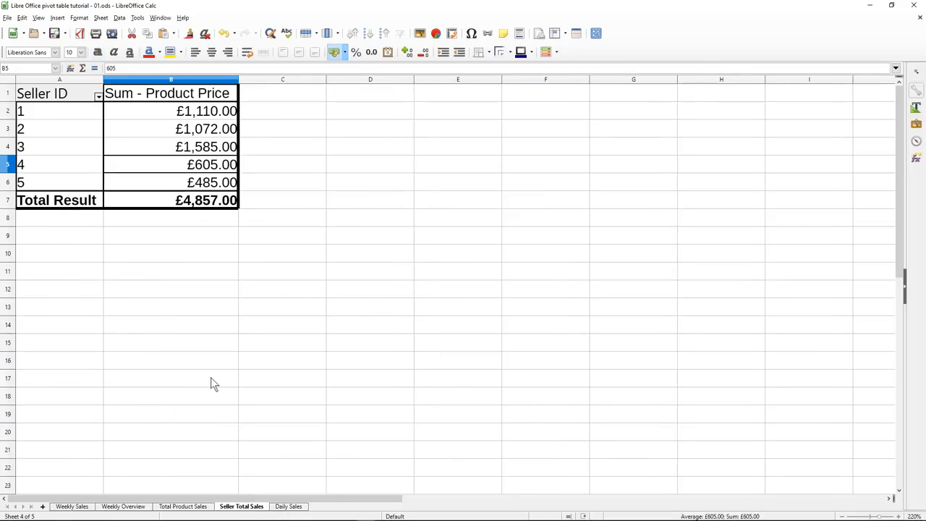
pyautogui.click(54, 113)
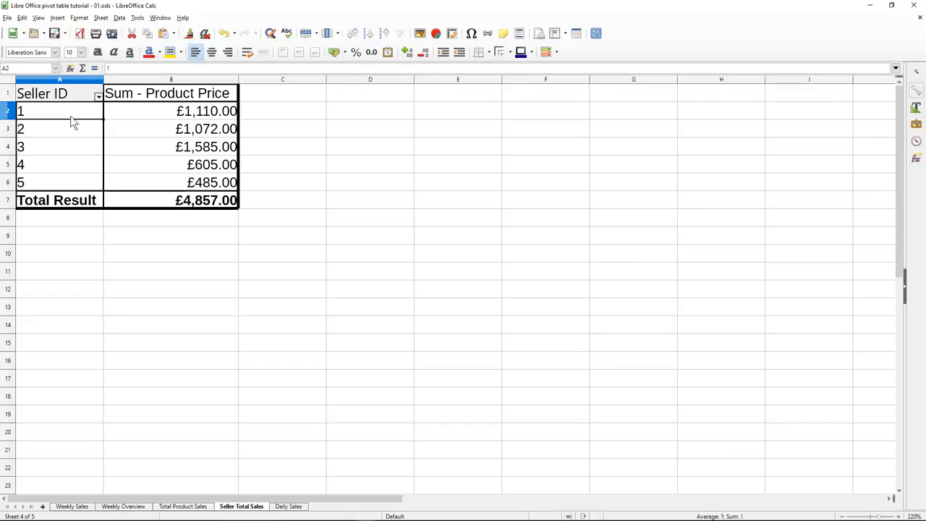
pyautogui.moveTo(71, 118); pyautogui.dragTo(181, 182)
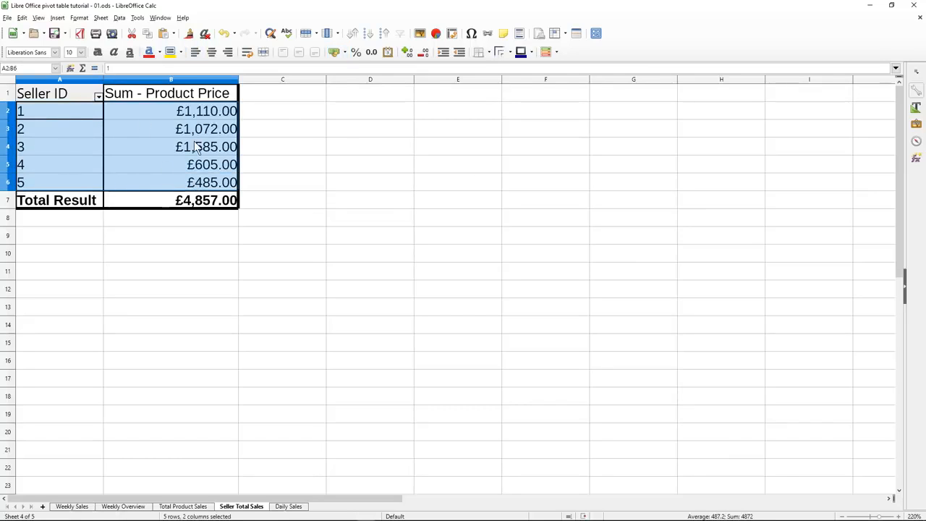
pyautogui.click(437, 34)
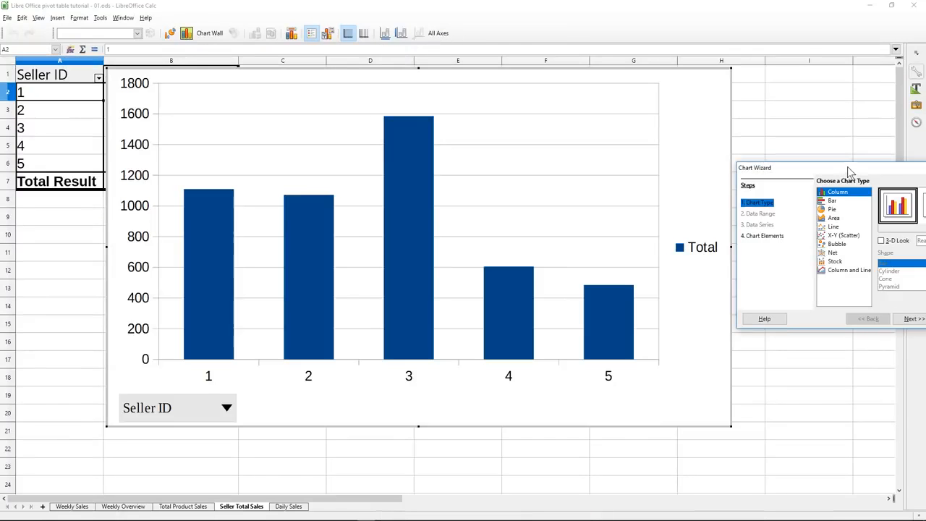
pyautogui.moveTo(848, 169); pyautogui.dragTo(634, 219)
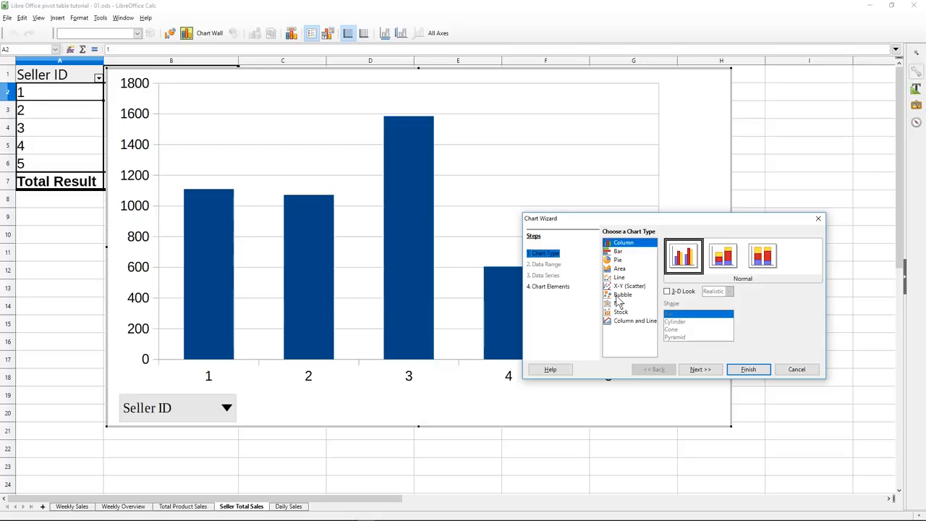
pyautogui.click(616, 262)
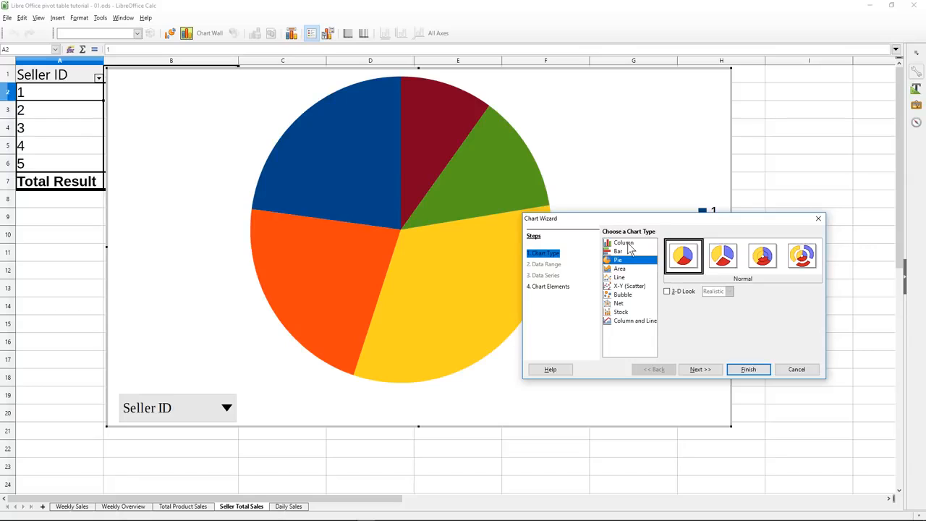
pyautogui.click(623, 243)
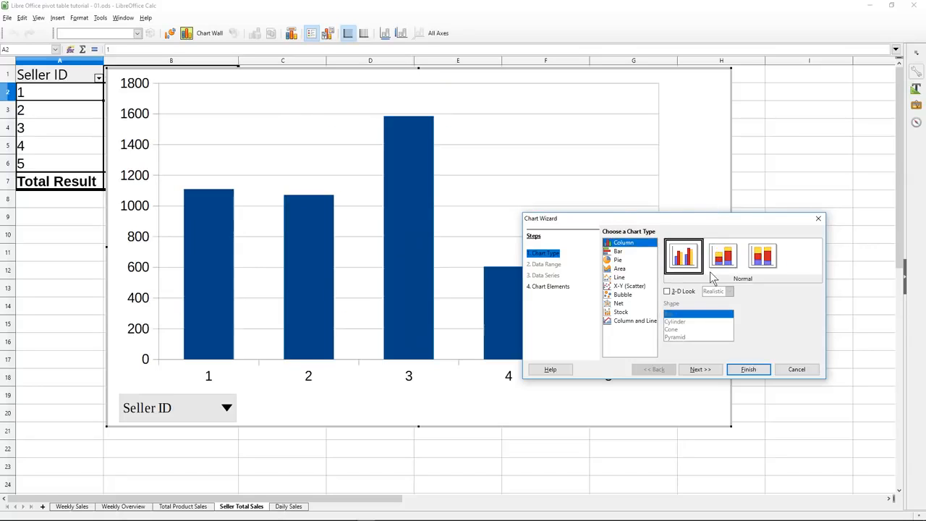
pyautogui.click(749, 370)
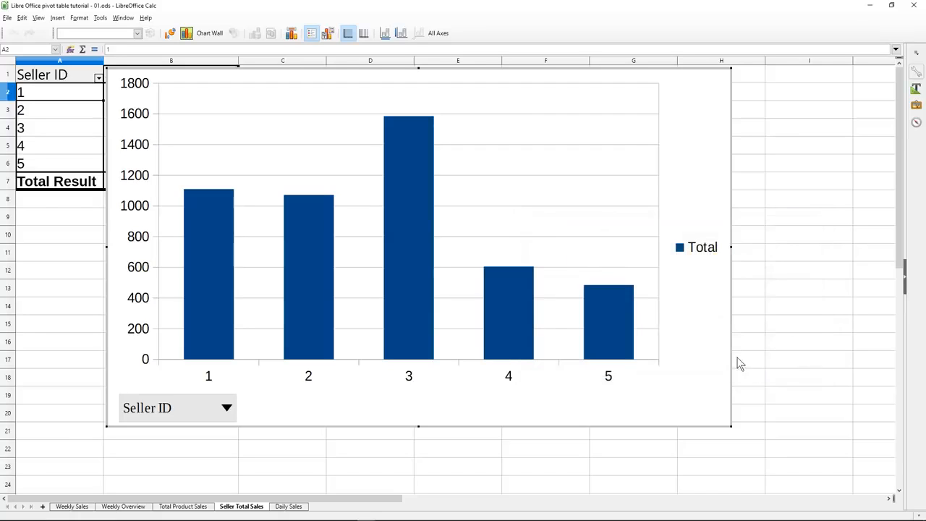
# - Shrink the seller chart to about 12.3 × 6.9 cm and move it beside the pivot table, clear of its data
pyautogui.moveTo(730, 67); pyautogui.dragTo(588, 153)
pyautogui.click(455, 160)
pyautogui.moveTo(456, 160)
pyautogui.mouseDown()
pyautogui.moveTo(538, 157)
pyautogui.moveTo(468, 167)
pyautogui.mouseUp()
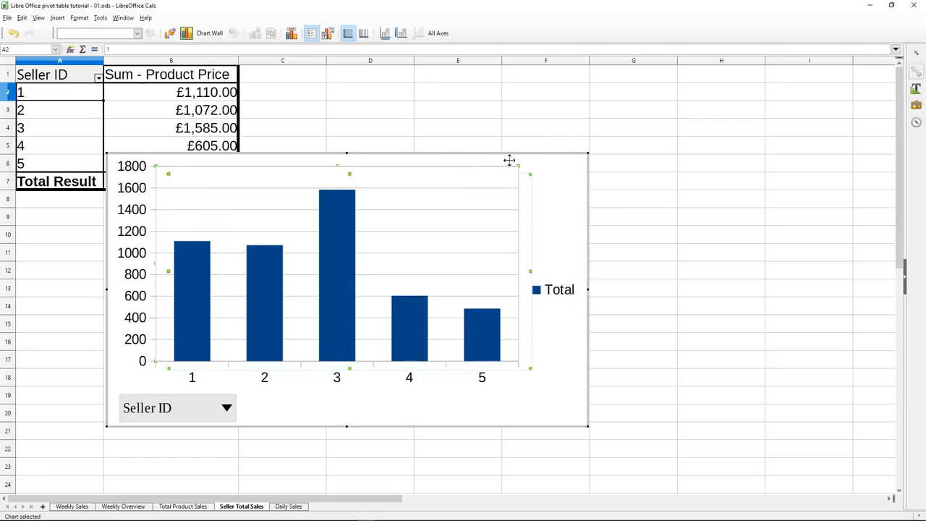
pyautogui.click(518, 123)
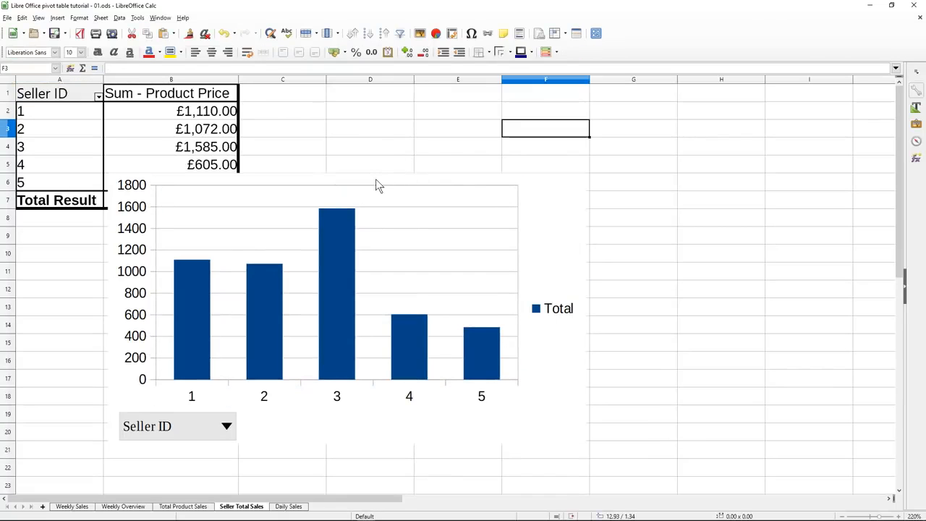
pyautogui.click(366, 173)
pyautogui.moveTo(419, 165); pyautogui.dragTo(527, 120)
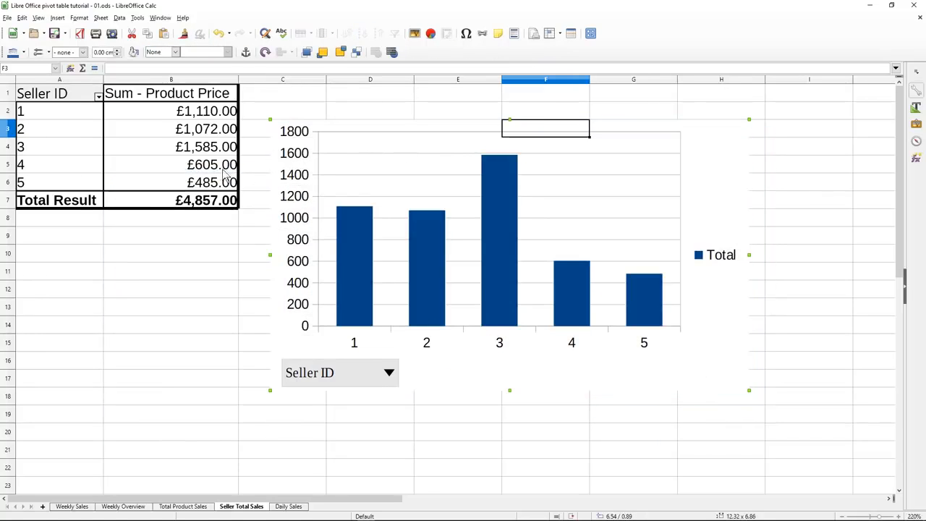
pyautogui.click(183, 308)
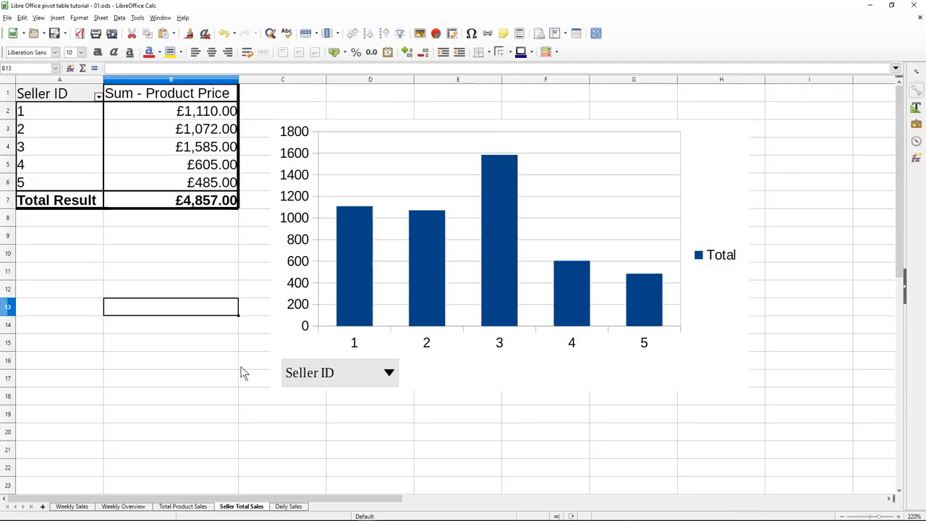
pyautogui.click(396, 373)
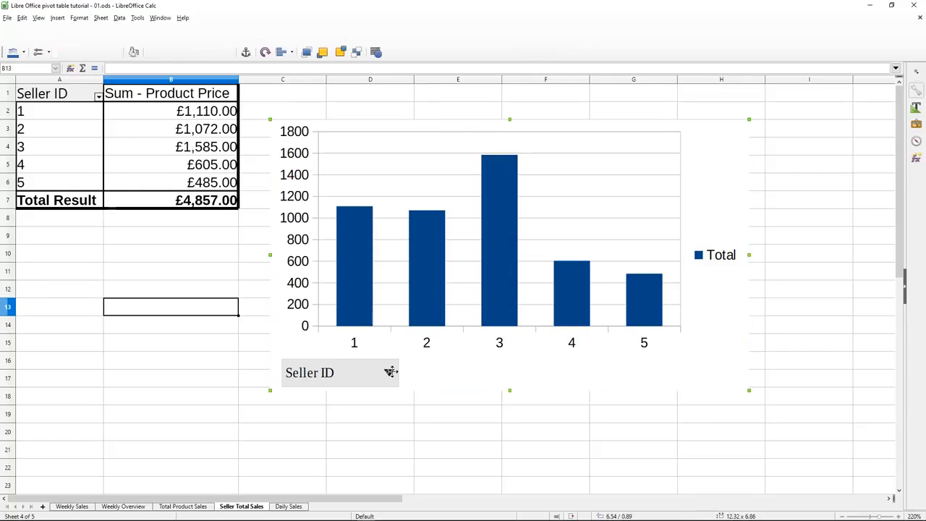
pyautogui.click(196, 396)
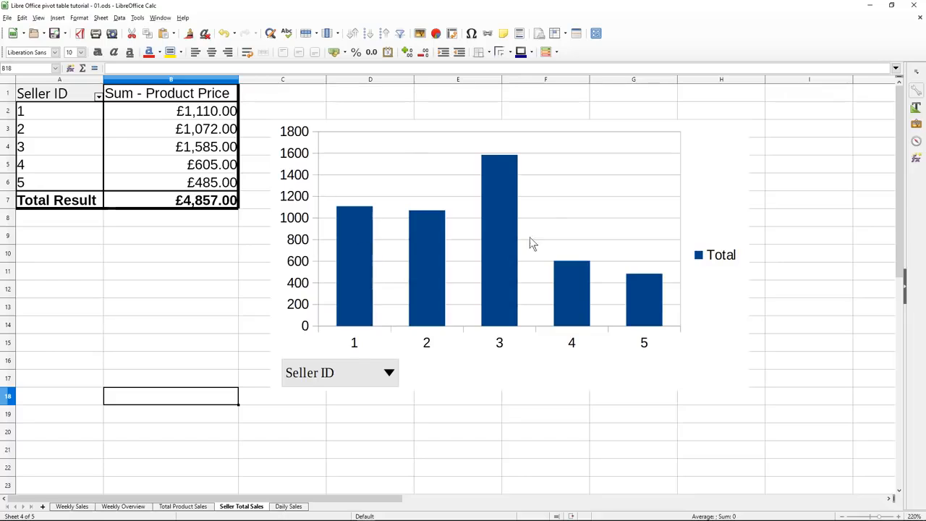
pyautogui.click(644, 284)
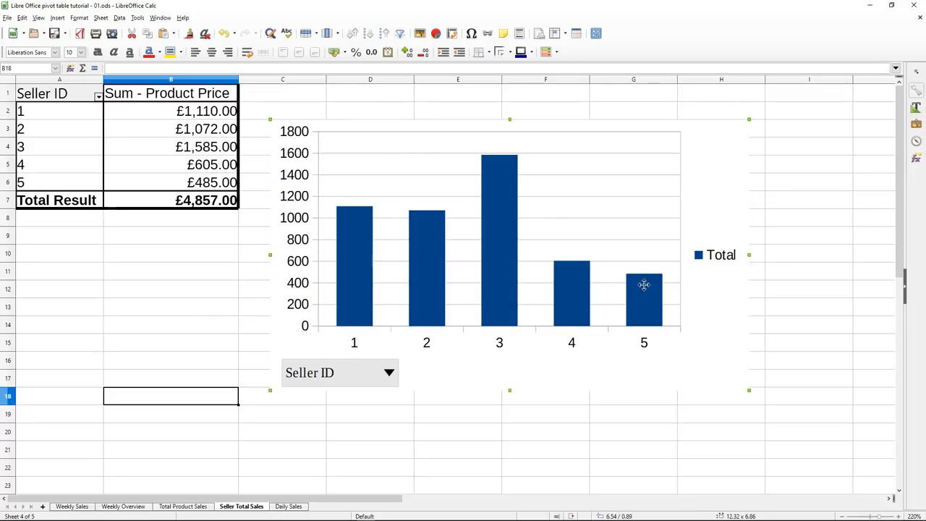
pyautogui.click(650, 456)
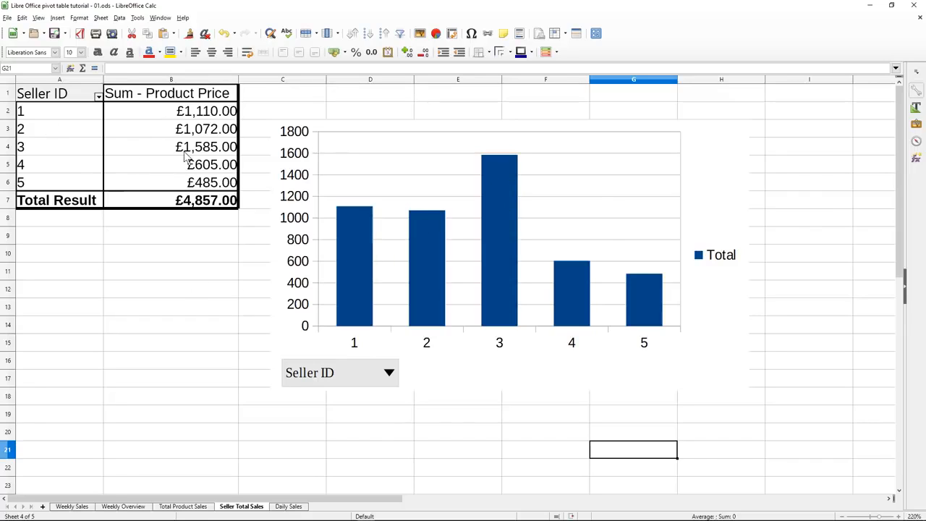
# - Delete the seller column chart from the Seller Total Sales sheet
pyautogui.click(516, 124)
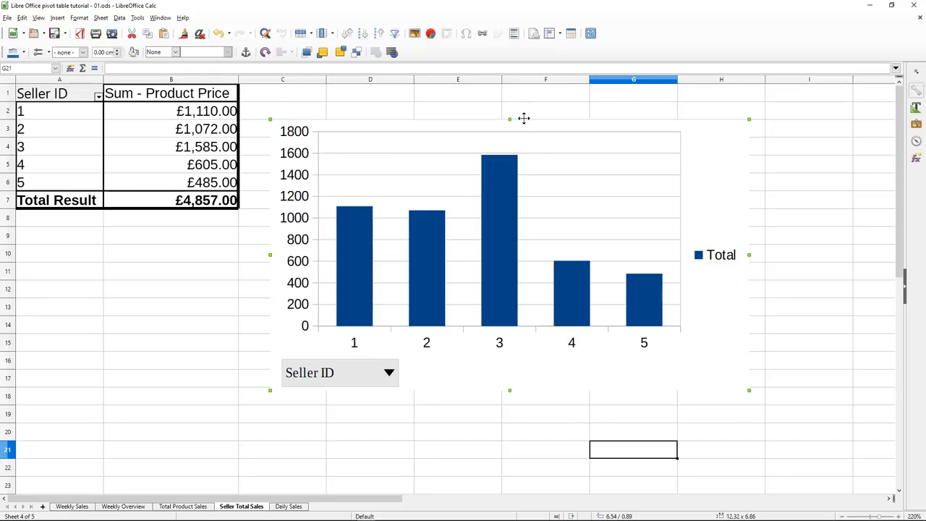
pyautogui.press('Delete')
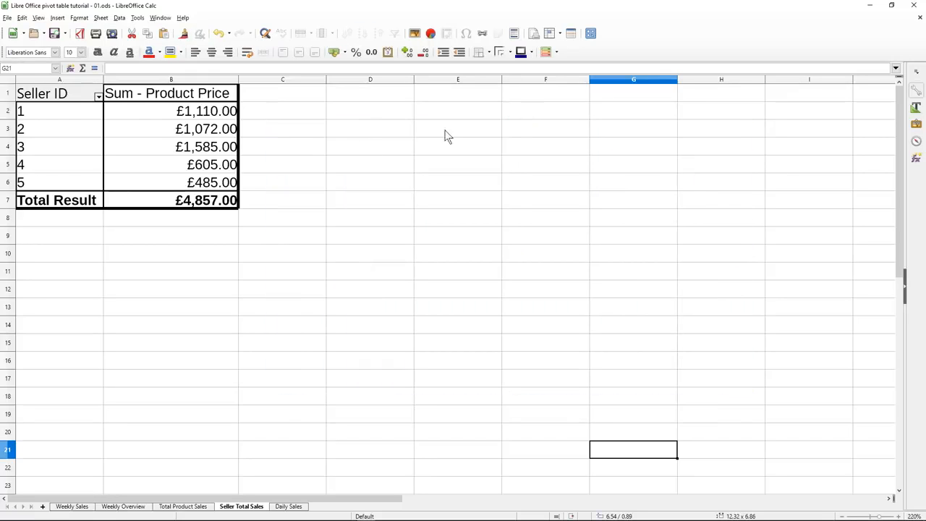
# - Insert a normal pie chart from the dates and daily sums in A2:B8 on the Daily Sales sheet
pyautogui.click(297, 506)
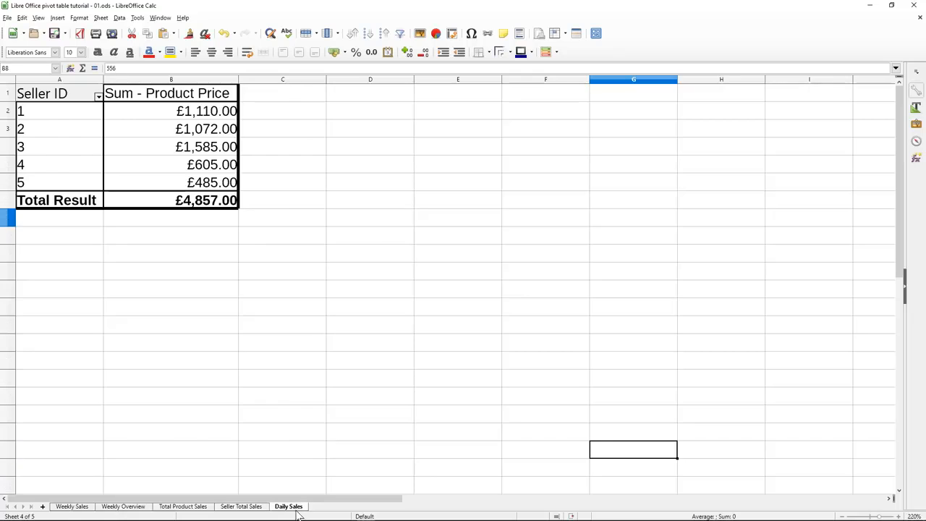
pyautogui.moveTo(77, 114); pyautogui.dragTo(181, 217)
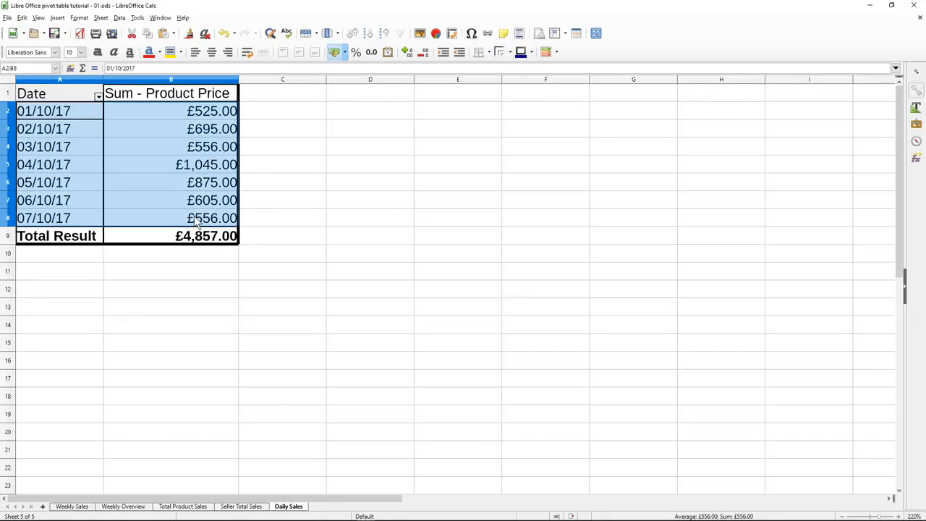
pyautogui.click(436, 34)
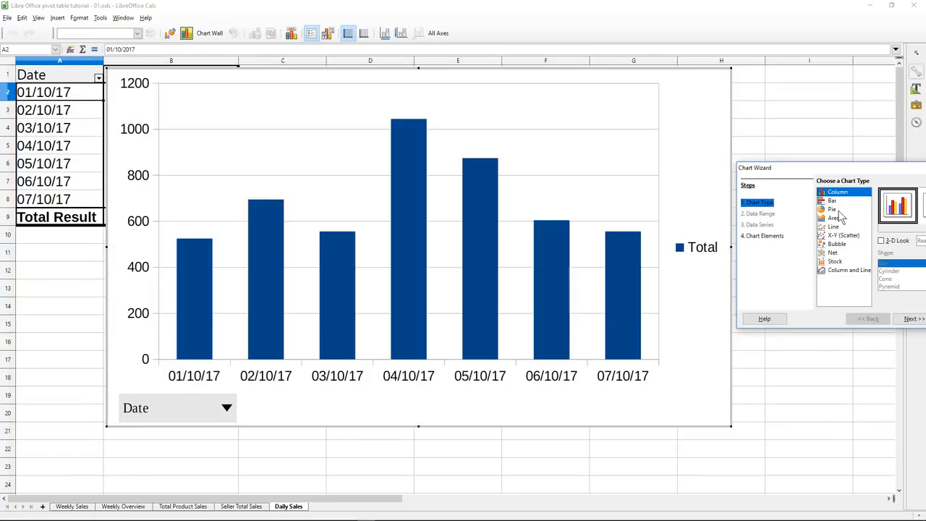
pyautogui.click(835, 210)
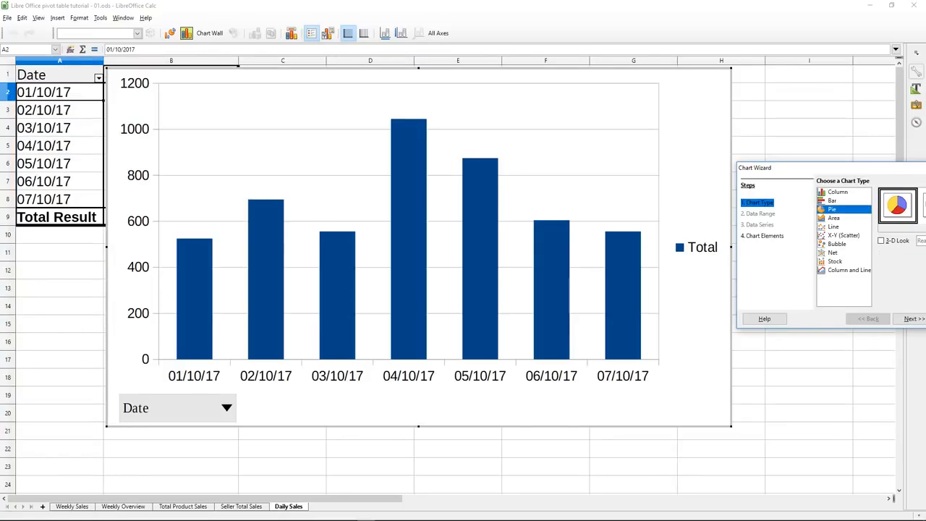
pyautogui.click(925, 318)
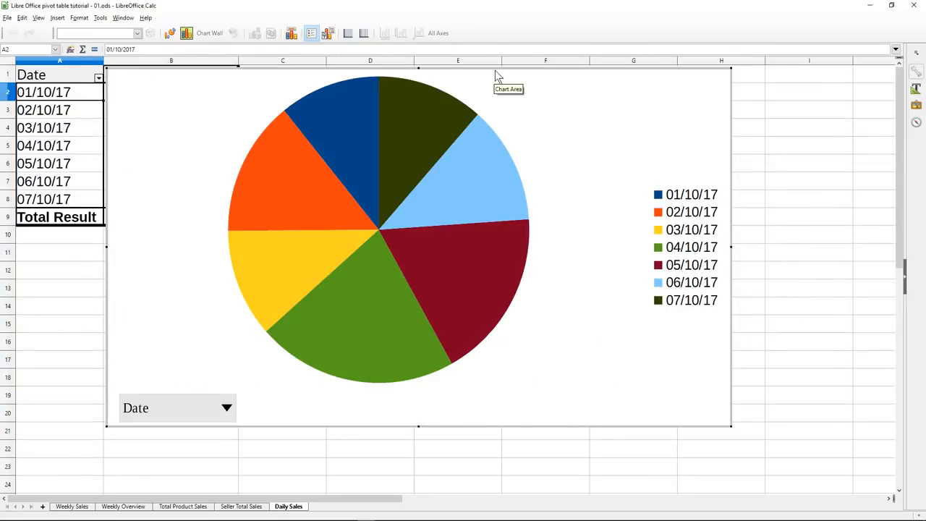
# - Move the daily sales pie chart beside the pivot table, clear of its data, and return to the cells for 04/10/17
pyautogui.moveTo(495, 69); pyautogui.dragTo(590, 99)
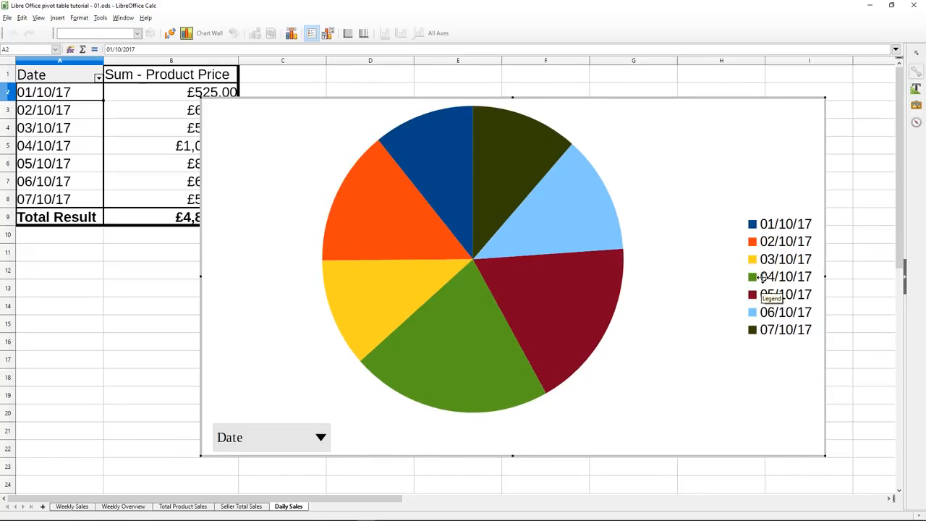
pyautogui.moveTo(200, 130); pyautogui.dragTo(288, 118)
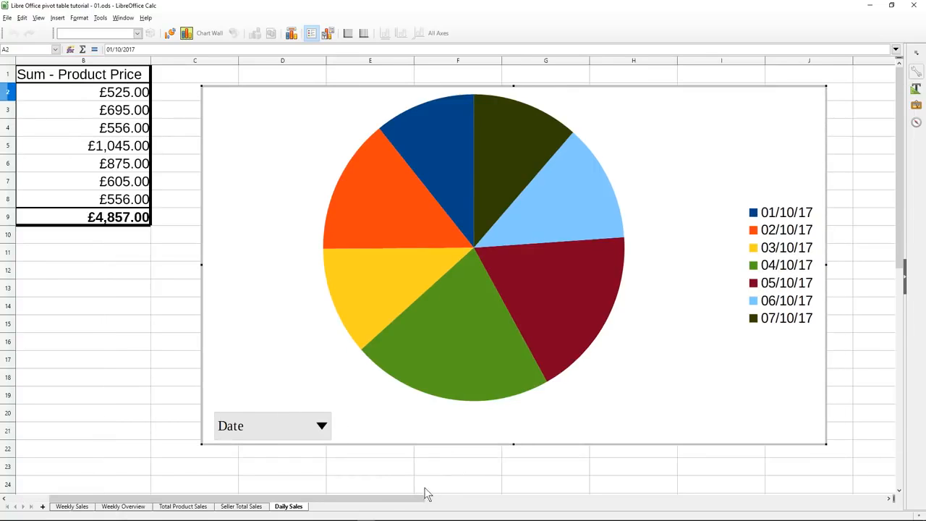
pyautogui.moveTo(372, 499); pyautogui.dragTo(285, 504)
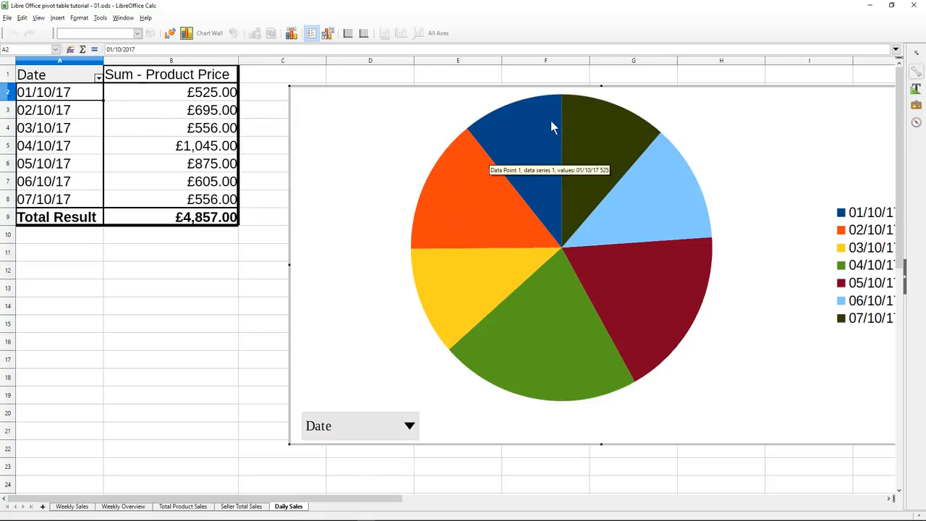
pyautogui.press('Escape')
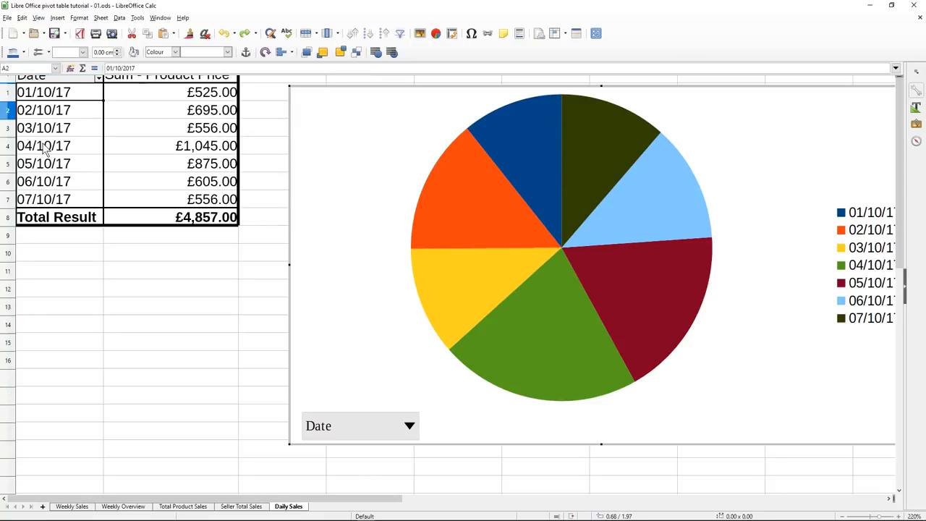
pyautogui.click(149, 149)
pyautogui.click(154, 165)
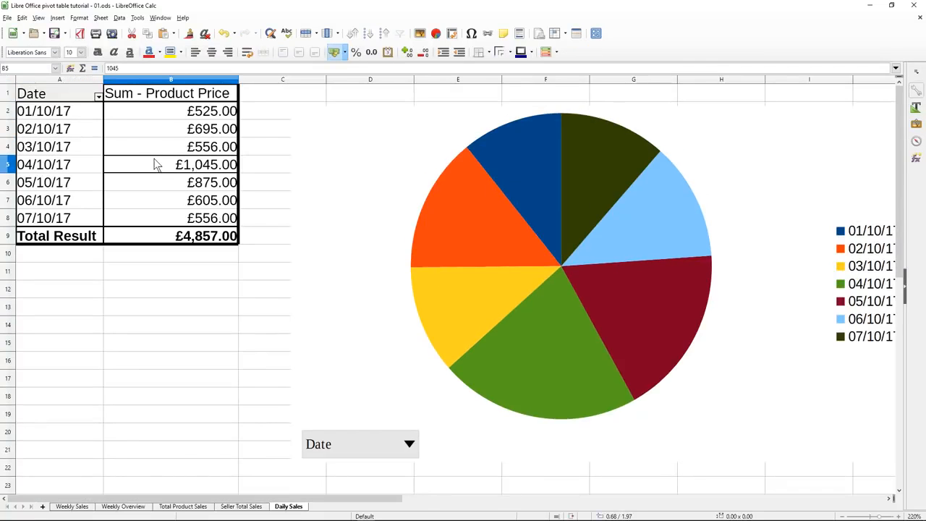
pyautogui.click(76, 161)
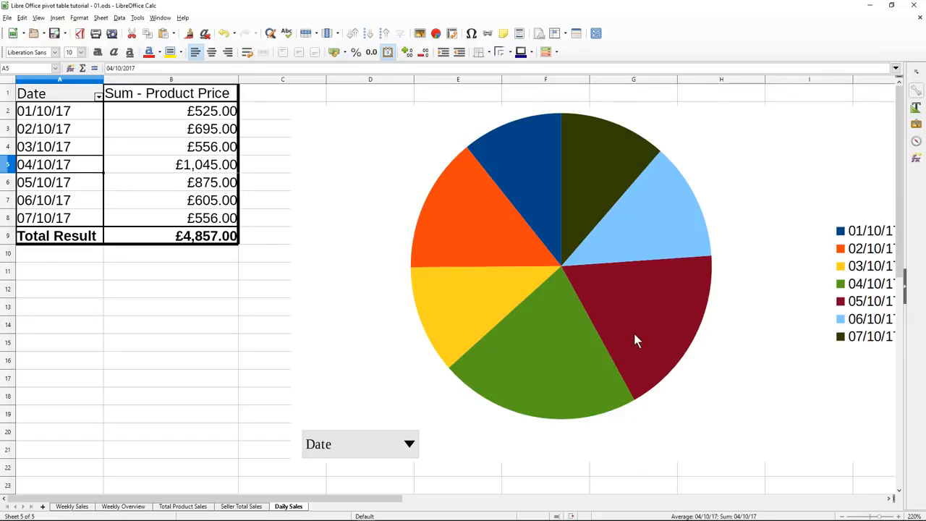
# - Delete the pie chart from the Daily Sales sheet
pyautogui.click(571, 102)
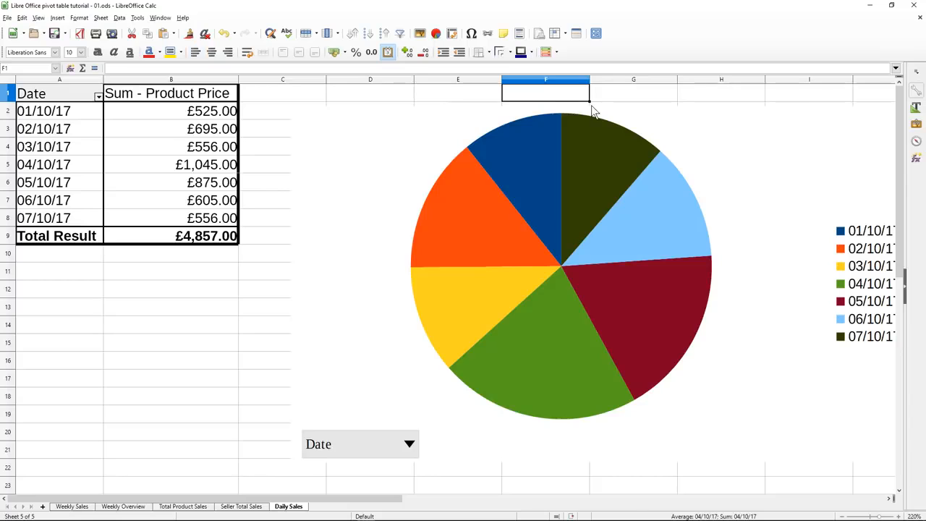
pyautogui.click(597, 105)
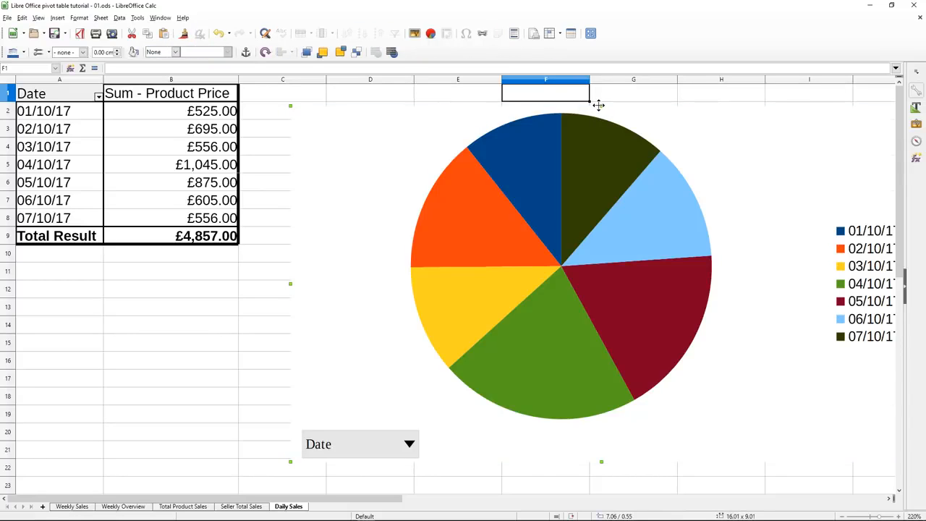
pyautogui.press('Delete')
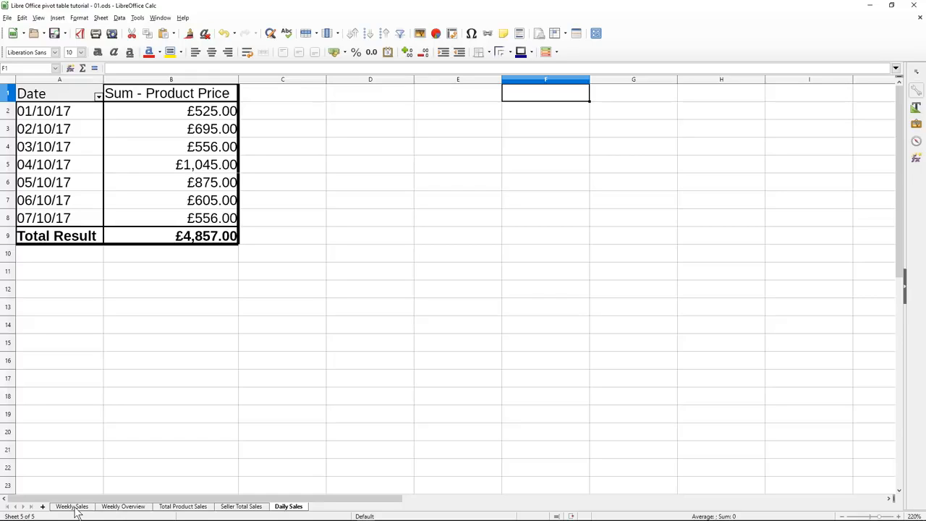
# - Return to the Weekly Sales sheet and save the workbook
pyautogui.click(72, 506)
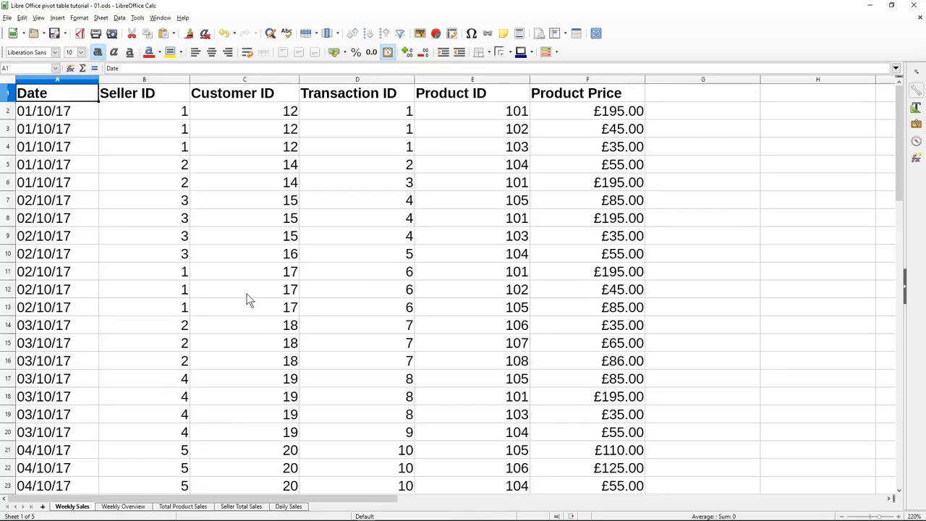
pyautogui.click(54, 33)
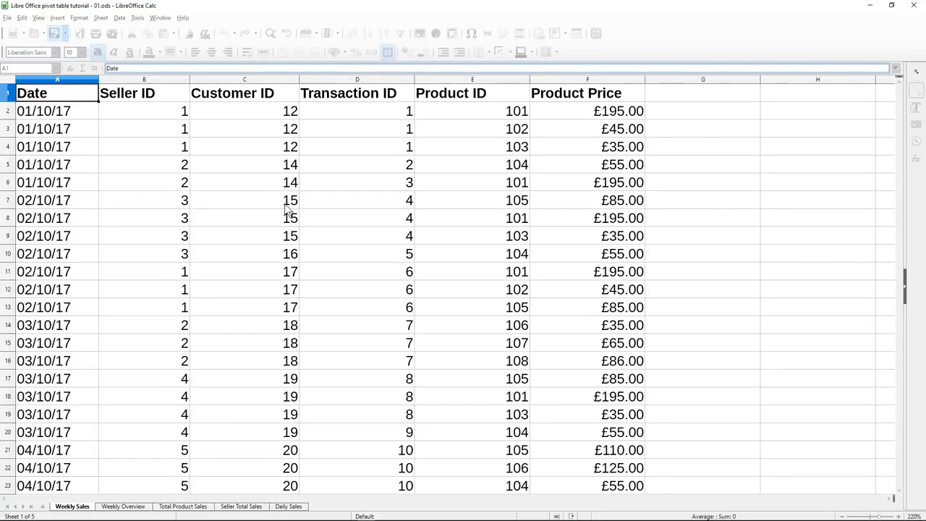